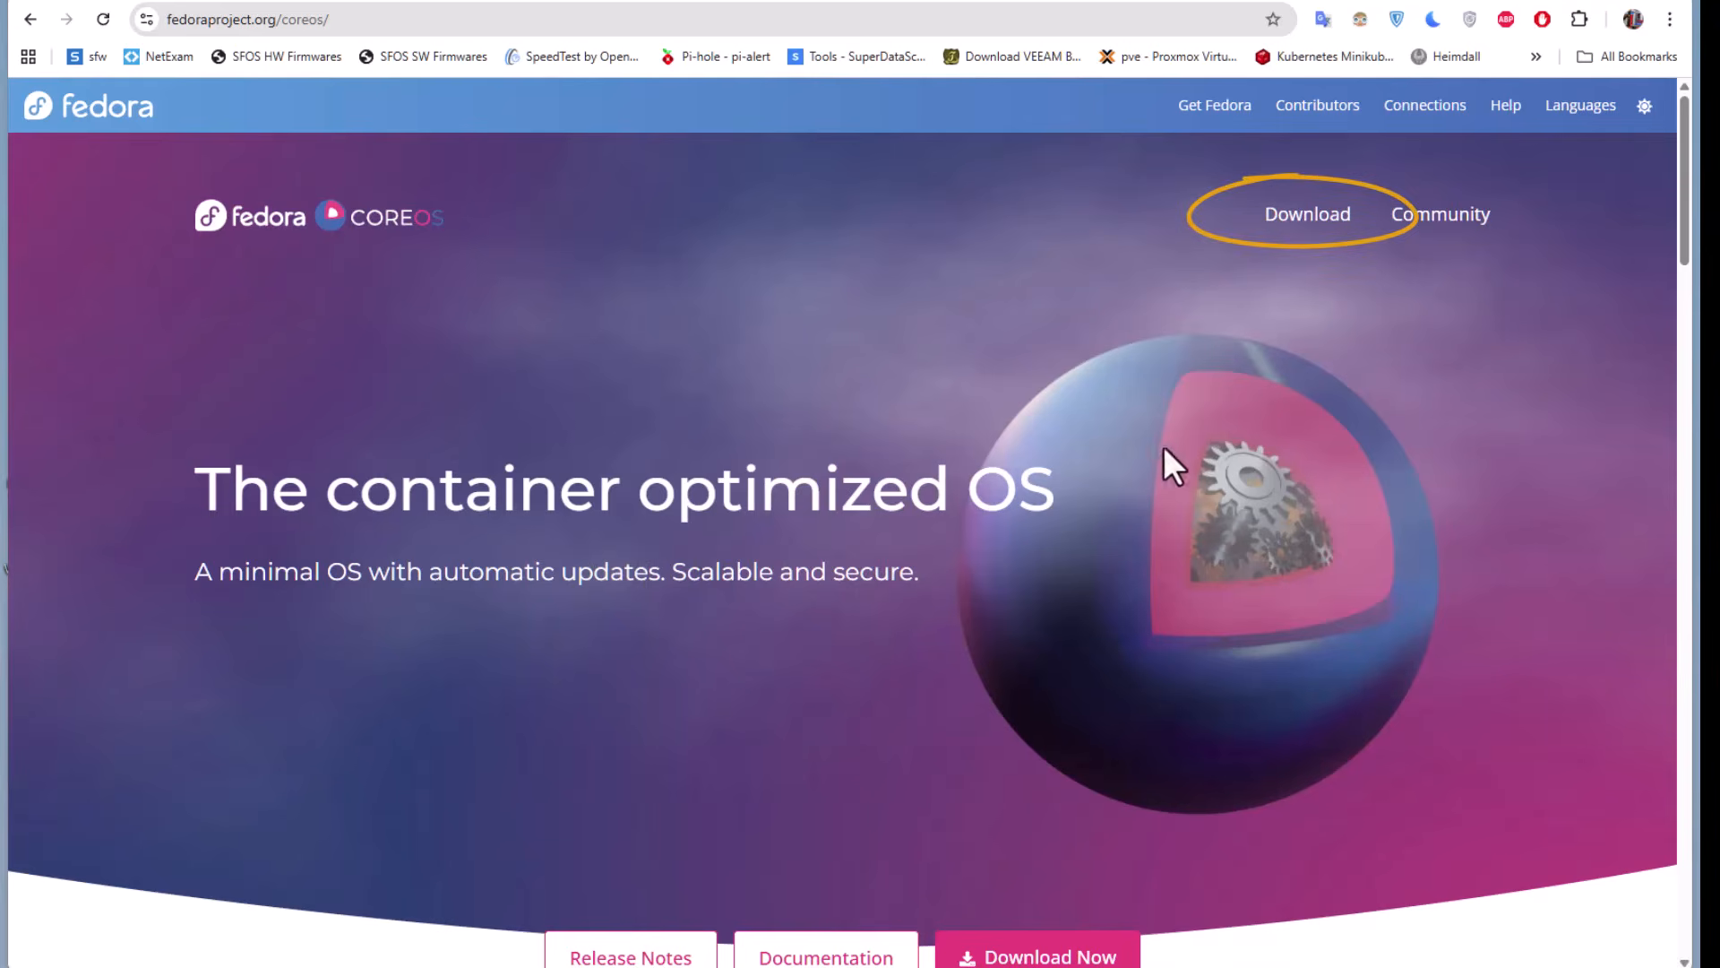
Open the Fedora CoreOS download page and examine the available architectures and the bare metal, virtualized and cloud images
left_click(1301, 218)
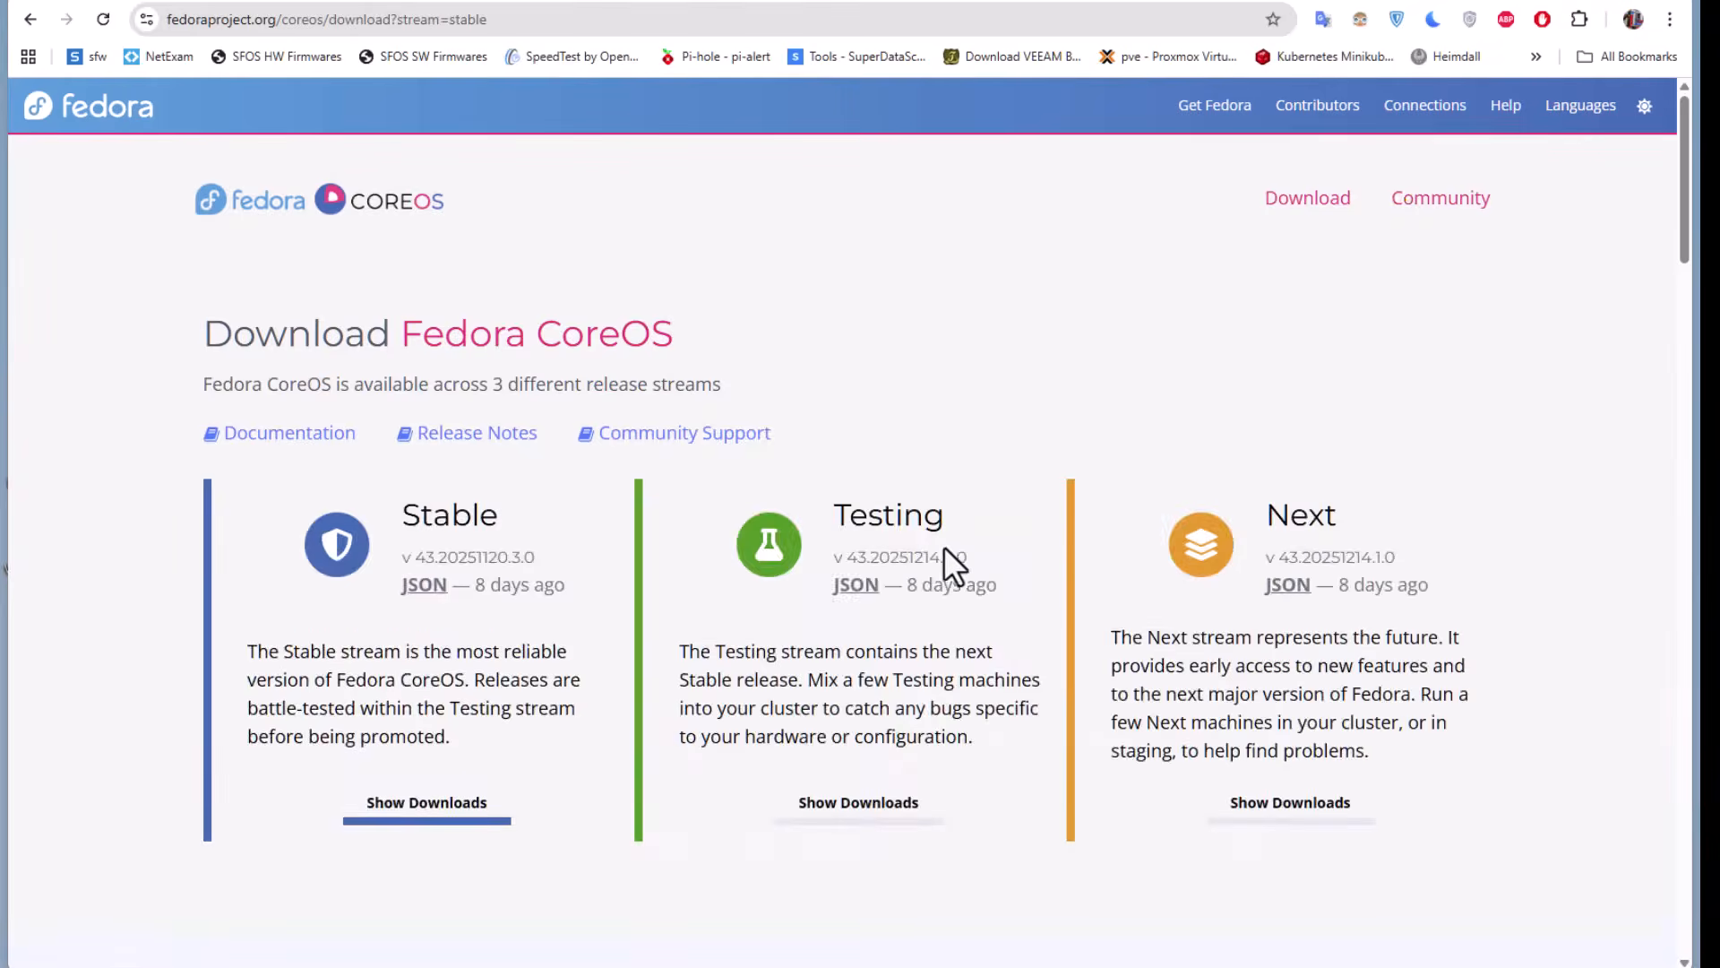
scroll(943, 546, "down", 8)
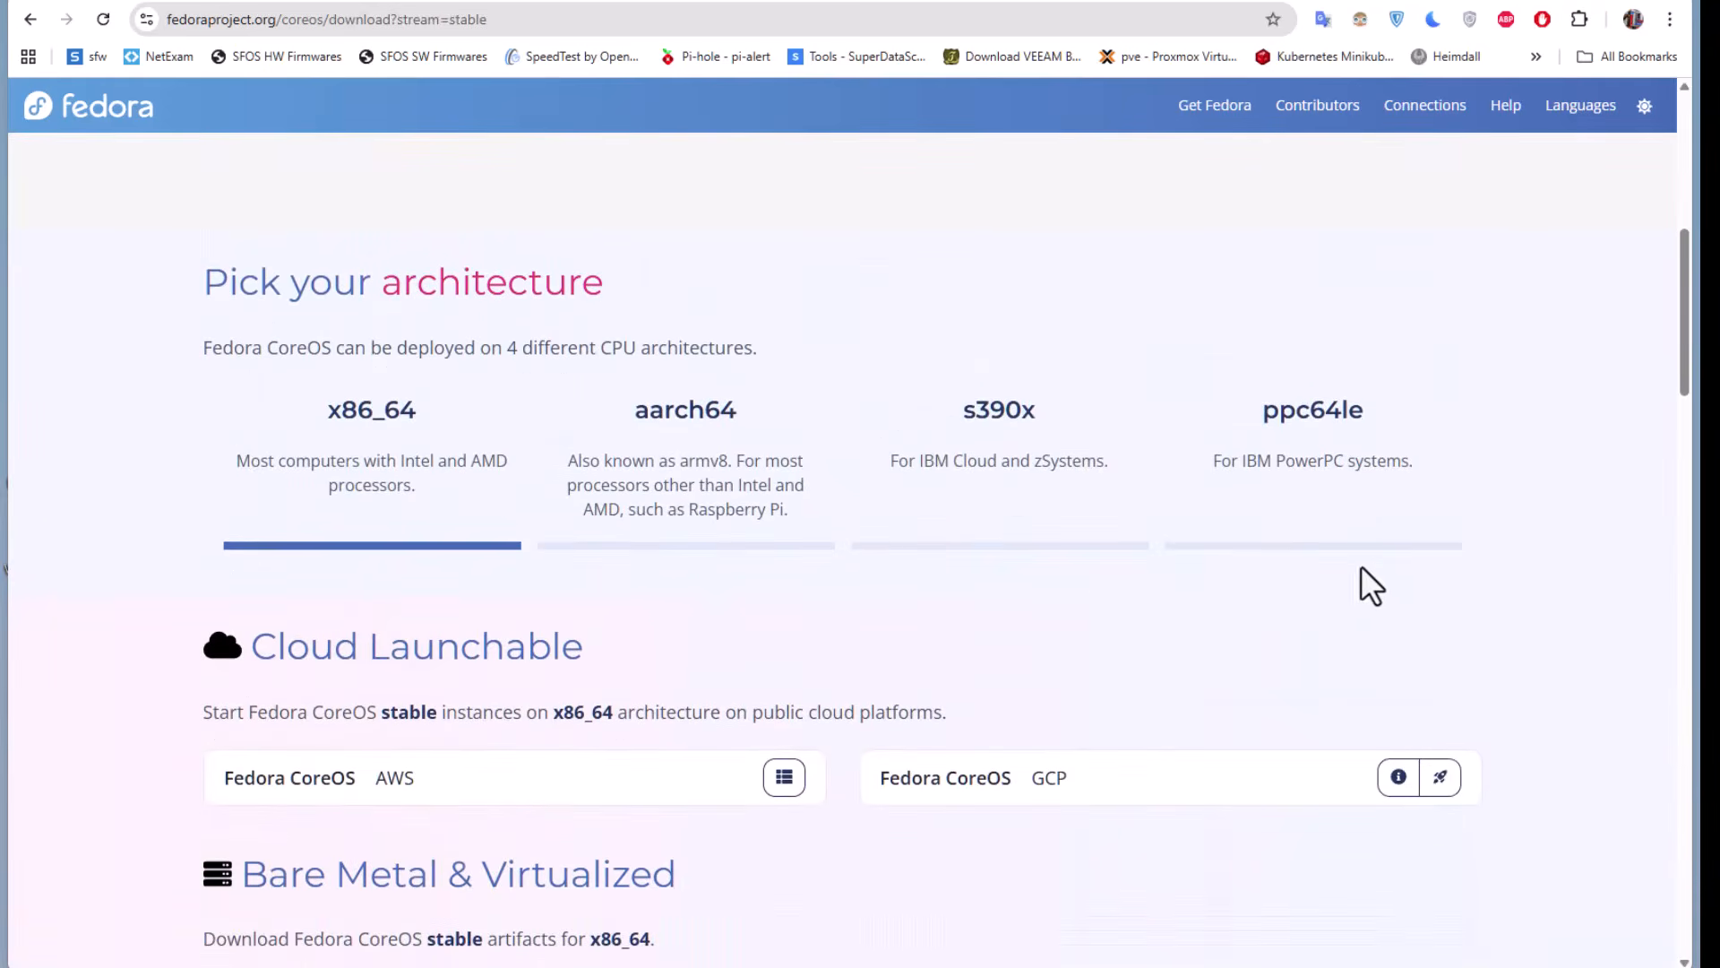
scroll(1382, 578, "down", 2)
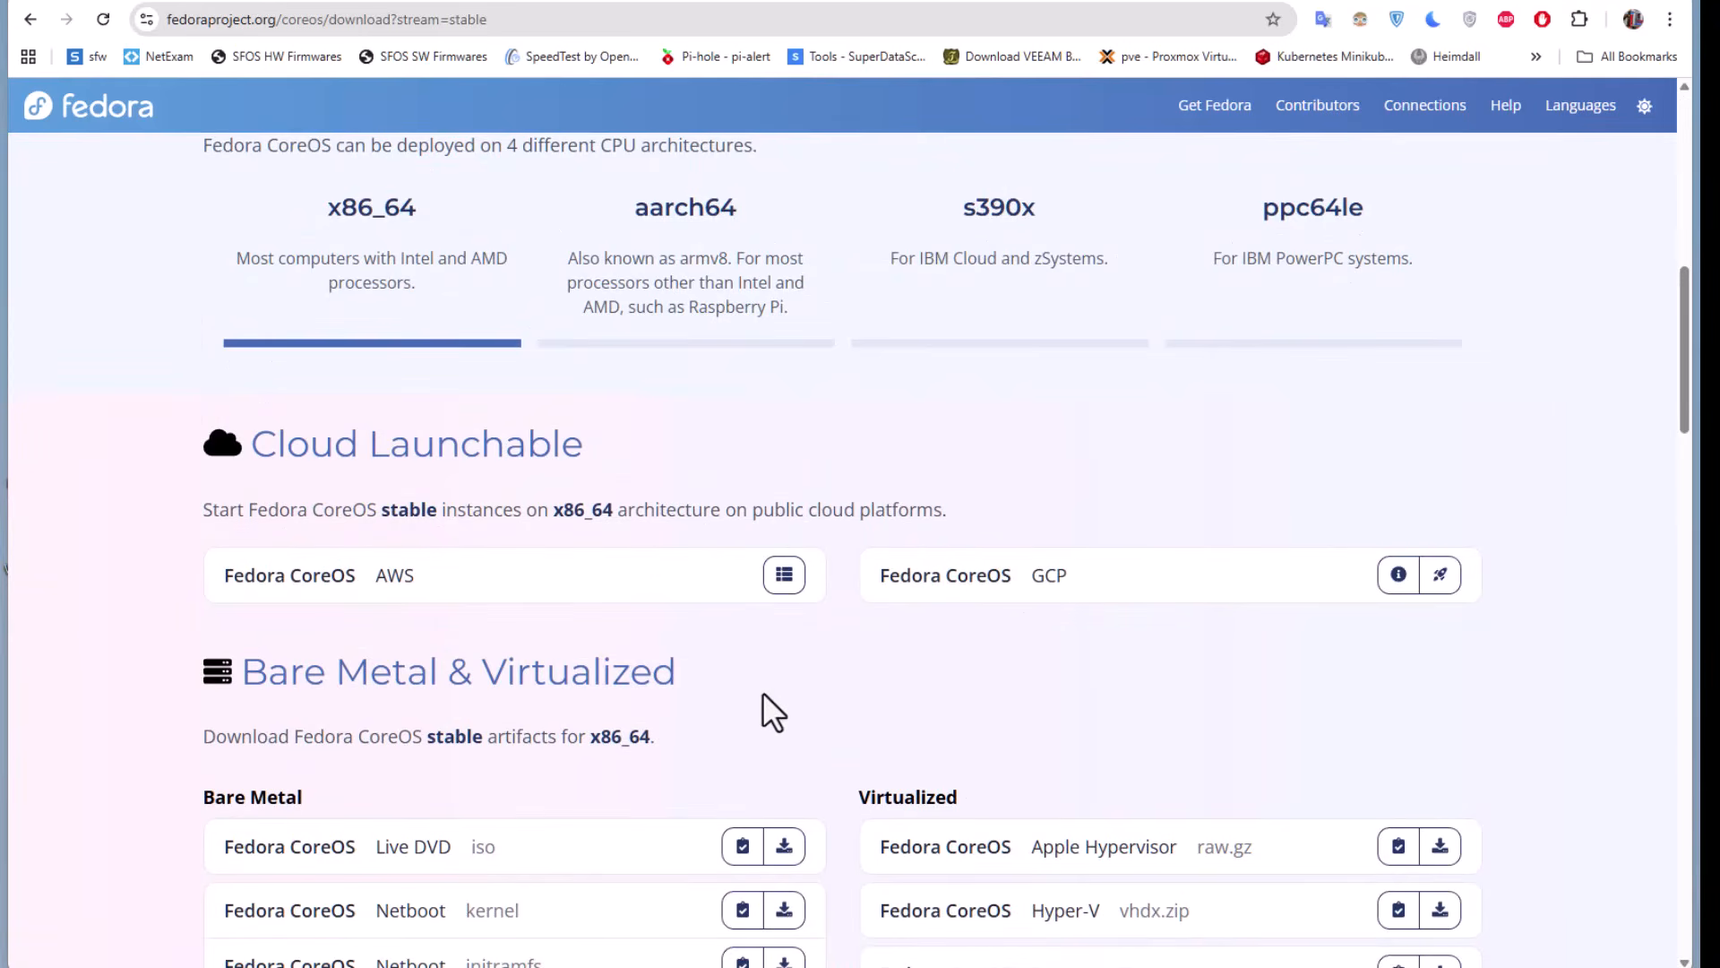
scroll(762, 695, "down", 8)
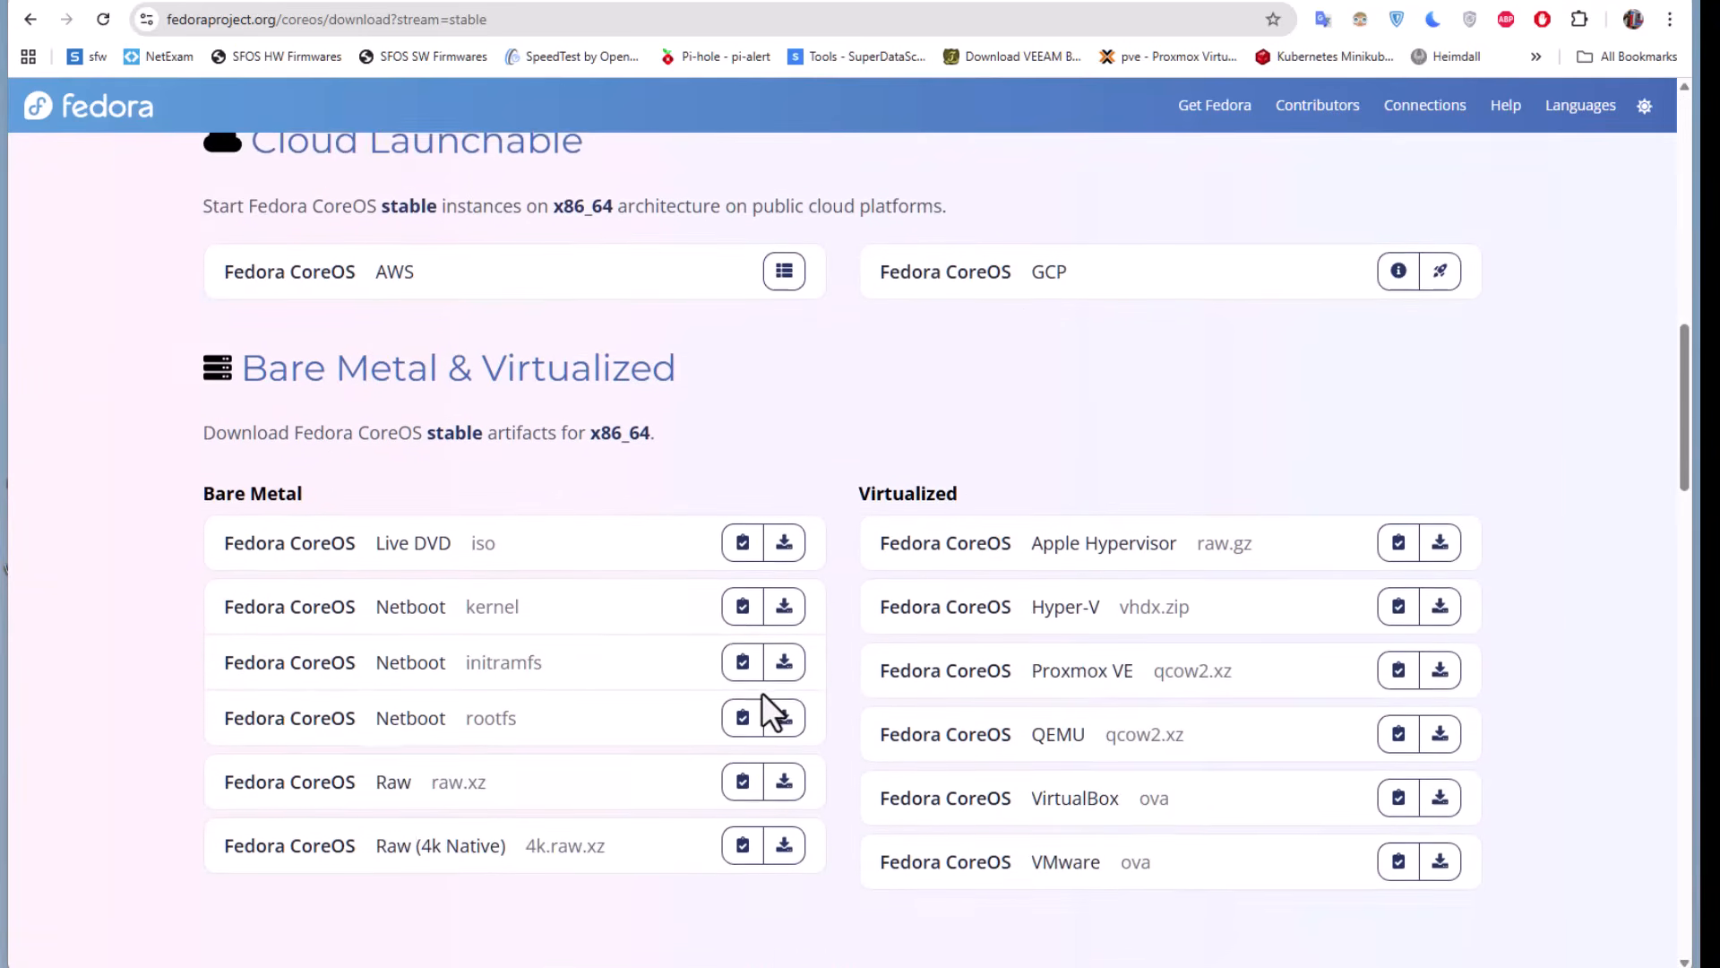
scroll(762, 691, "down", 7)
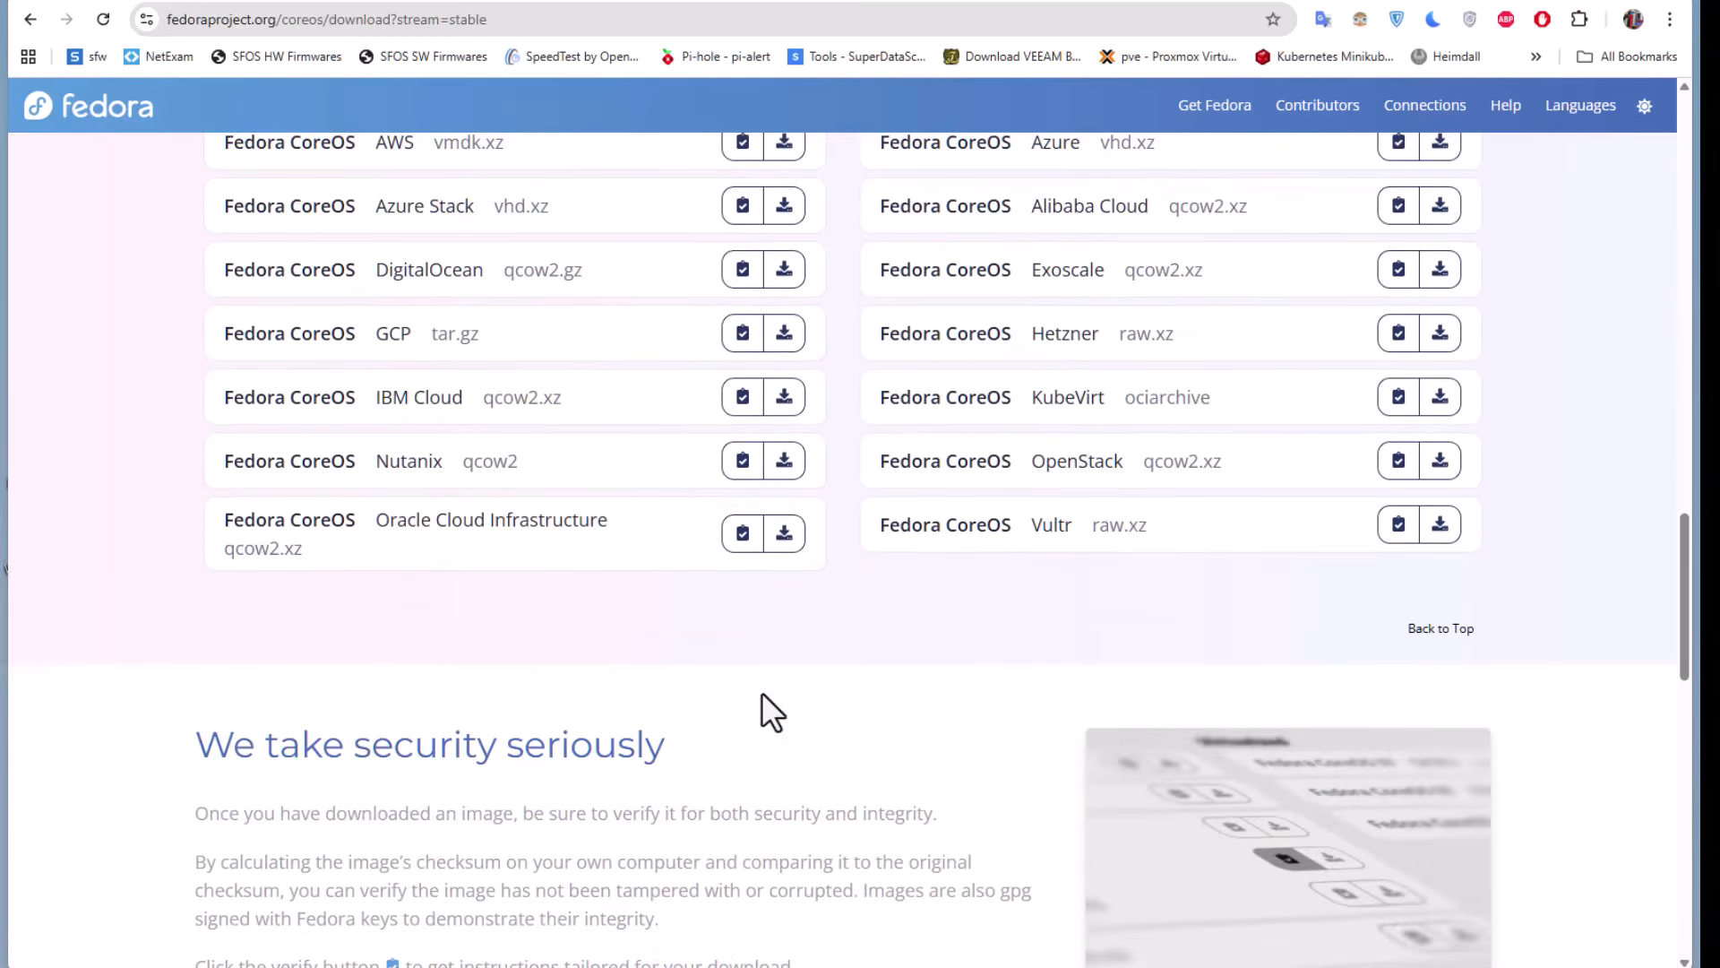
scroll(761, 691, "up", 5)
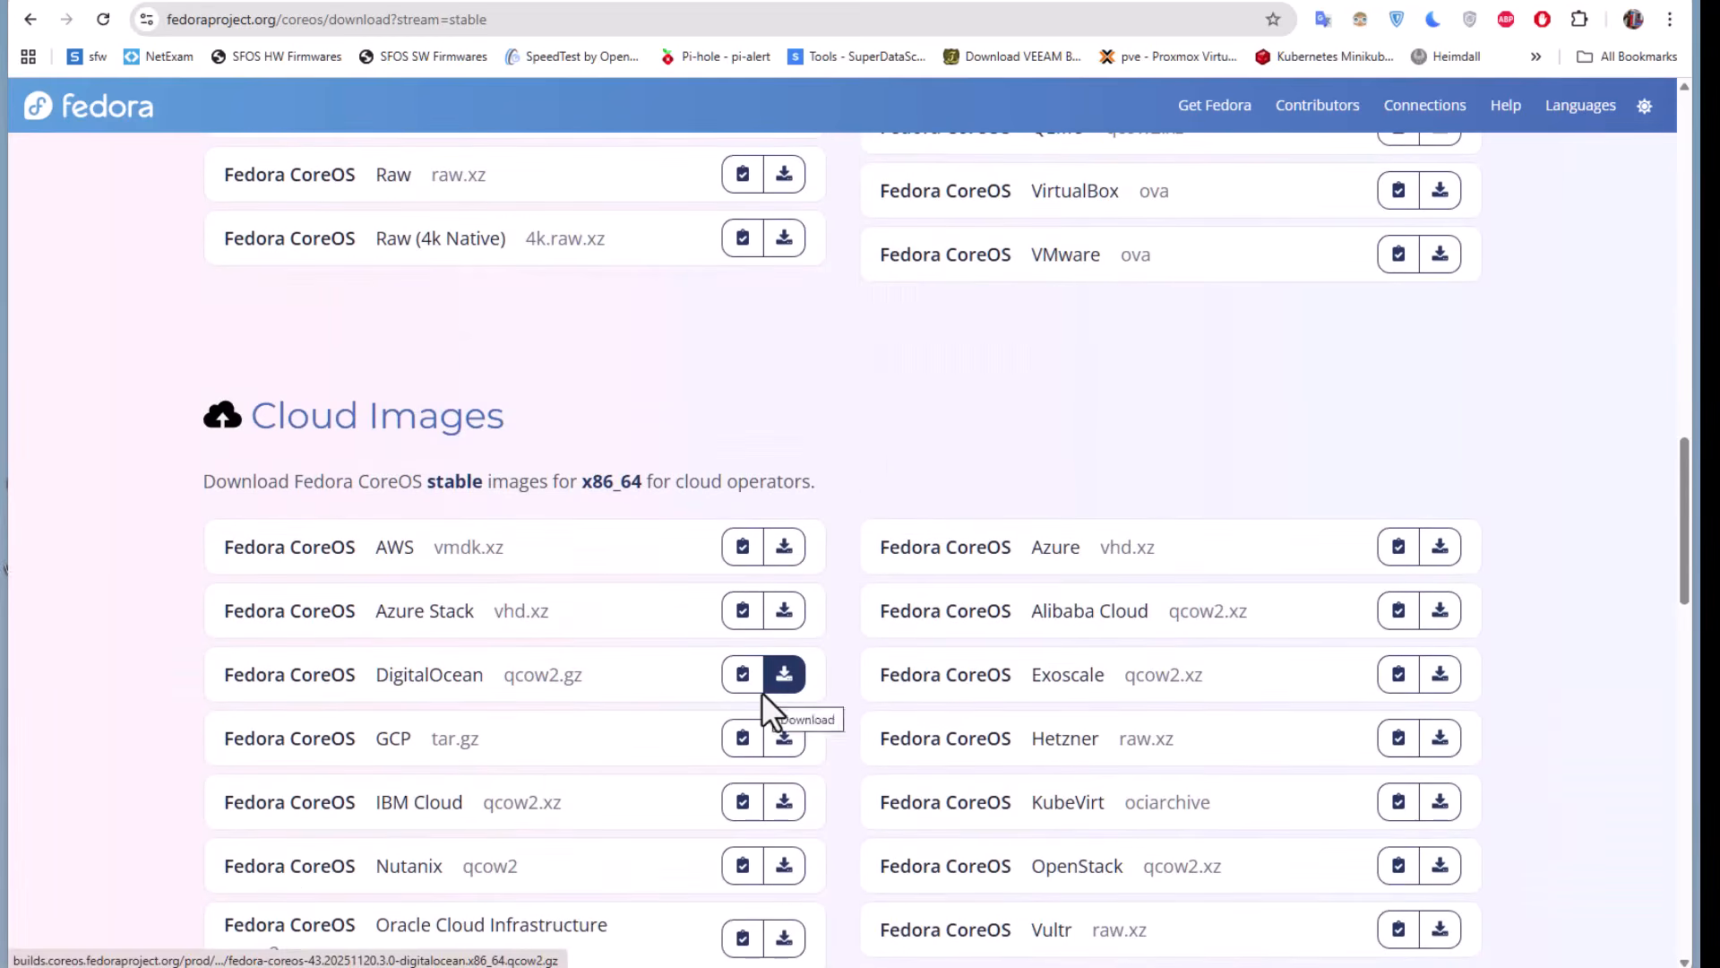
scroll(631, 629, "up", 20)
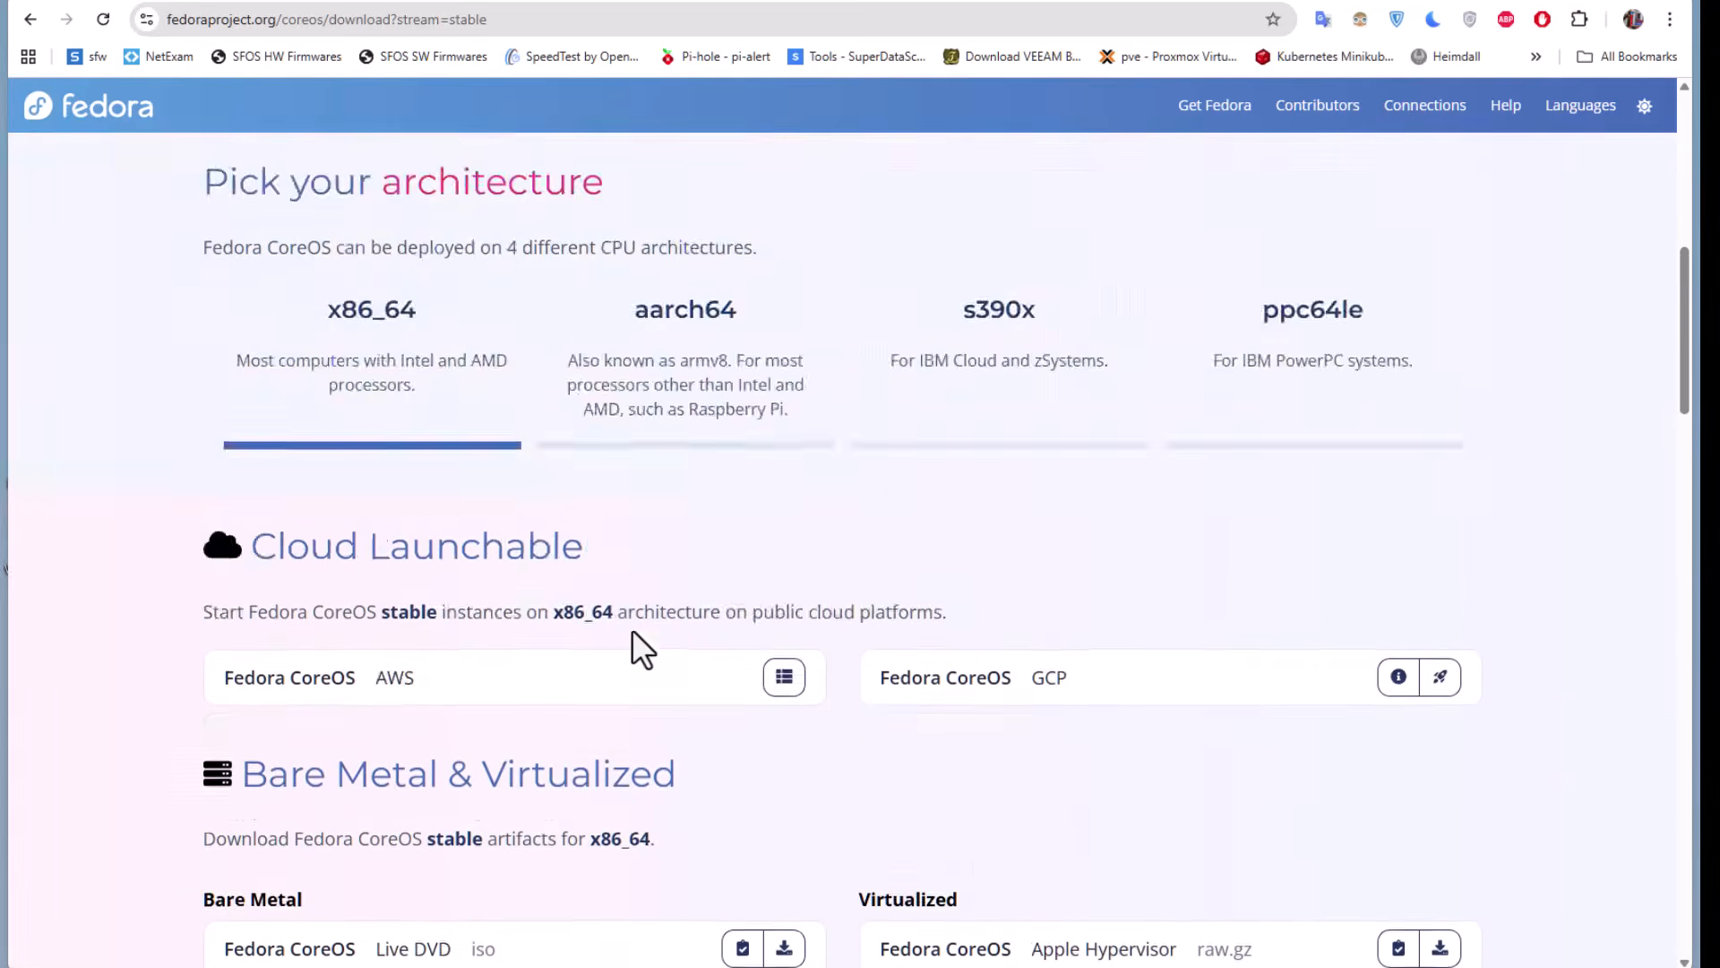
scroll(632, 631, "up", 1)
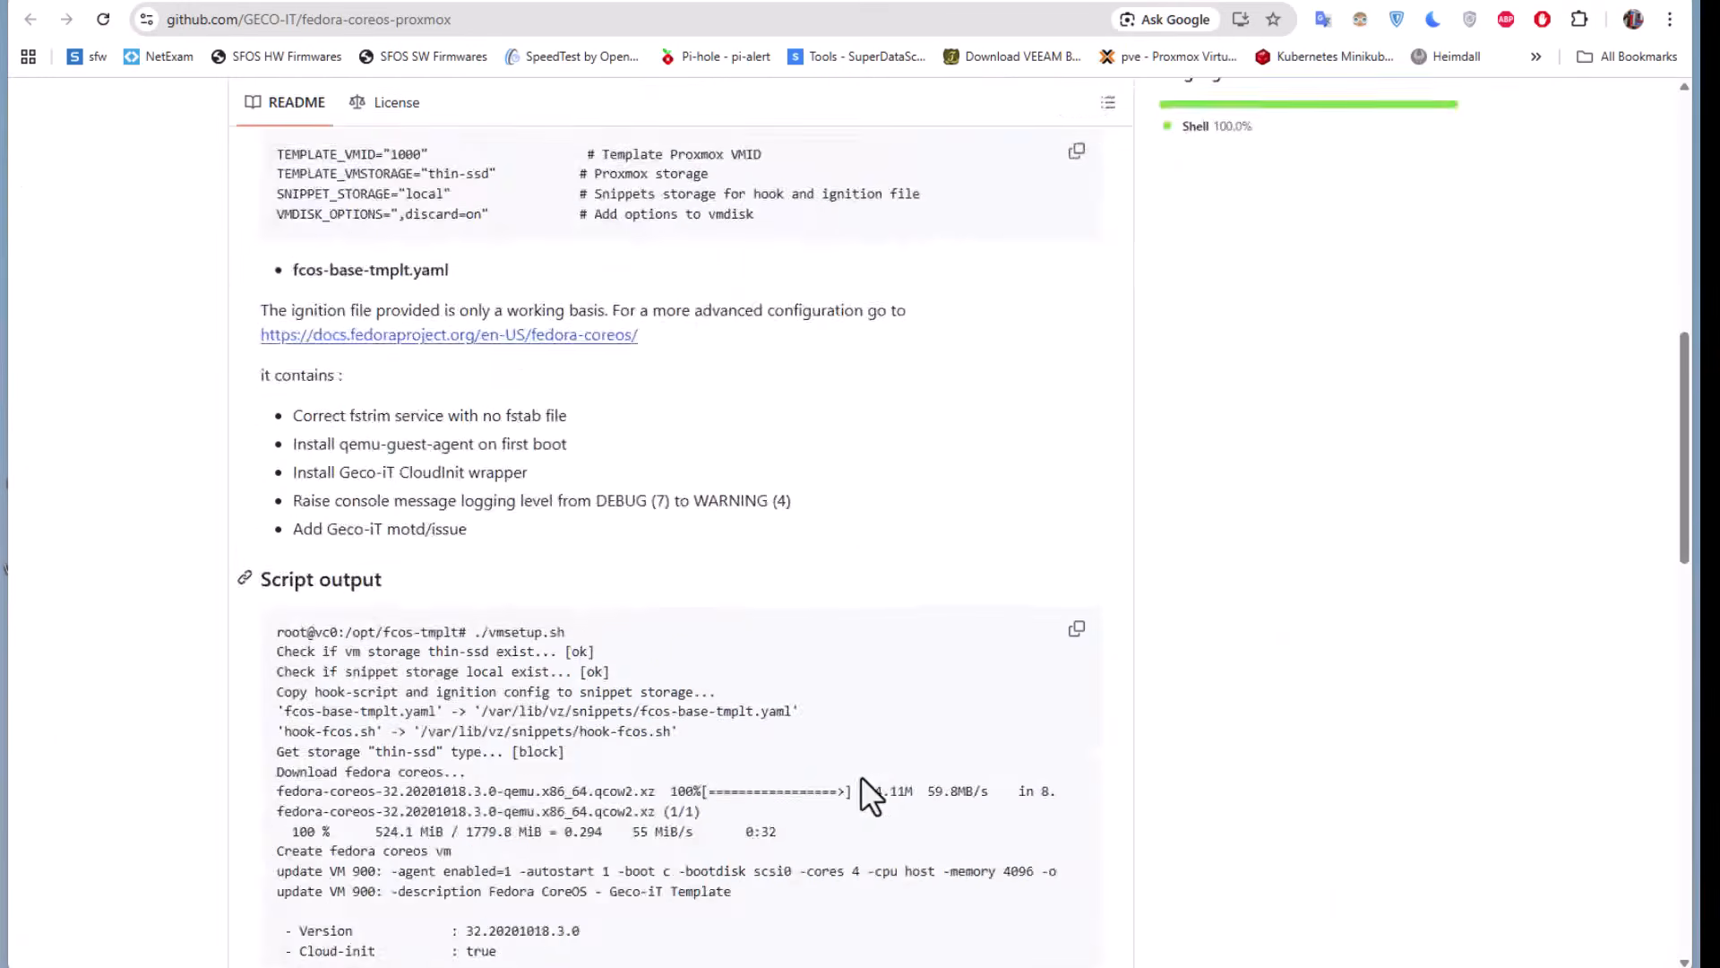
Examine the file list and README configuration section of the GECO-IT/fedora-coreos-proxmox repository on GitHub
scroll(872, 776, "up", 15)
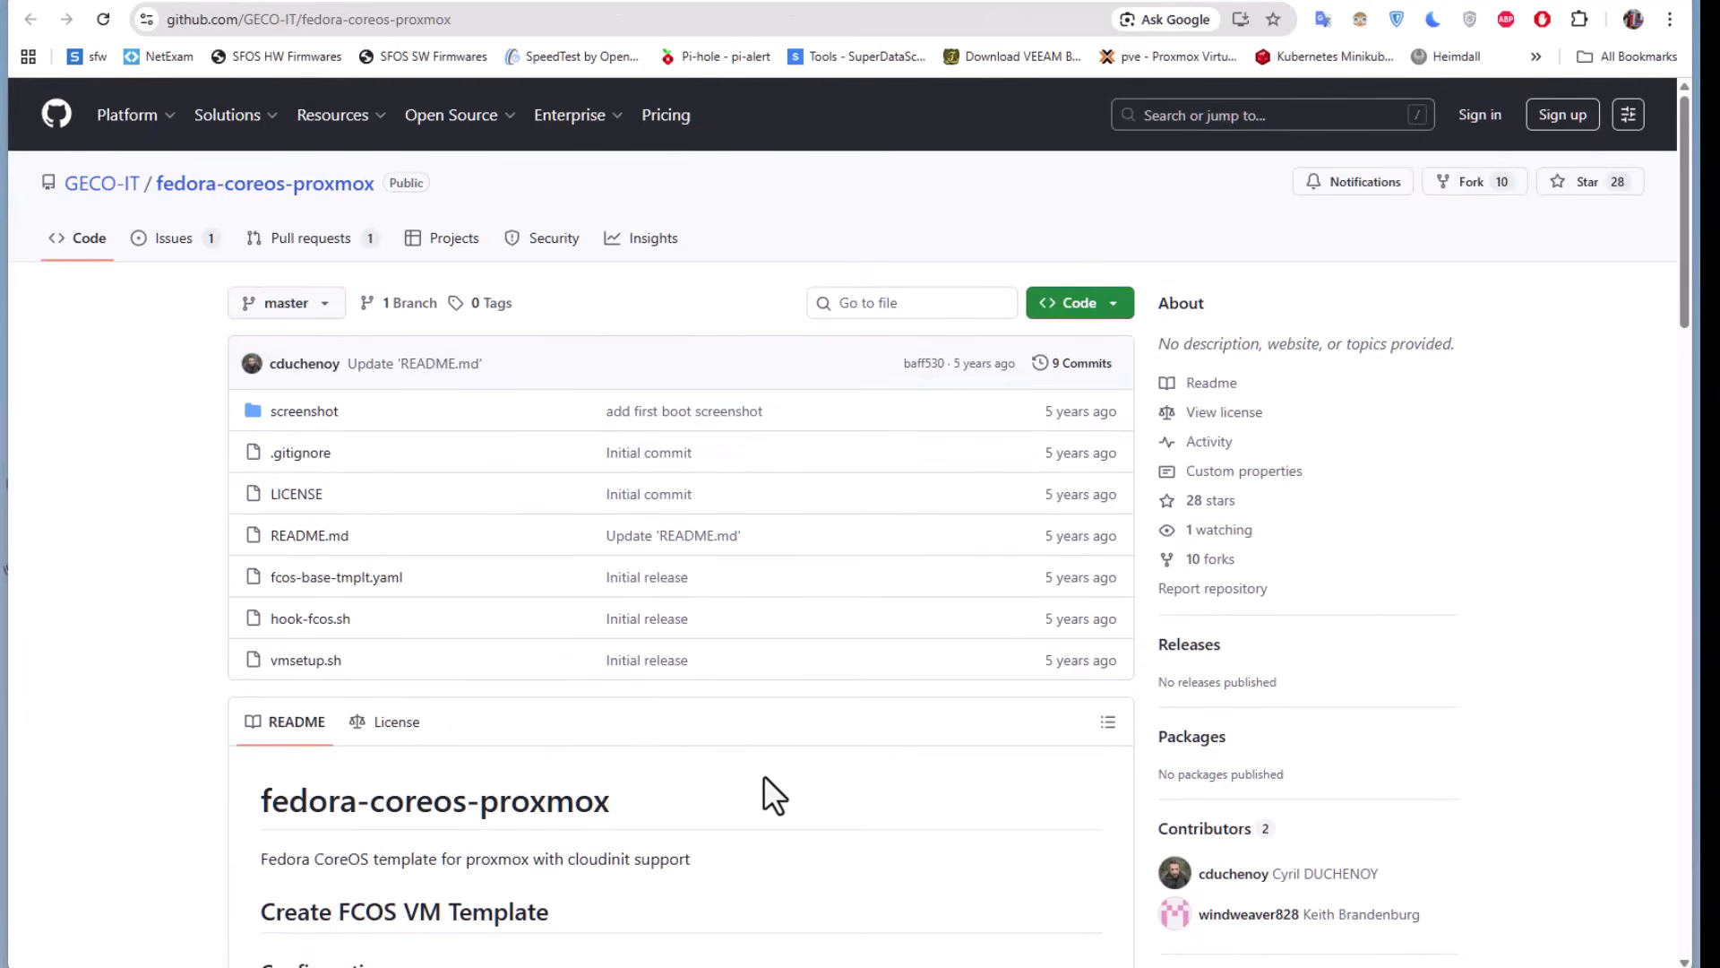
scroll(777, 777, "down", 2)
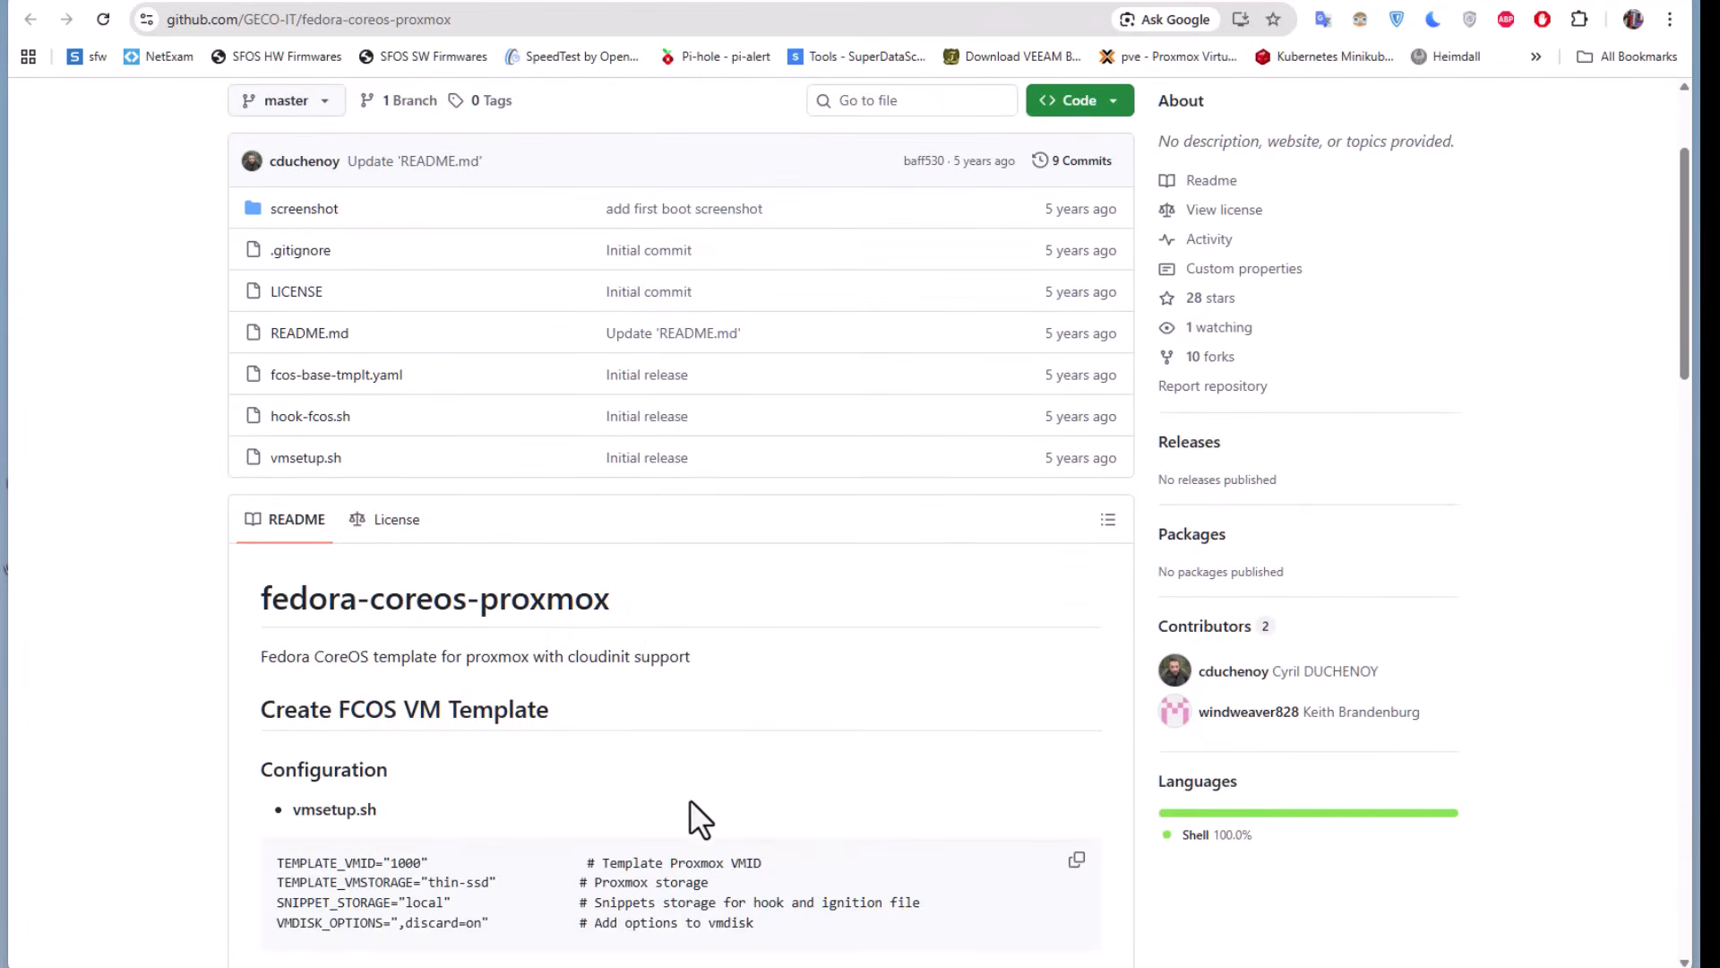
scroll(653, 802, "down", 3)
scroll(652, 803, "up", 3)
scroll(652, 803, "up", 2)
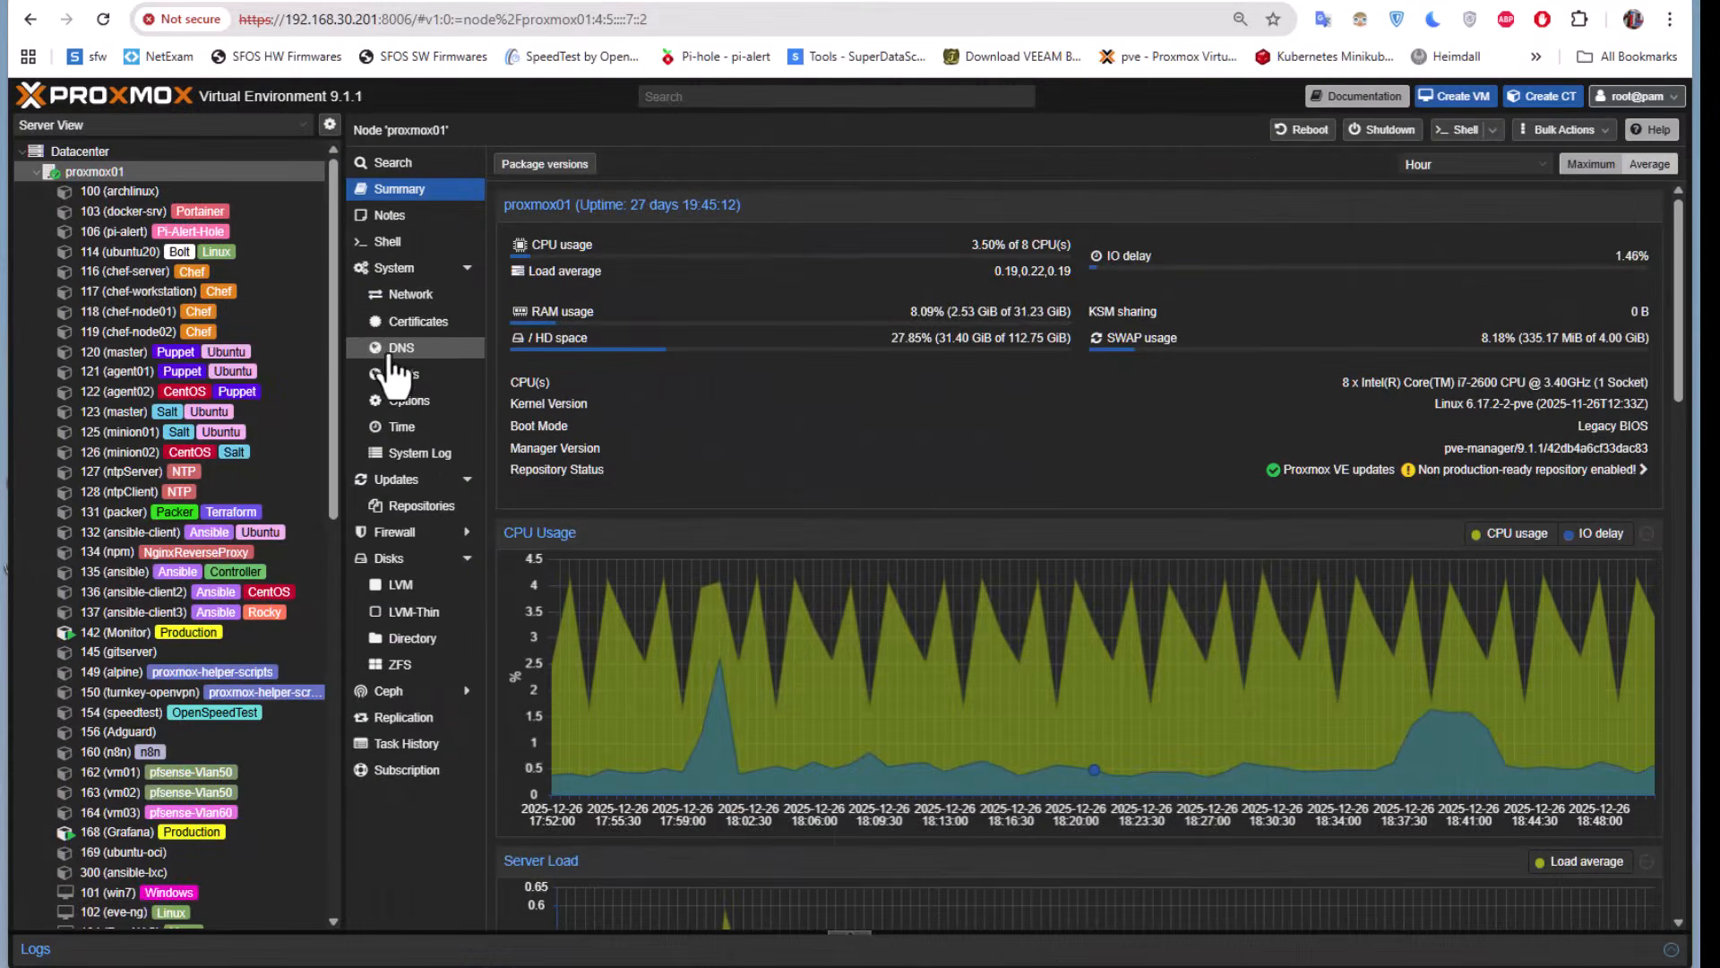
left_click(388, 242)
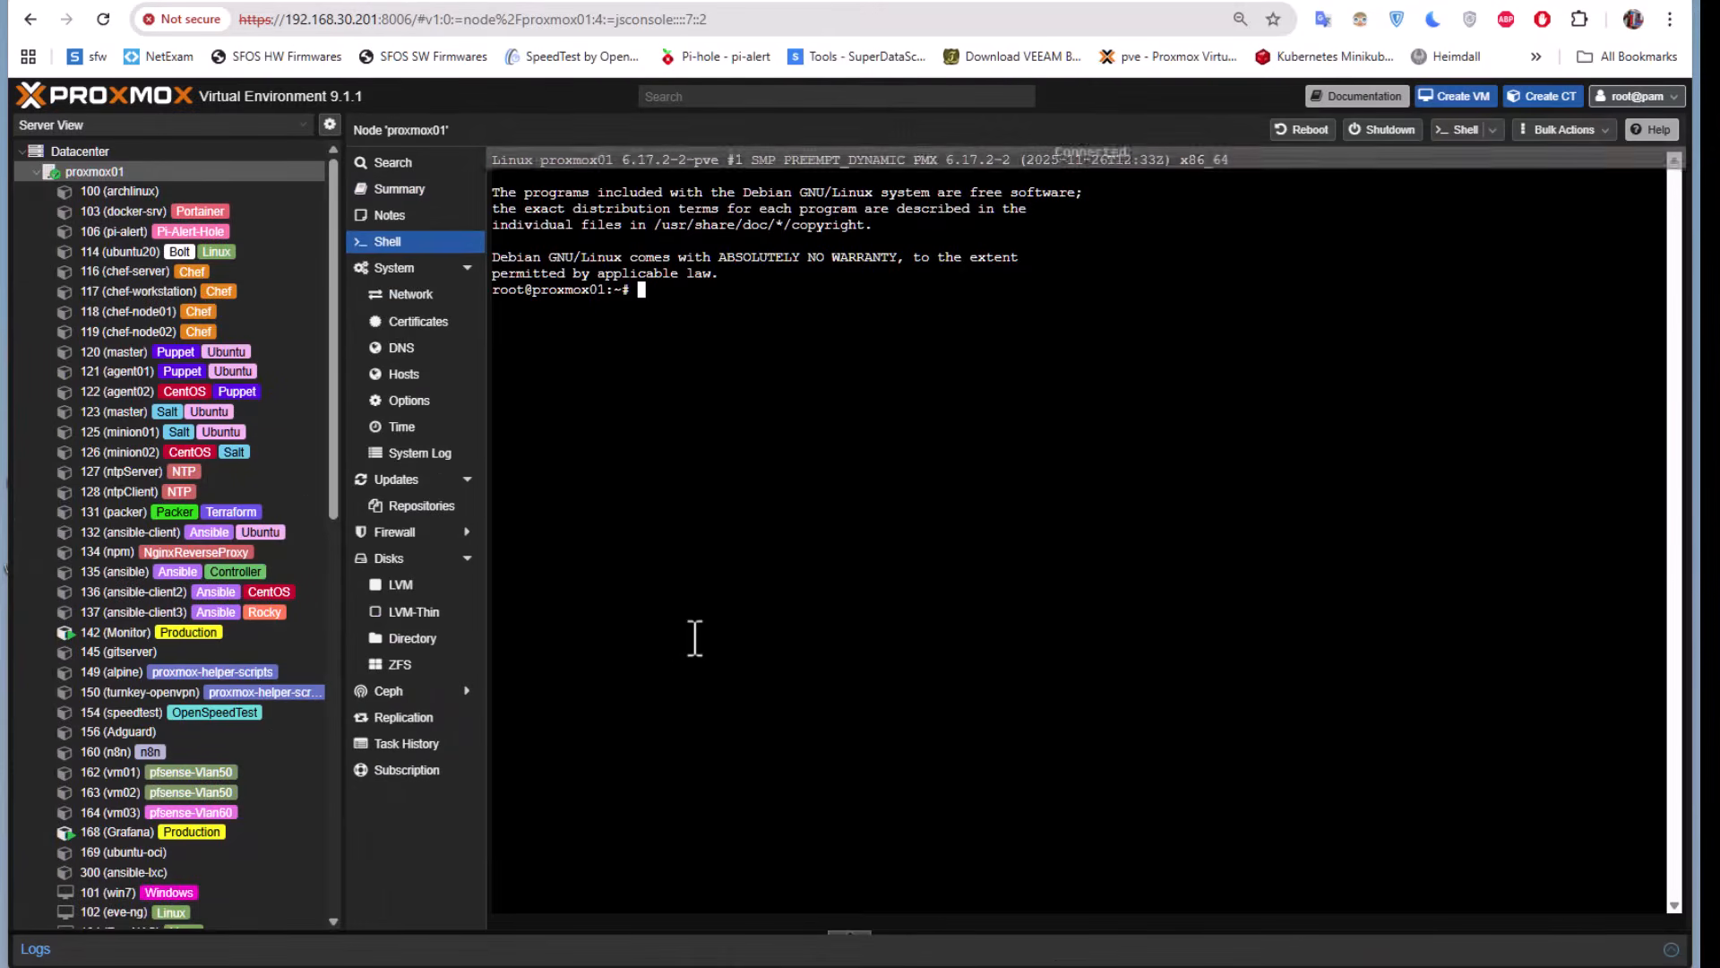
key("ctrl+l")
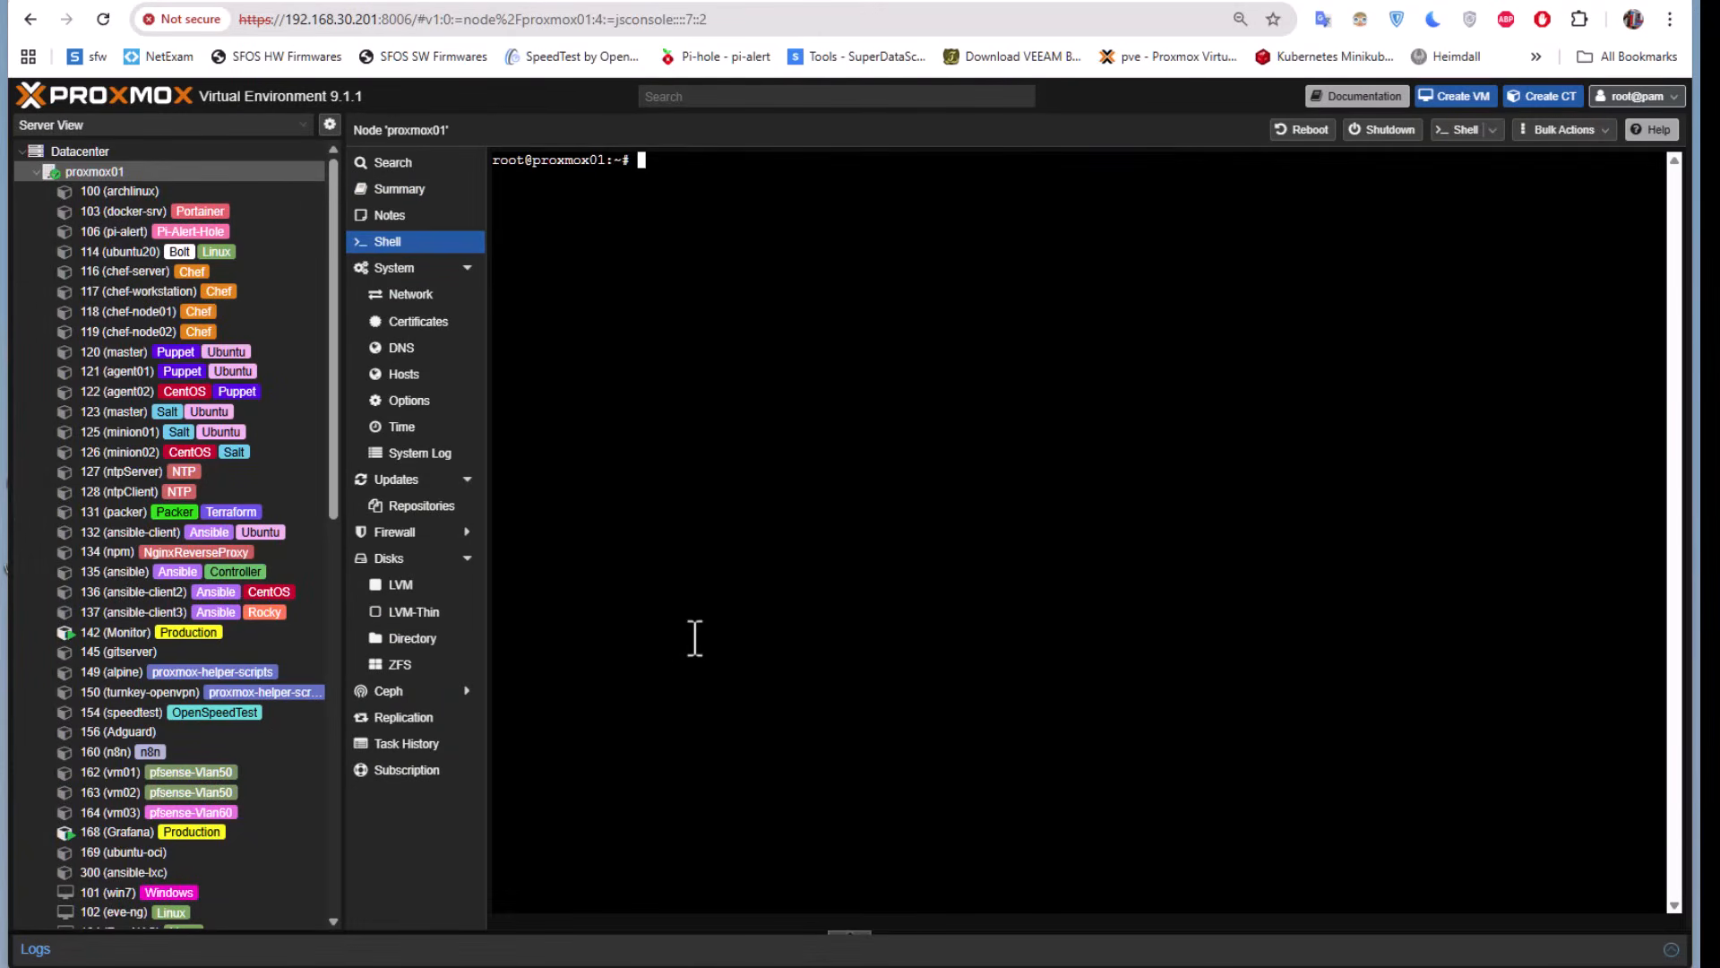
type("git clone")
right_click(750, 185)
left_click(823, 389)
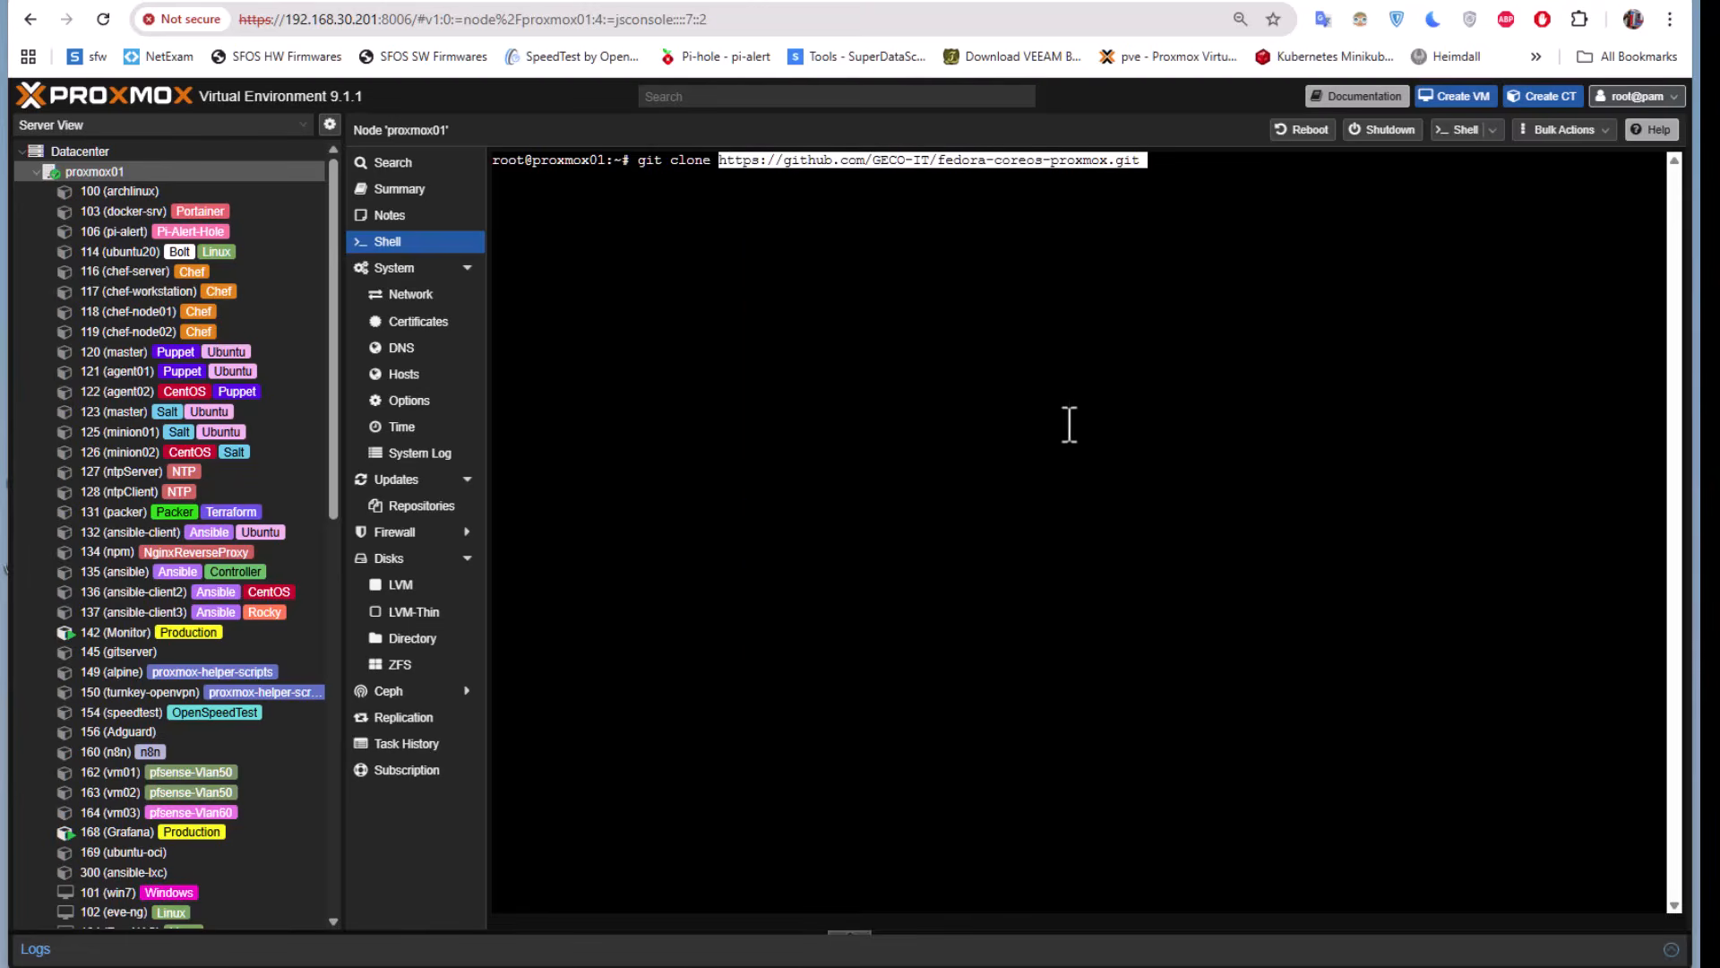
key("Right")
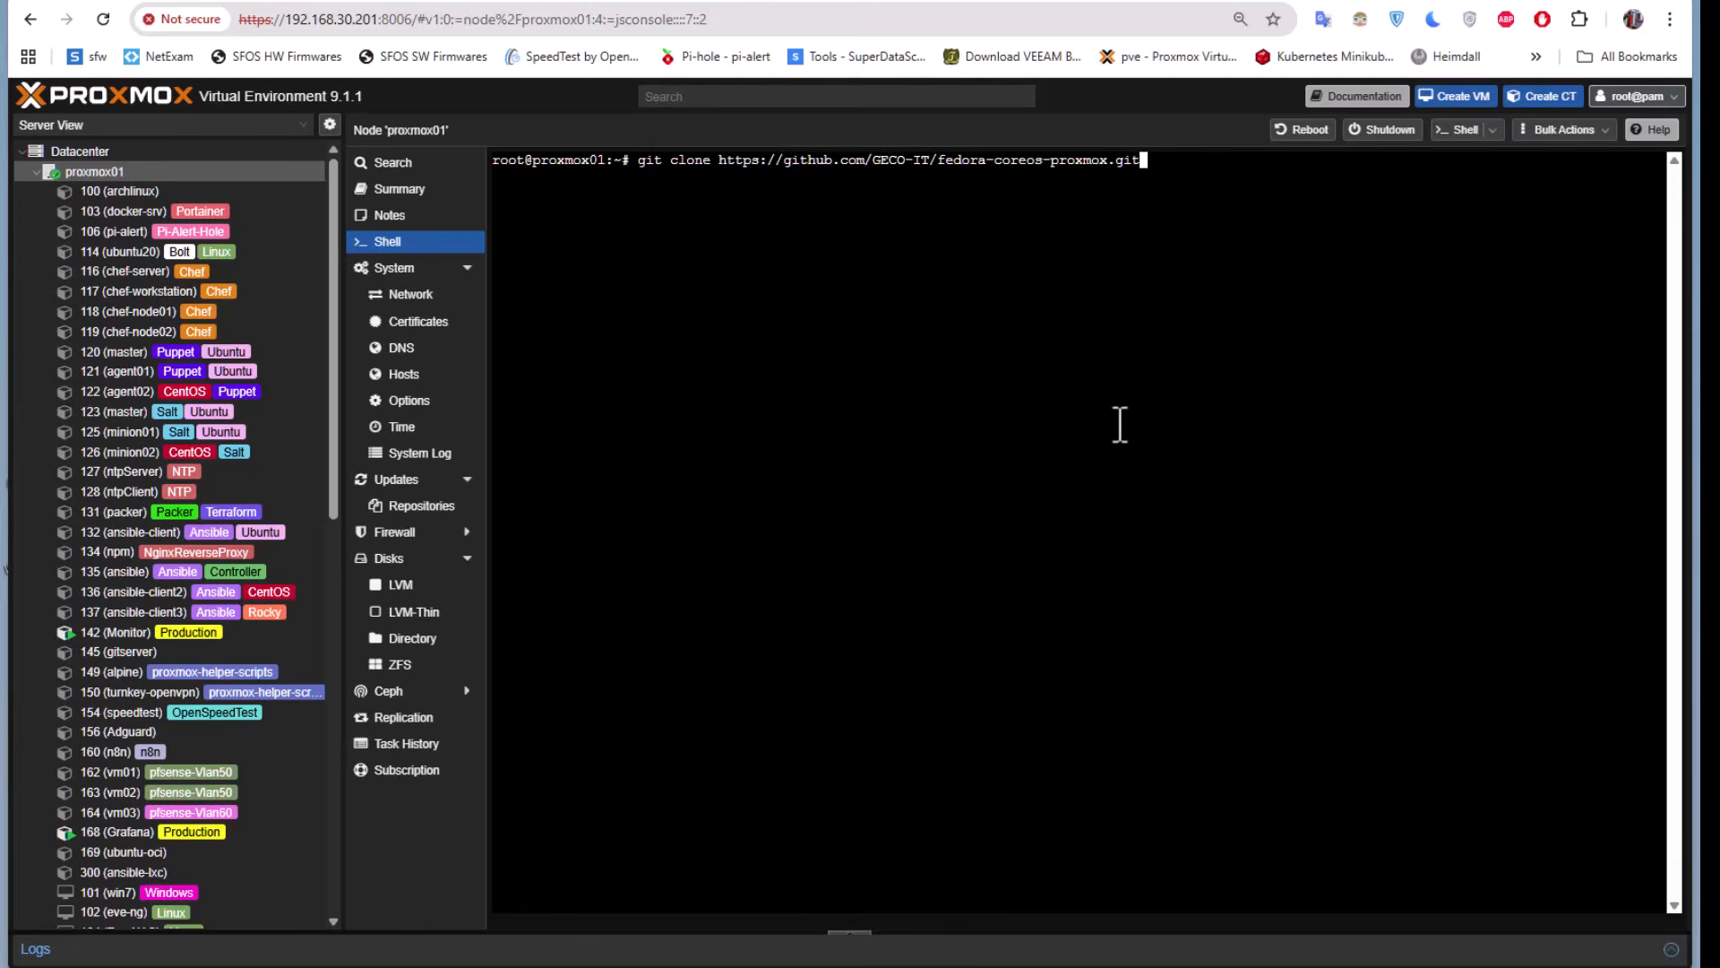
key("Return")
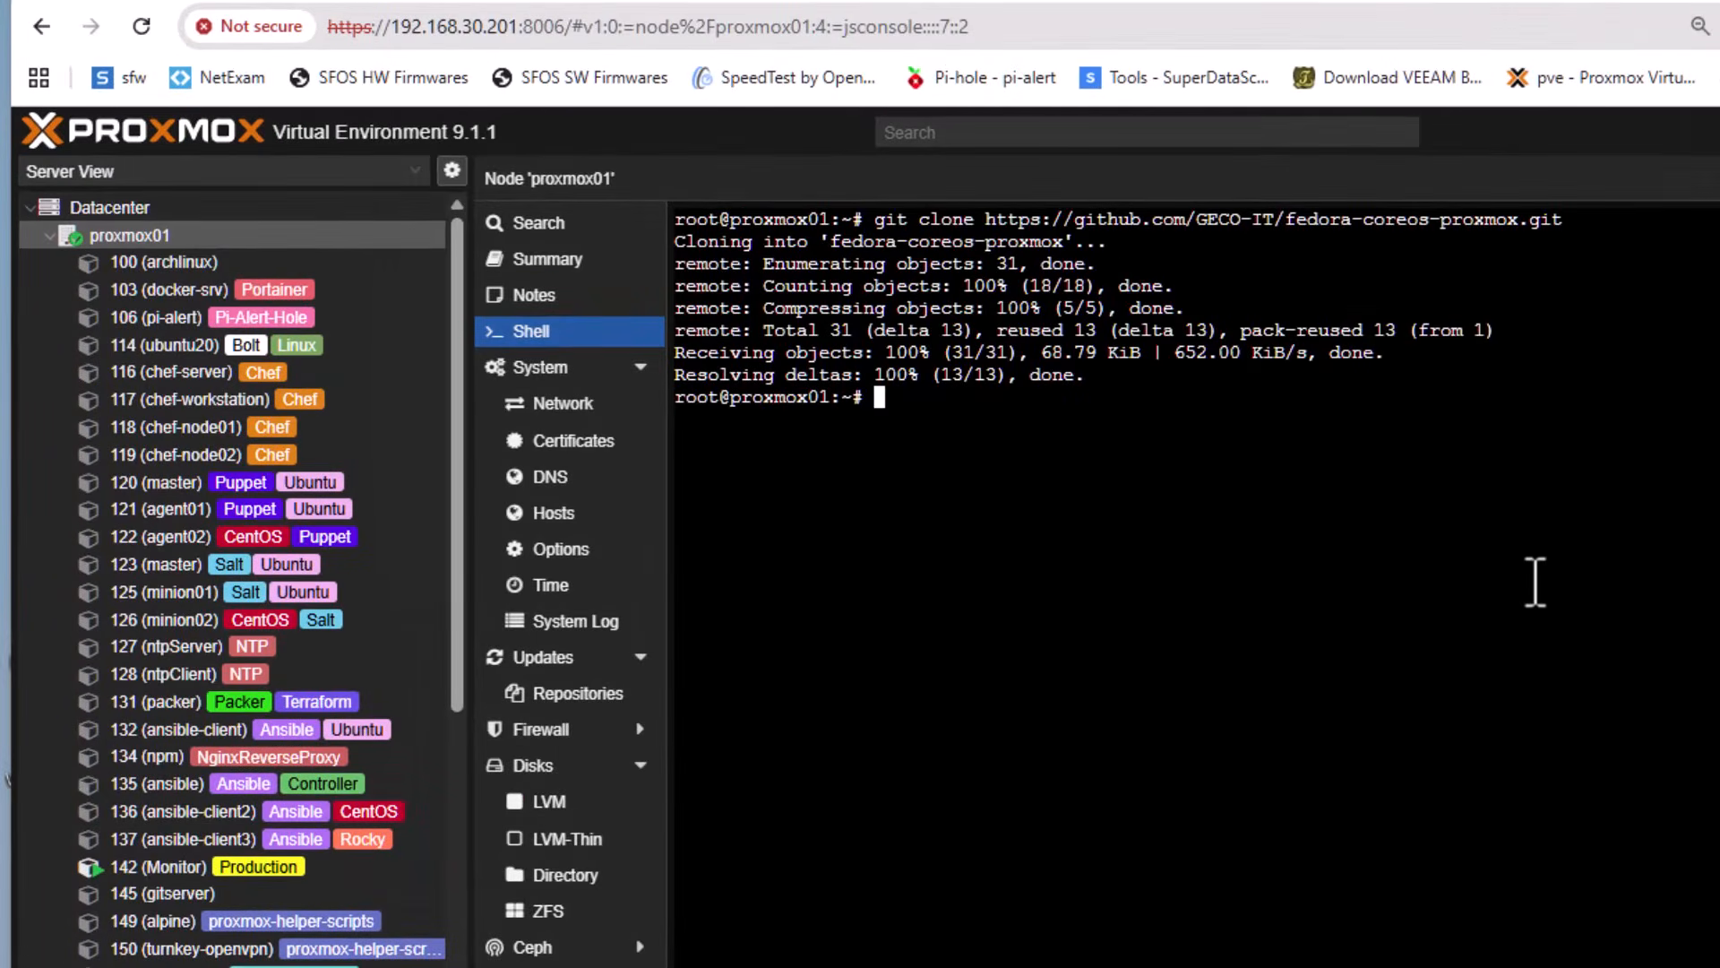
Change into the cloned fedora-coreos-proxmox directory and list its files
type("ls")
key("Return")
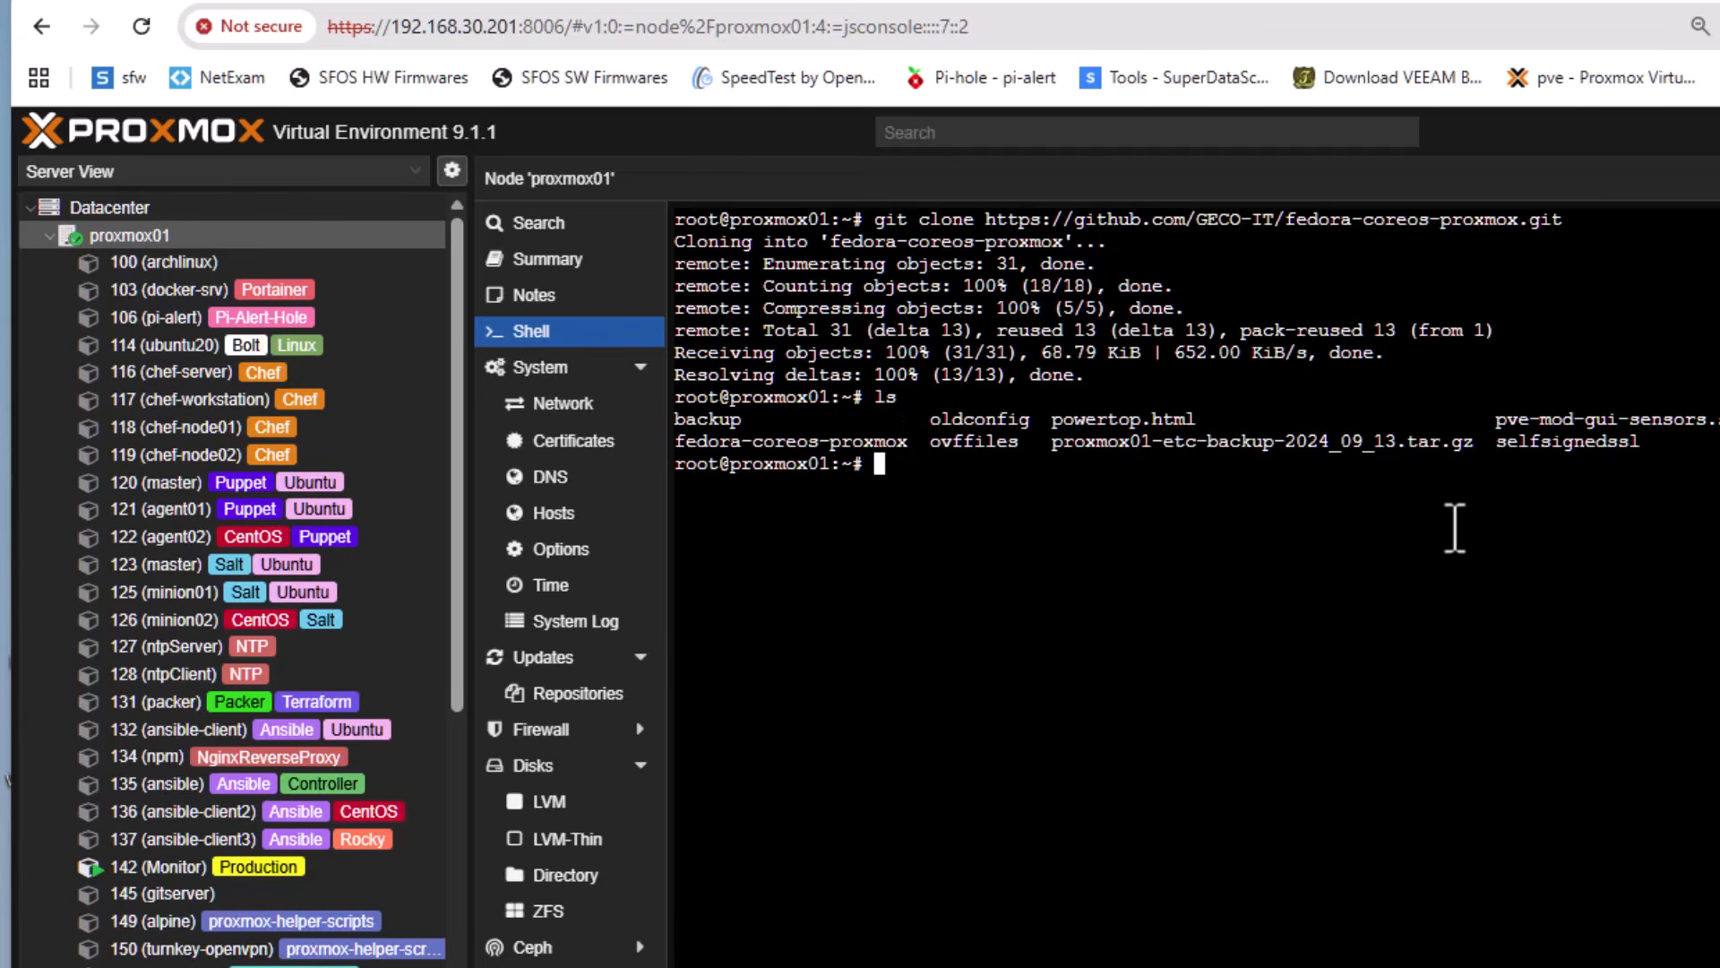
type("cd fed")
key("Tab")
key("Return")
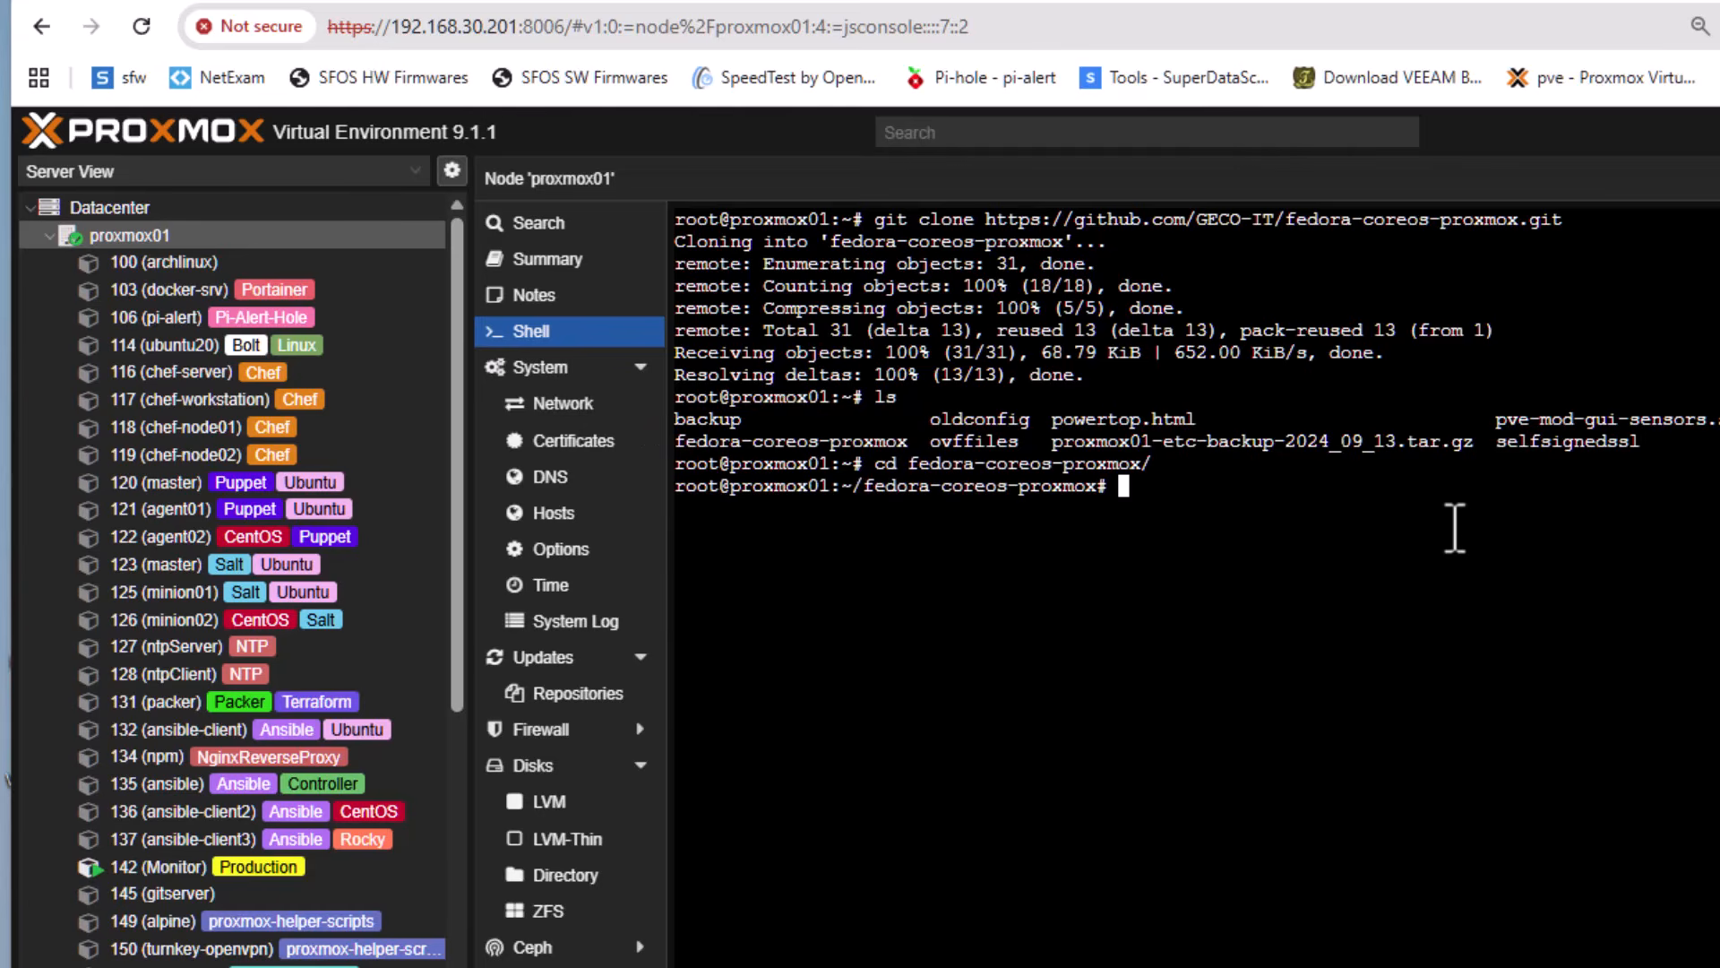
type("ls")
key("Return")
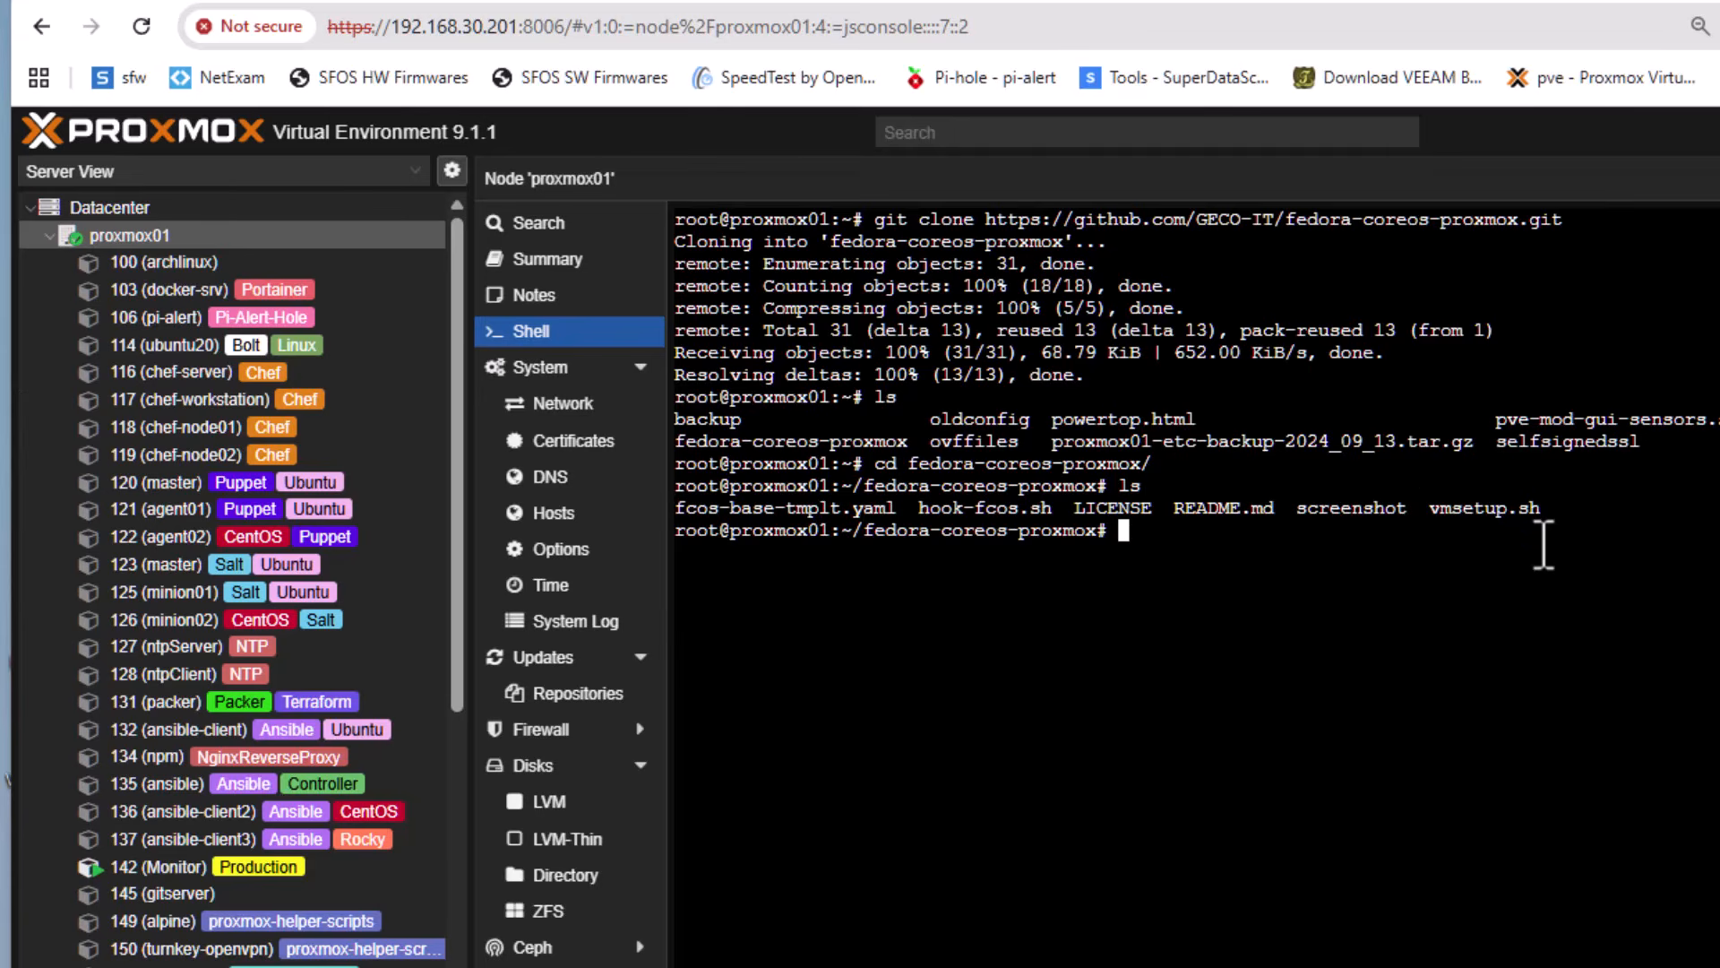
Open the vmsetup.sh script in the nano editor
type("nano vm")
key("Tab")
key("Return")
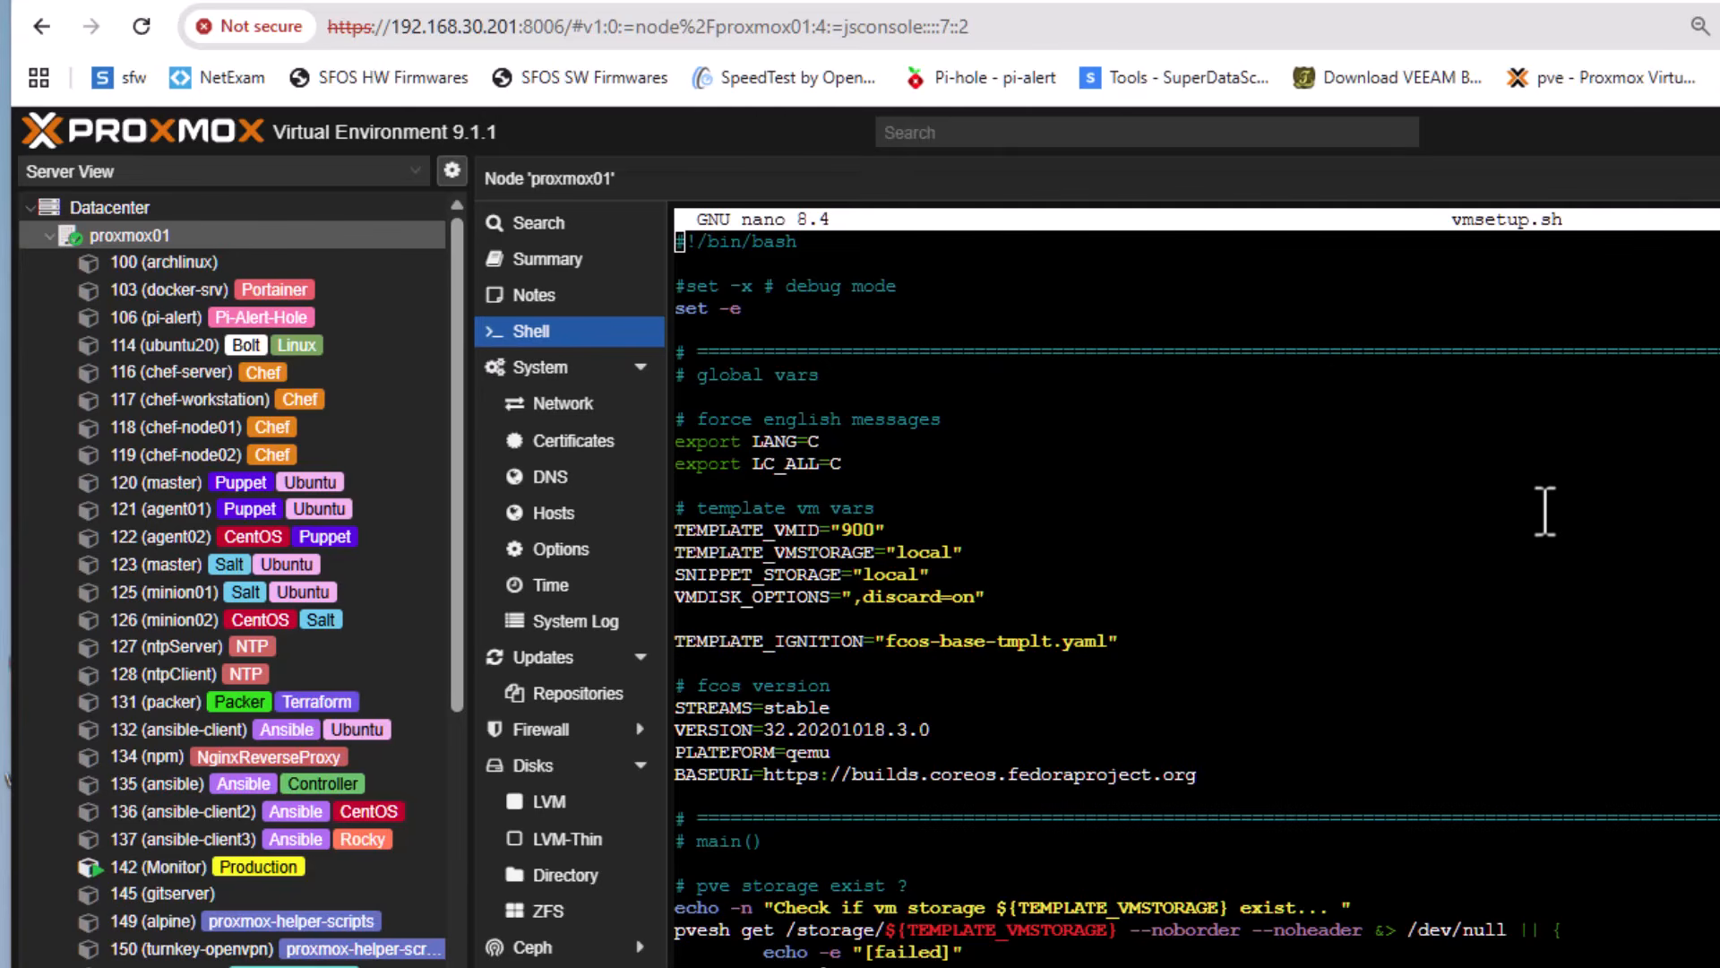
Set TEMPLATE_VMSTORAGE to "Storage" in the template VM variables, checking the node's resource list for the storage name
key("Down")
key("Down")
key("Down")
key("Down")
key("Down")
key("Down")
key("Down")
key("Down")
key("Down")
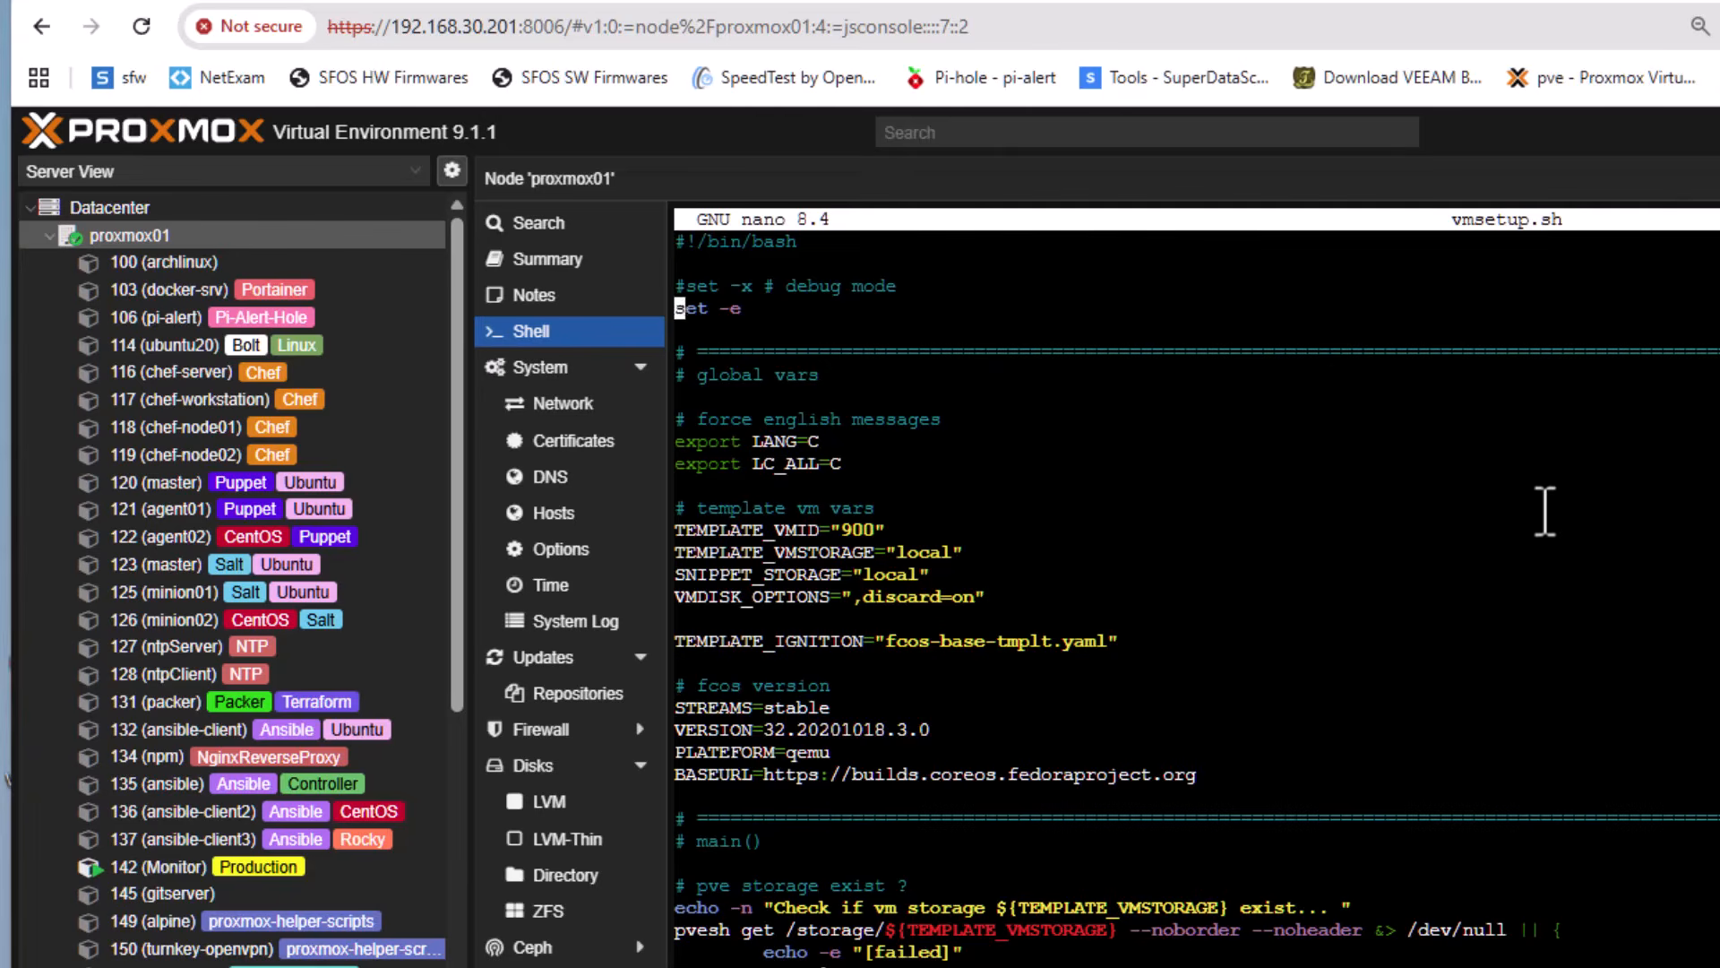
key("Down")
key("Down")
key("Down")
key("Down")
key("Down")
key("Down")
key("Down")
key("Up")
key("Up")
key("Down")
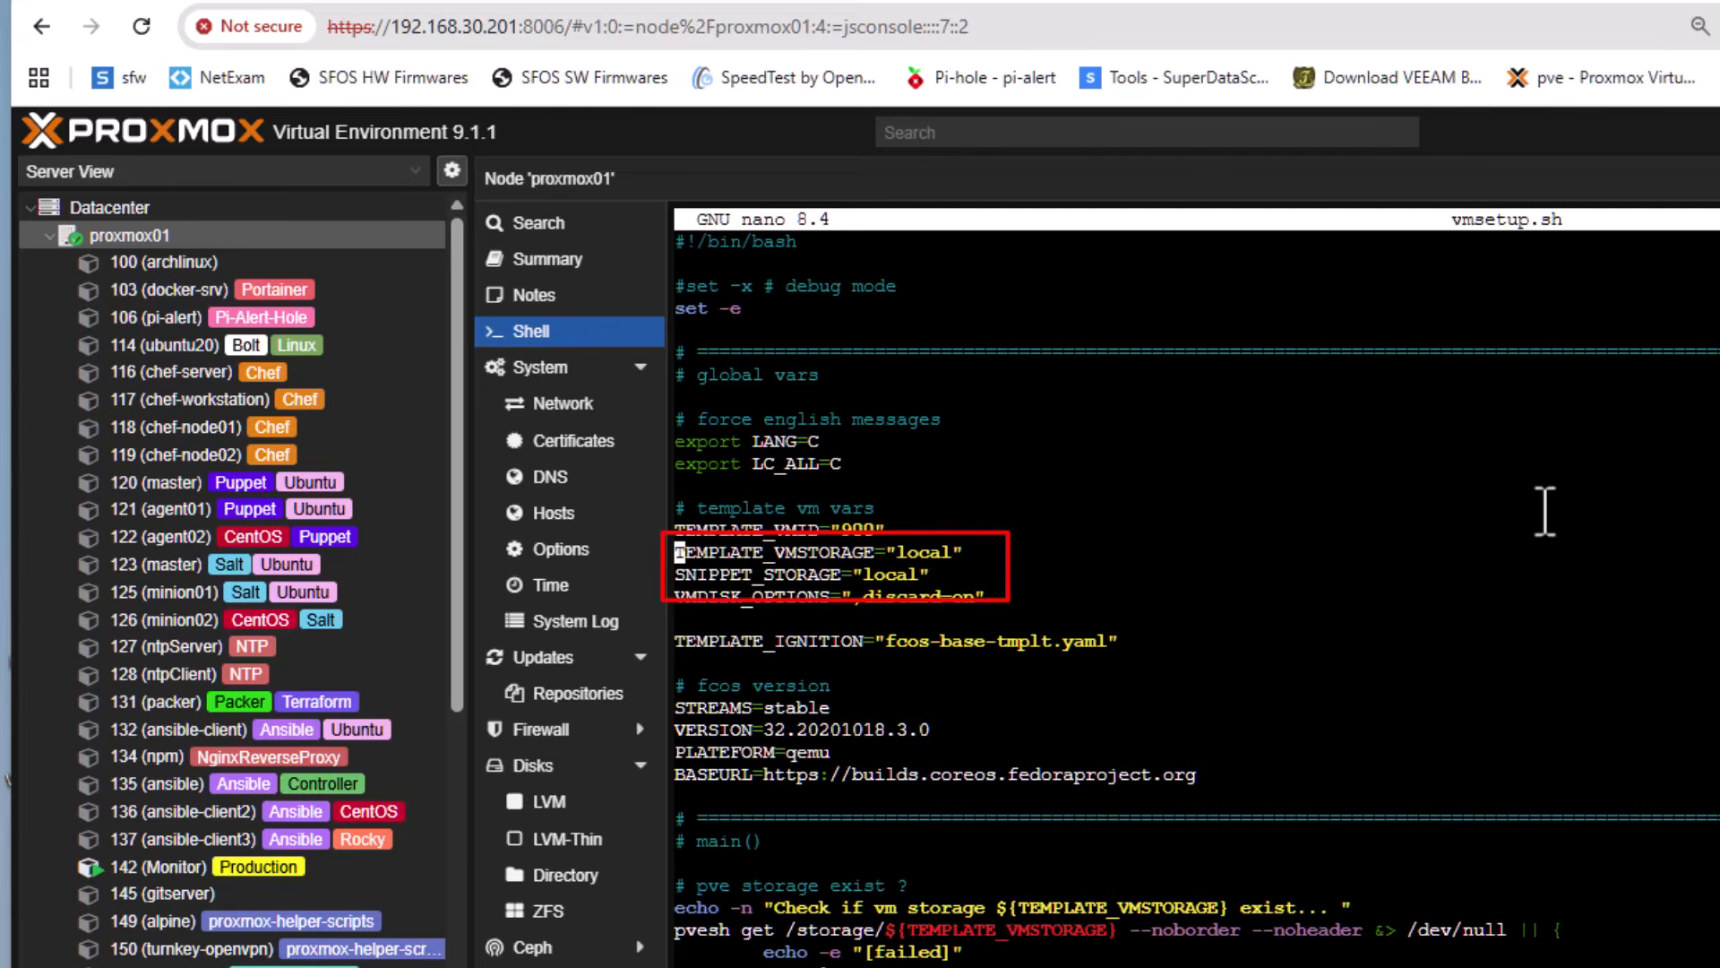
key("Right")
key("Right")
key("Right")
key("Right")
key("Right")
key("Right")
key("Right")
key("Right")
key("Right")
key("Right")
key("Right")
key("Right")
key("Right")
key("Right")
key("Right")
key("Right")
key("Right")
key("Right")
key("Right")
key("Right")
key("Right")
key("Right")
key("Right")
key("Right")
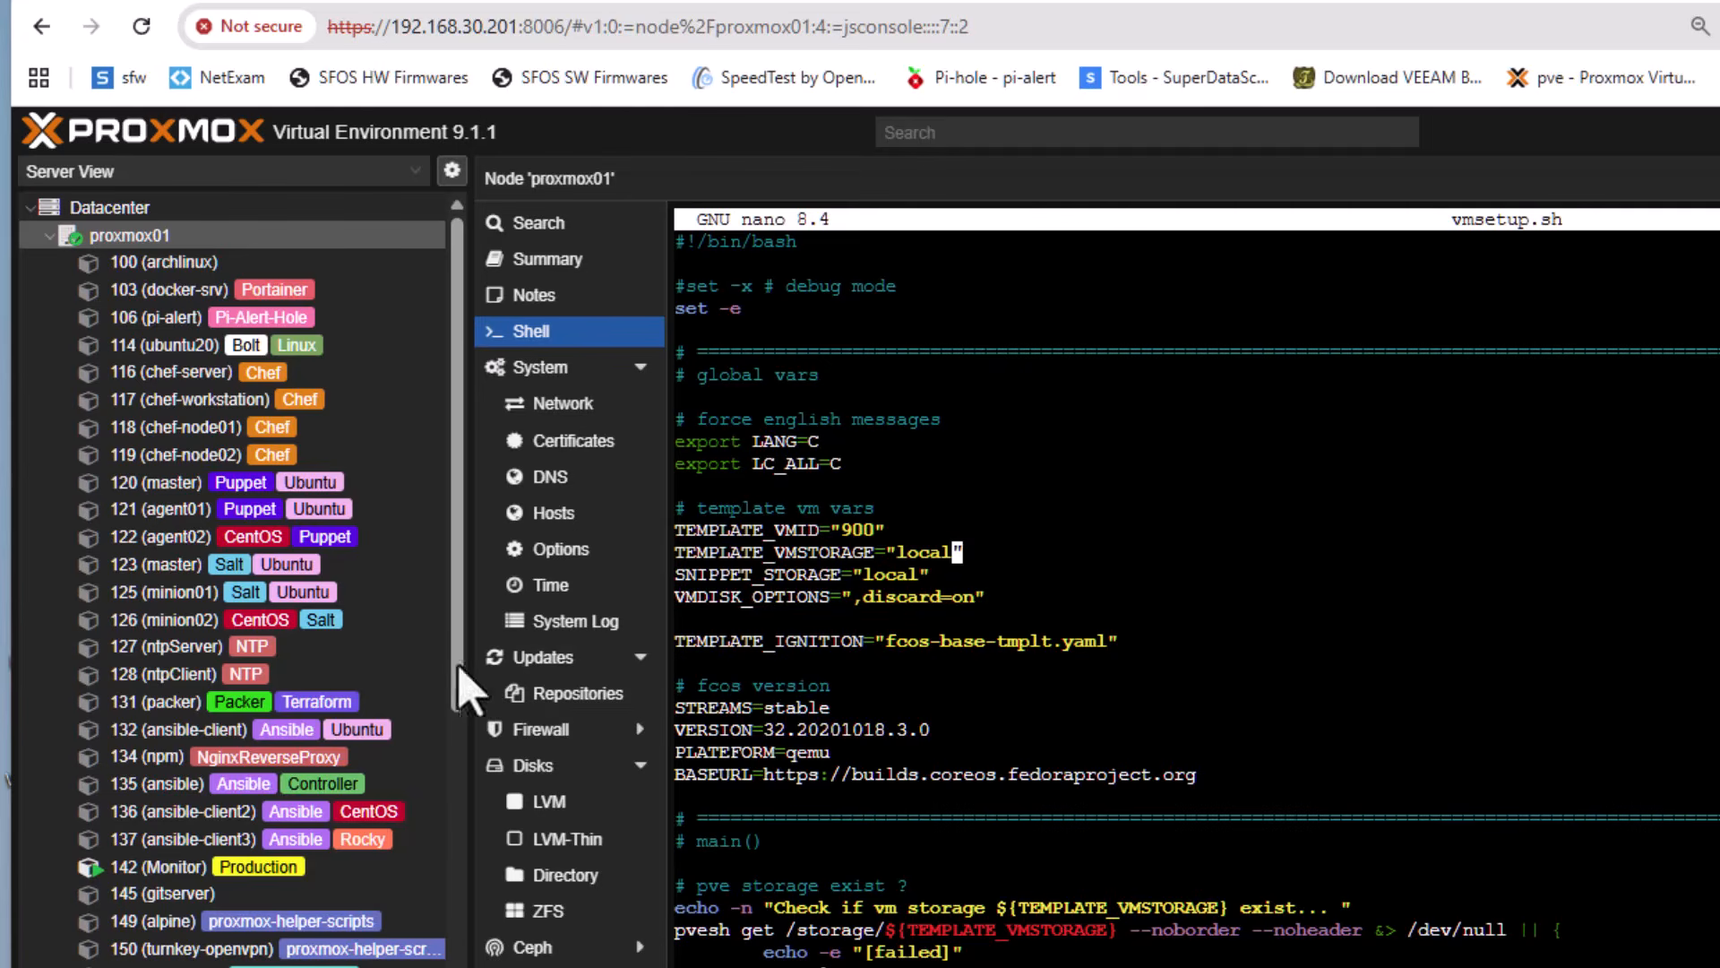
left_click_drag(457, 676, 457, 967)
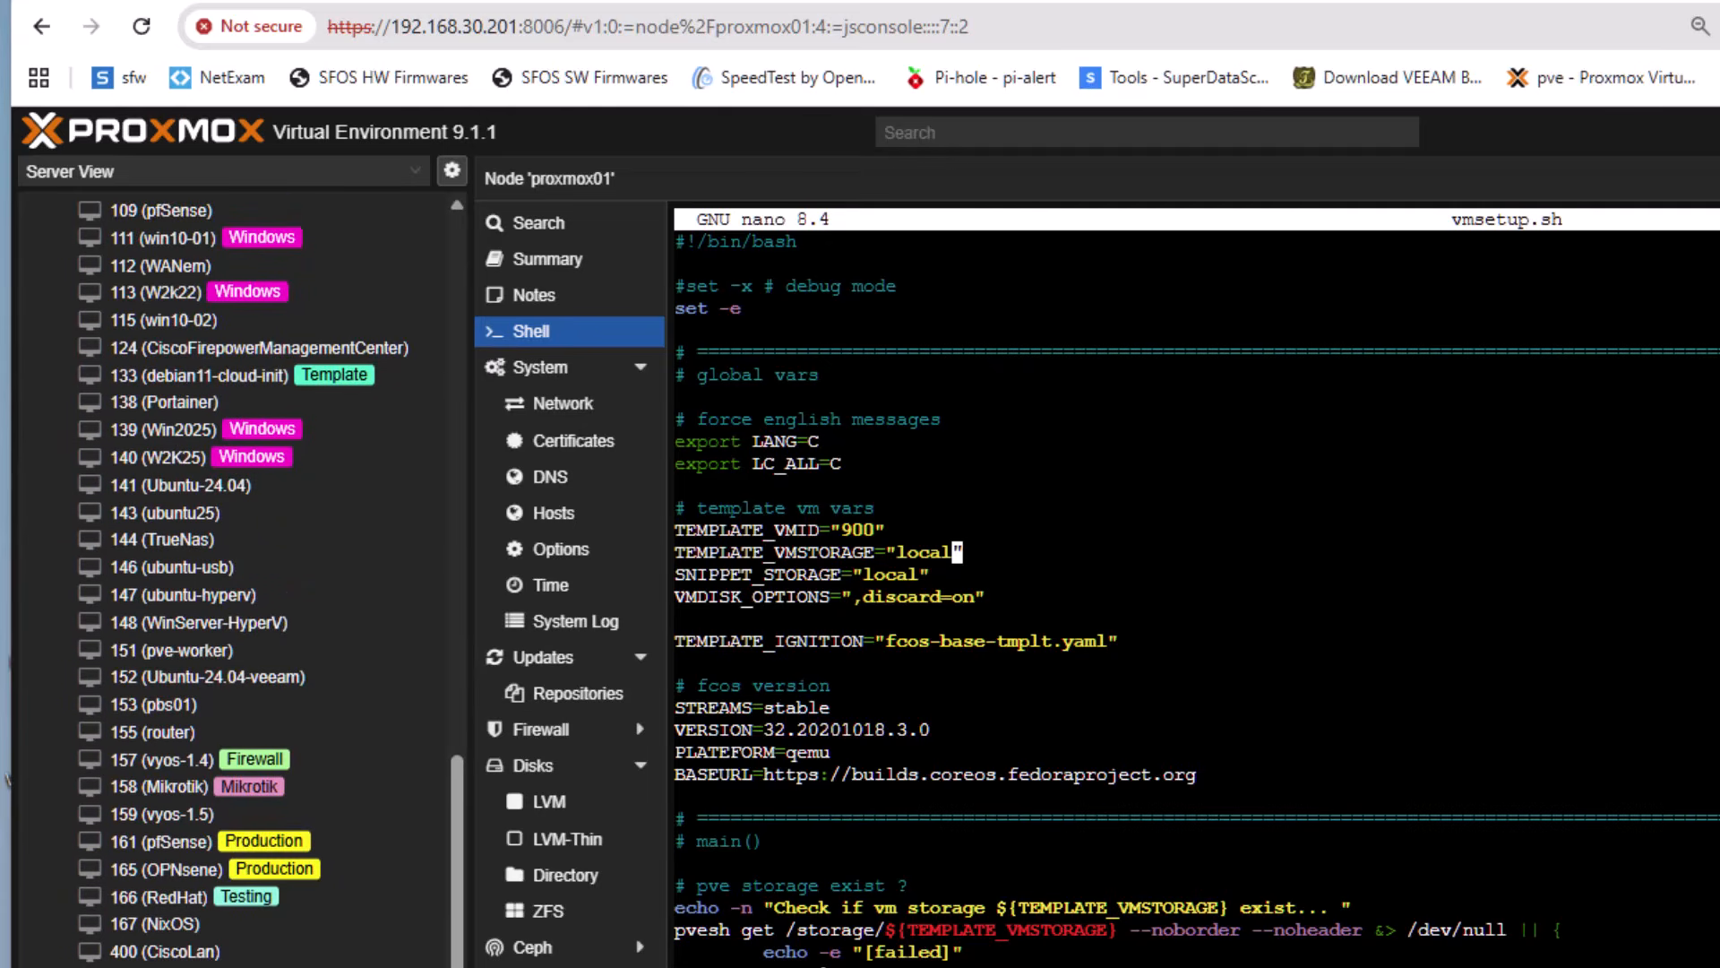
left_click_drag(457, 966, 457, 966)
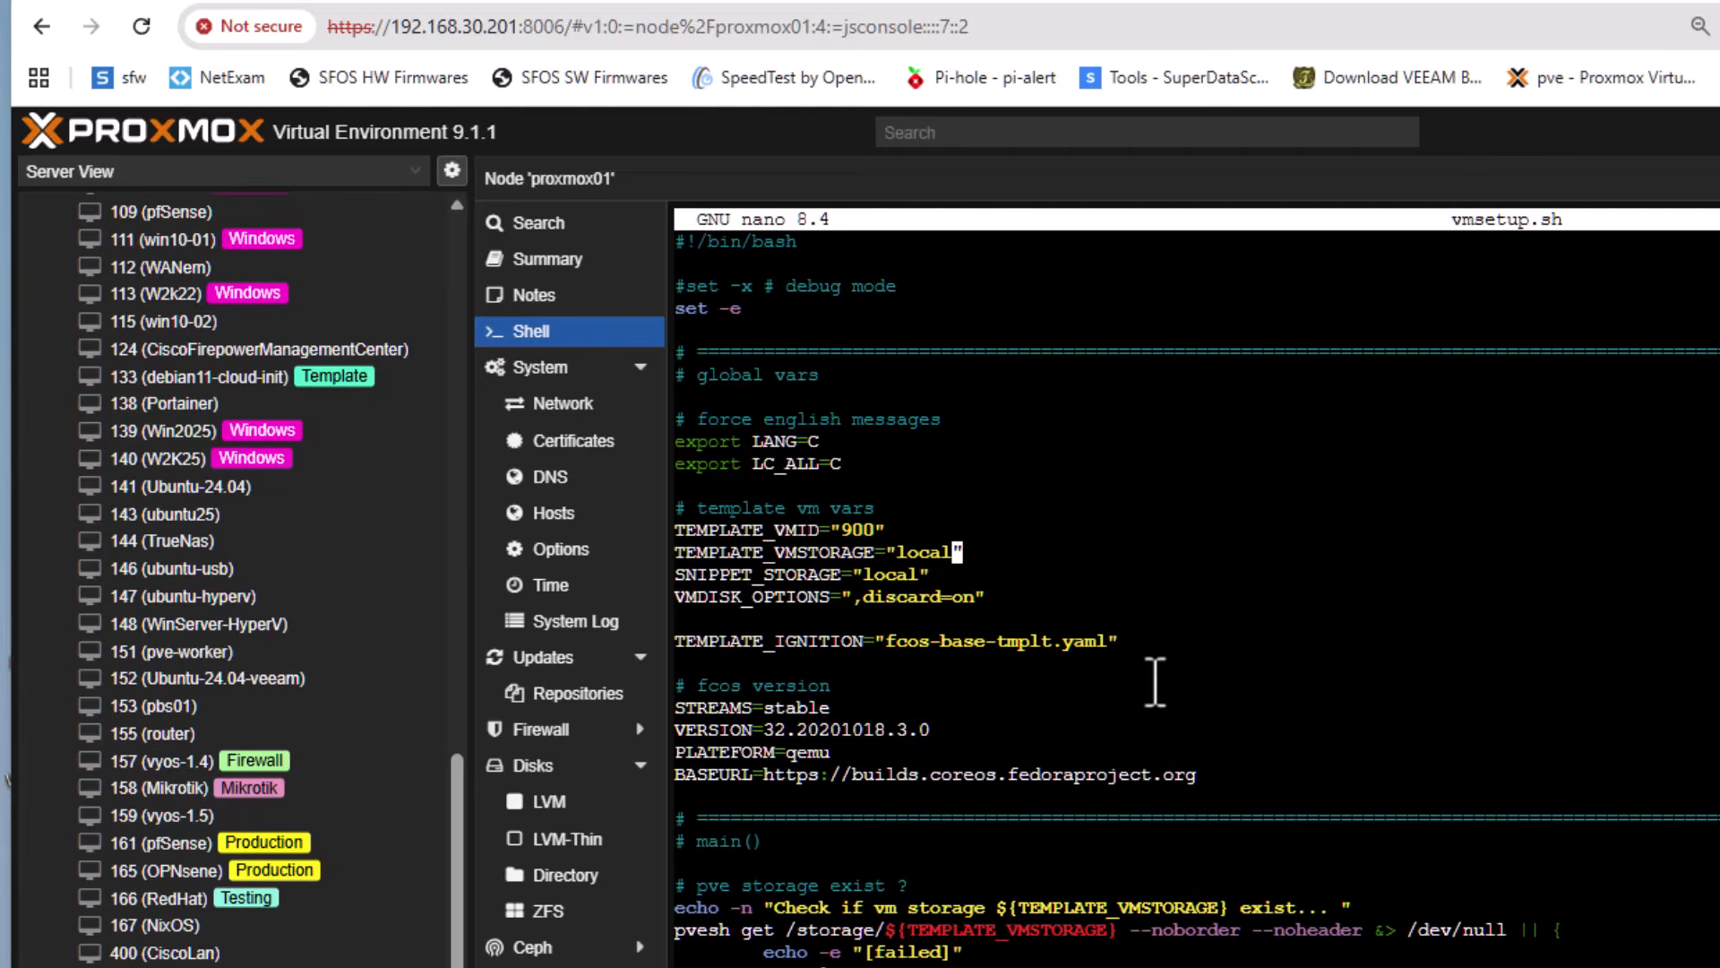
key("BackSpace")
key("BackSpace")
key("BackSpace")
key("BackSpace")
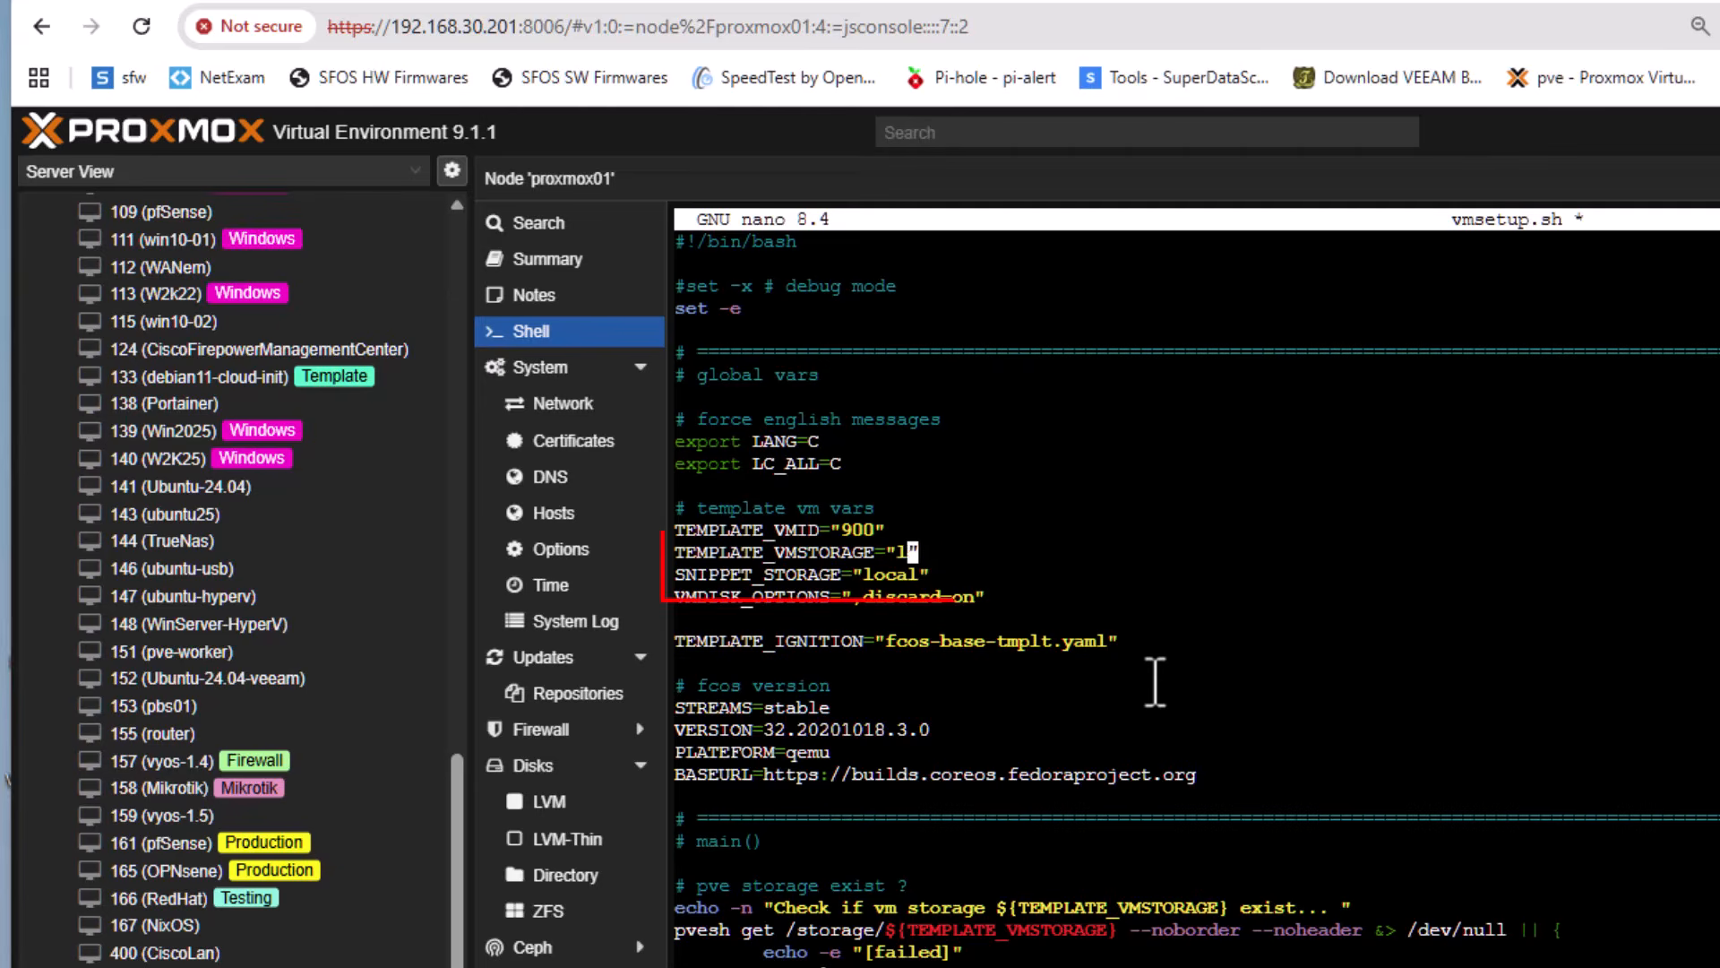
key("BackSpace")
type("St")
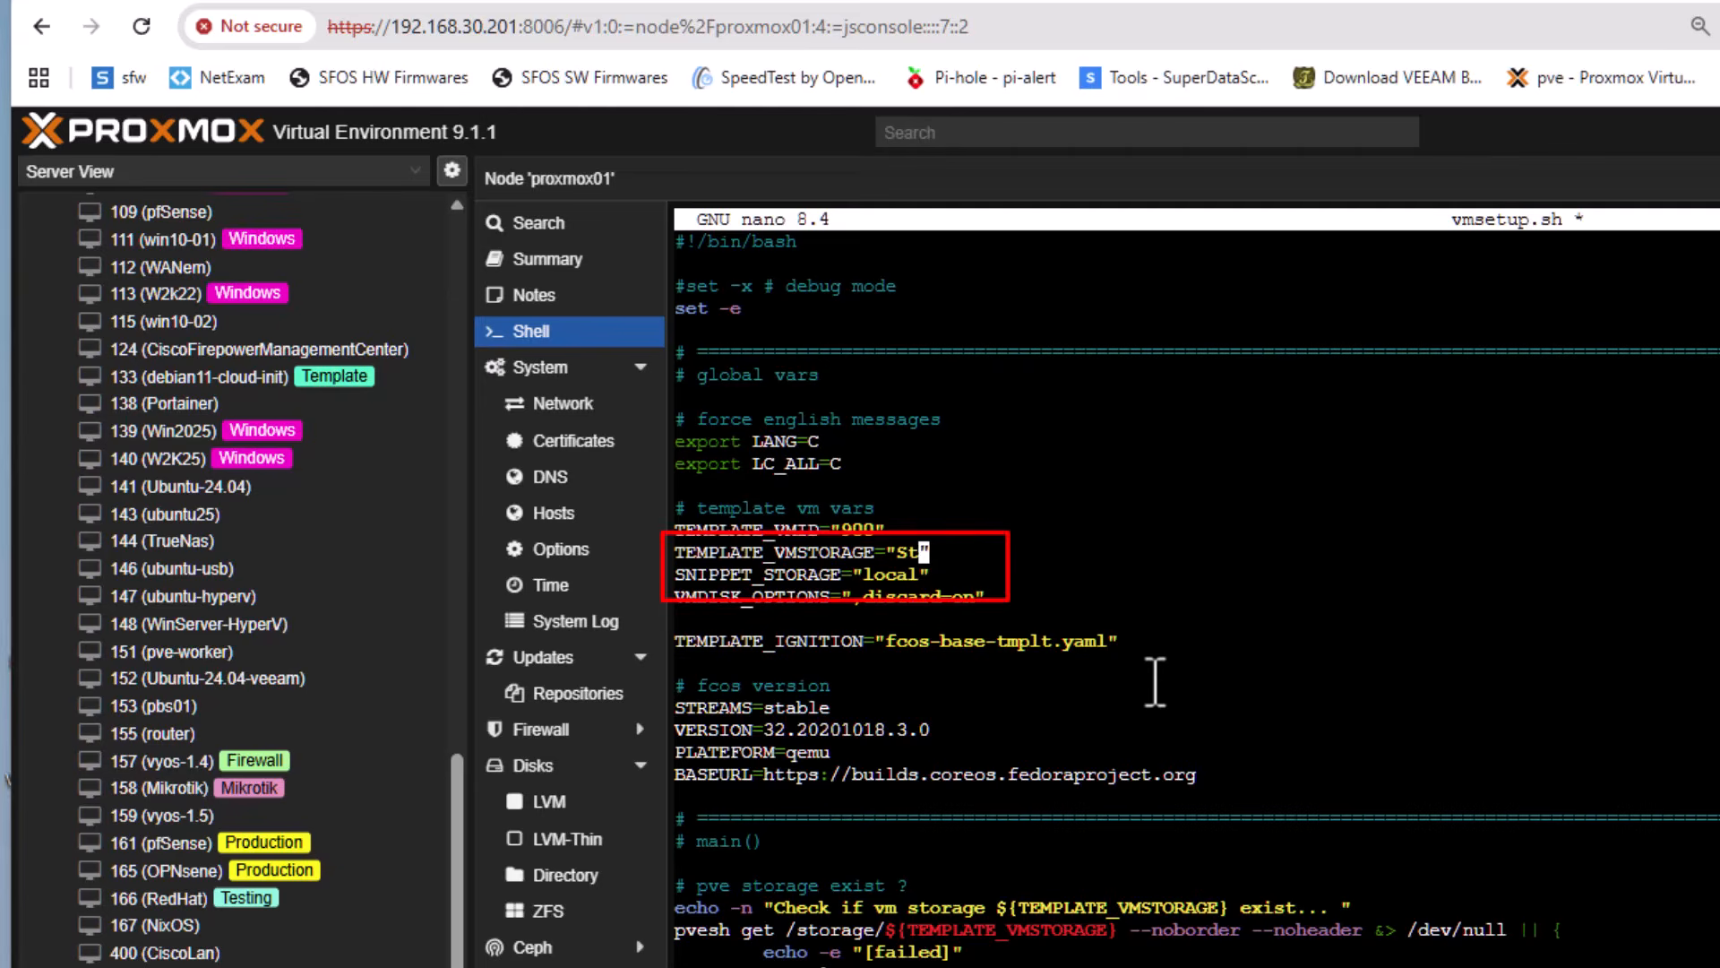
type("orage")
Set SNIPPET_STORAGE to "Storage" in the template VM variables
key("Down")
key("Left")
key("BackSpace")
key("BackSpace")
key("BackSpace")
key("BackSpace")
key("BackSpace")
type("Storage")
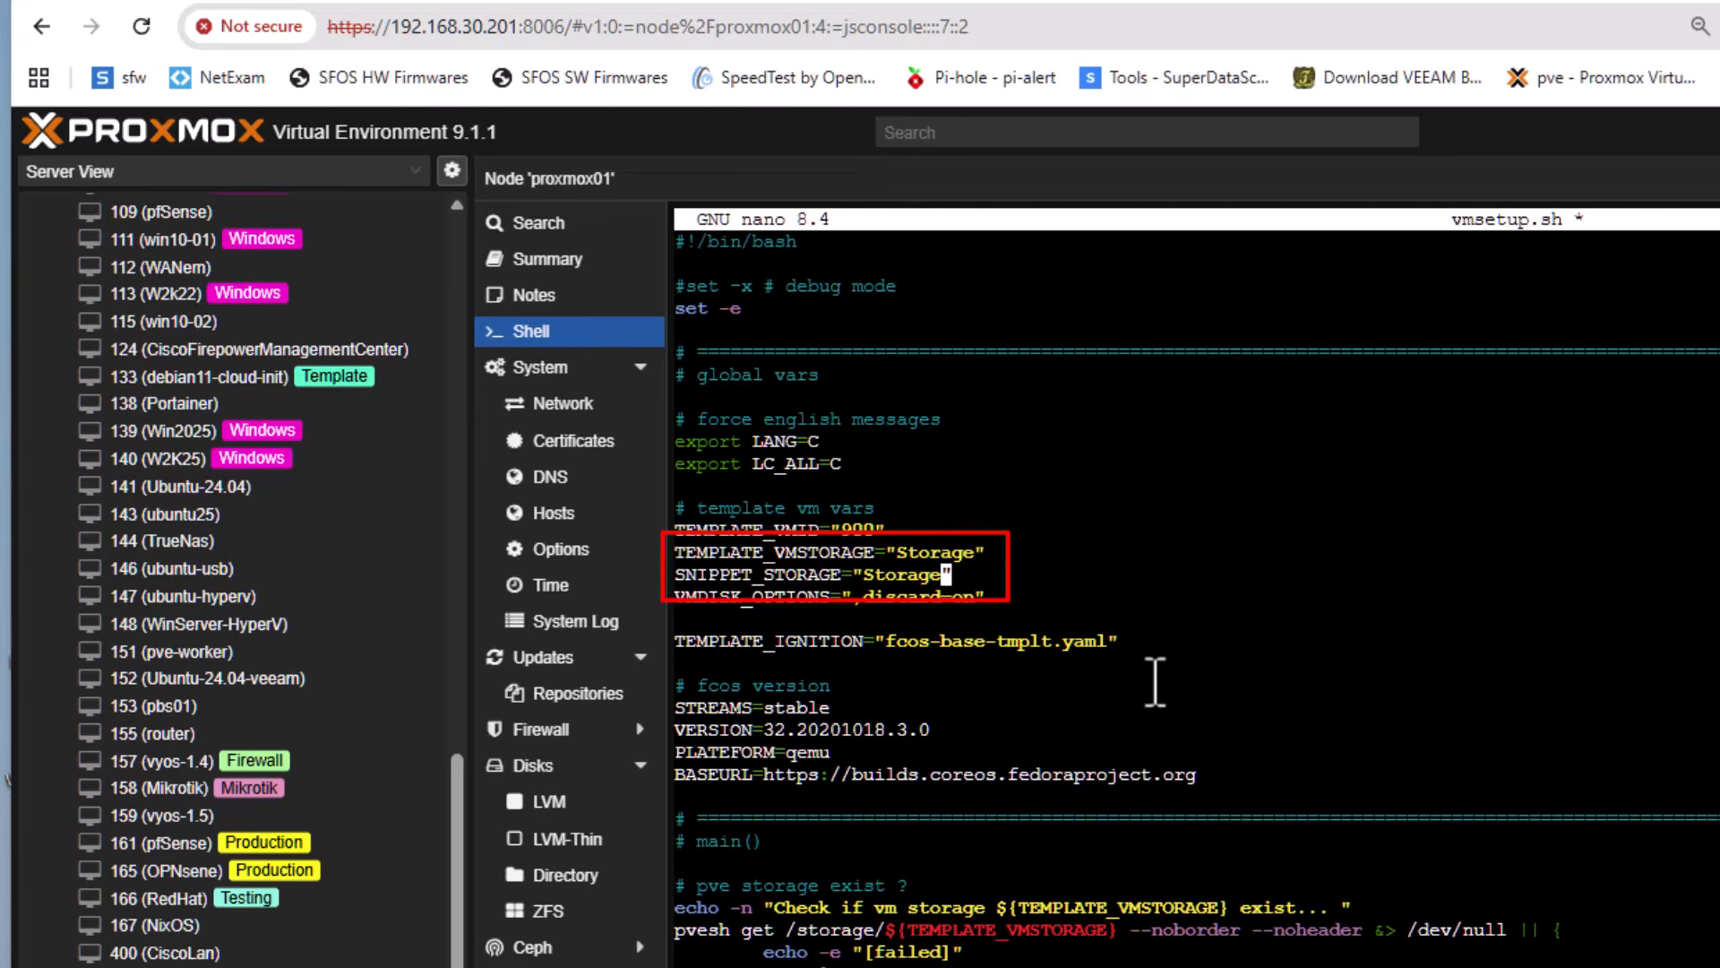
Go to the script's fcos version settings and look up the stable x86_64 versions in the Fedora CoreOS release notes online
key("Down")
key("Down")
key("Down")
key("Down")
key("Down")
key("Down")
key("Down")
key("Down")
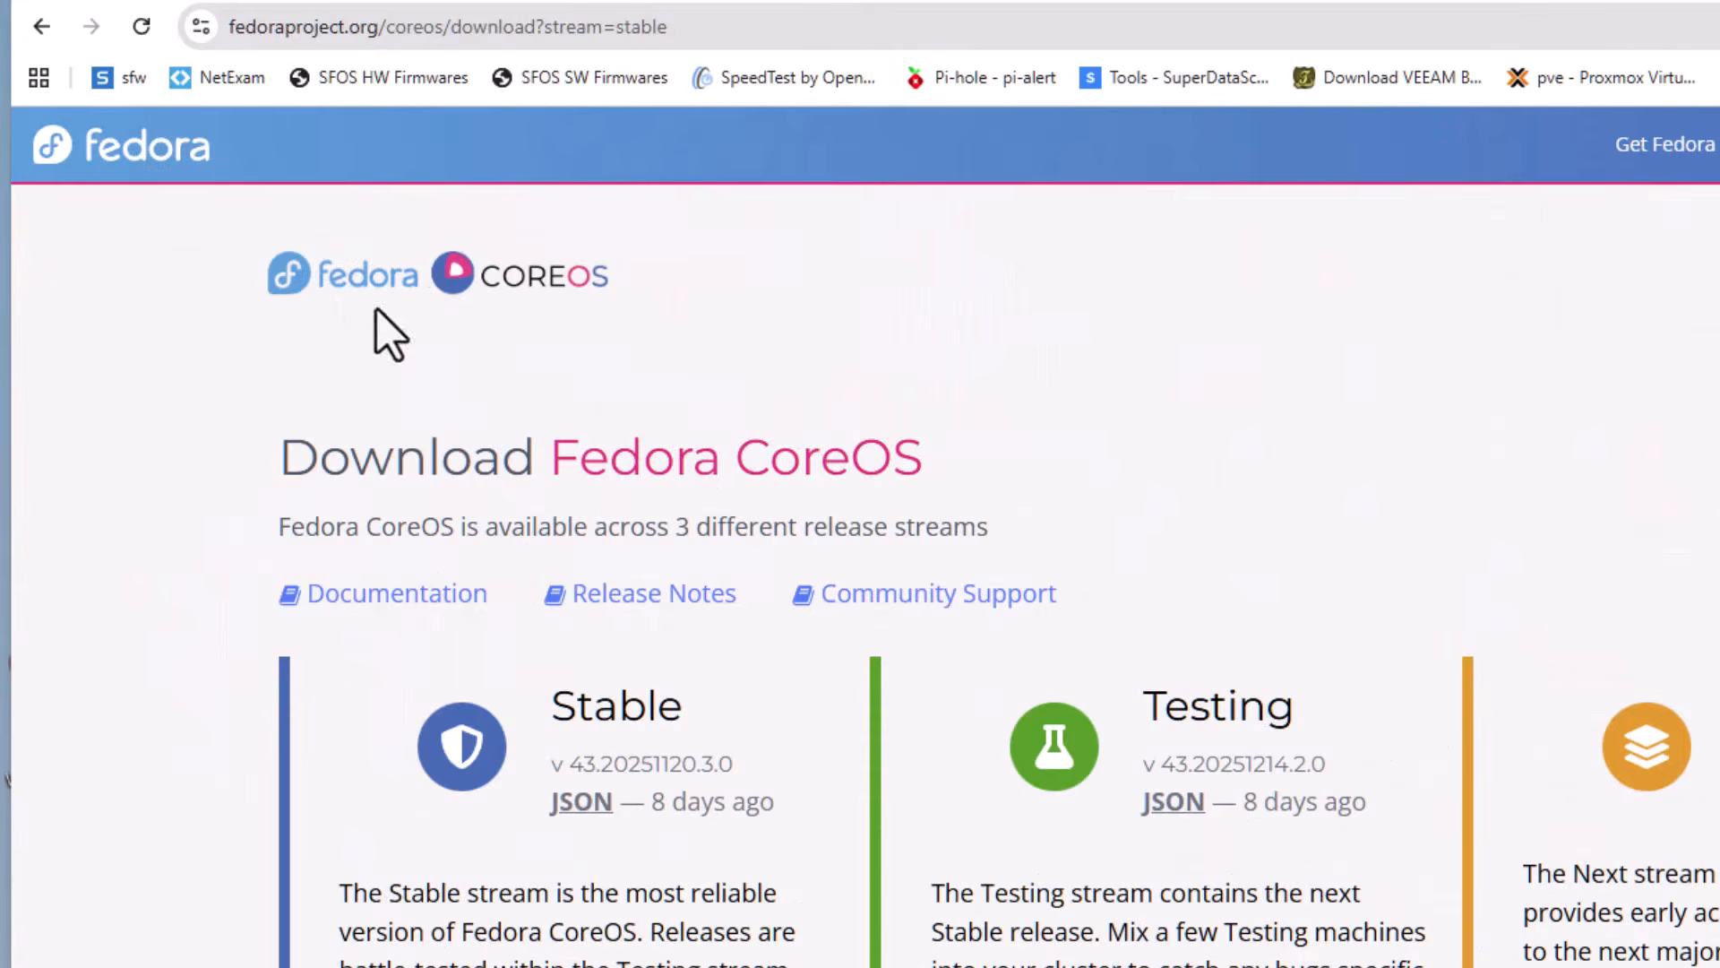
left_click(516, 288)
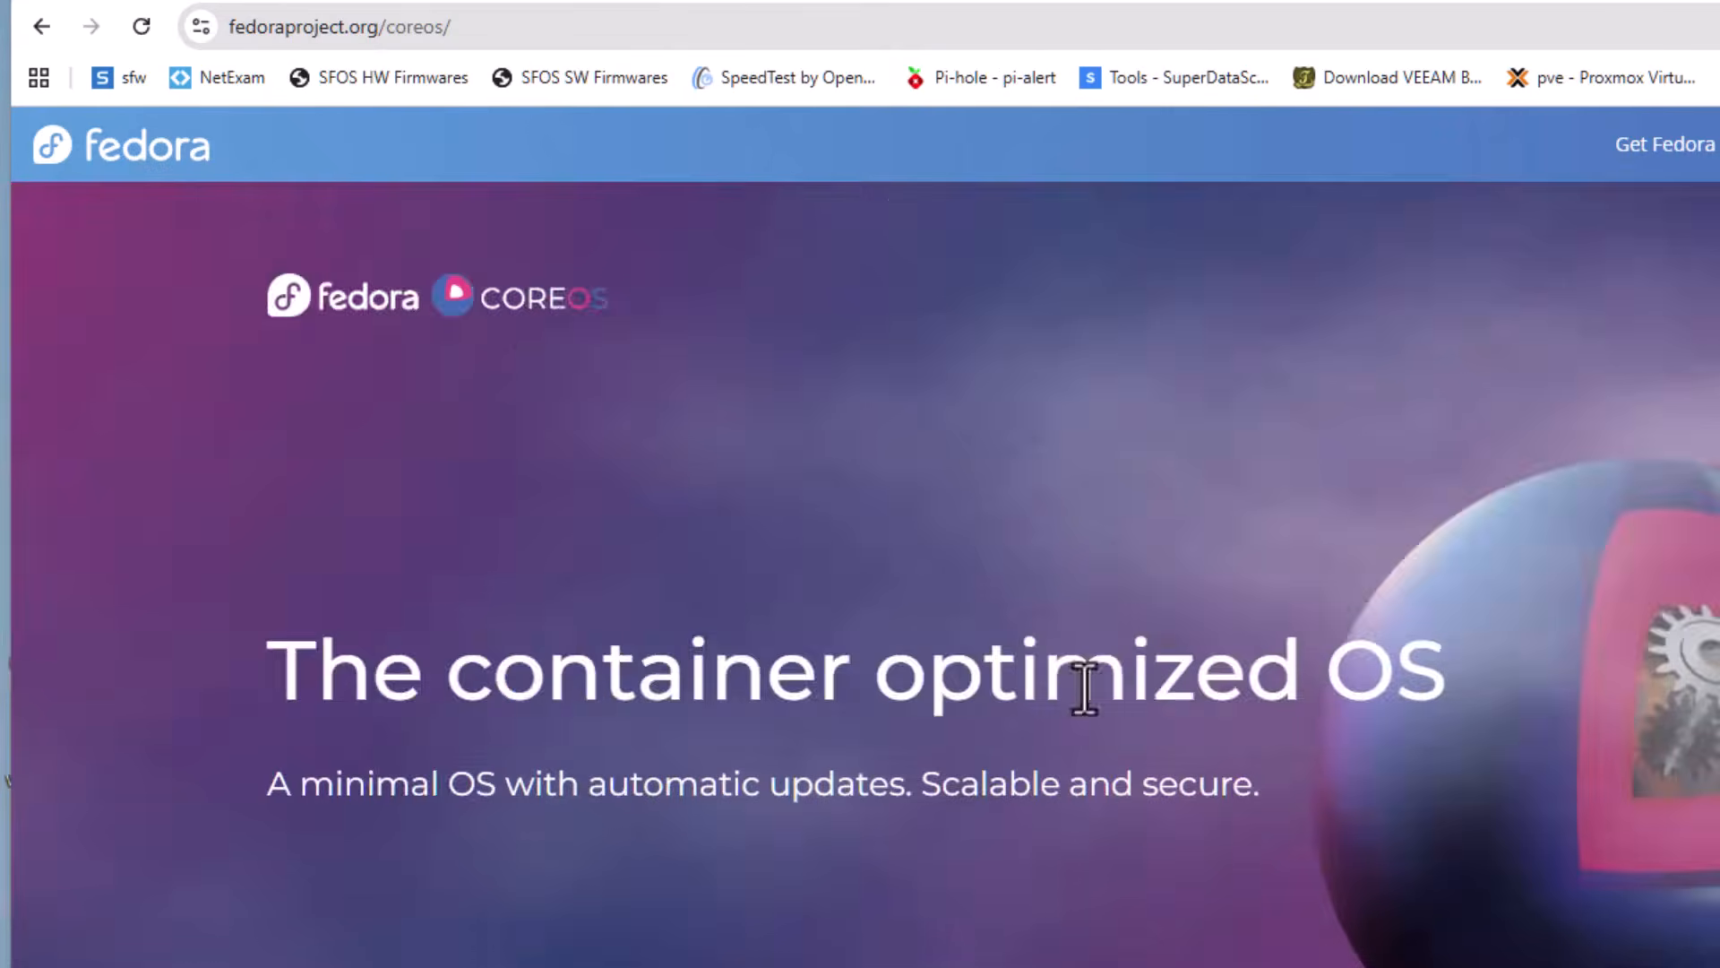
scroll(1085, 690, "down", 5)
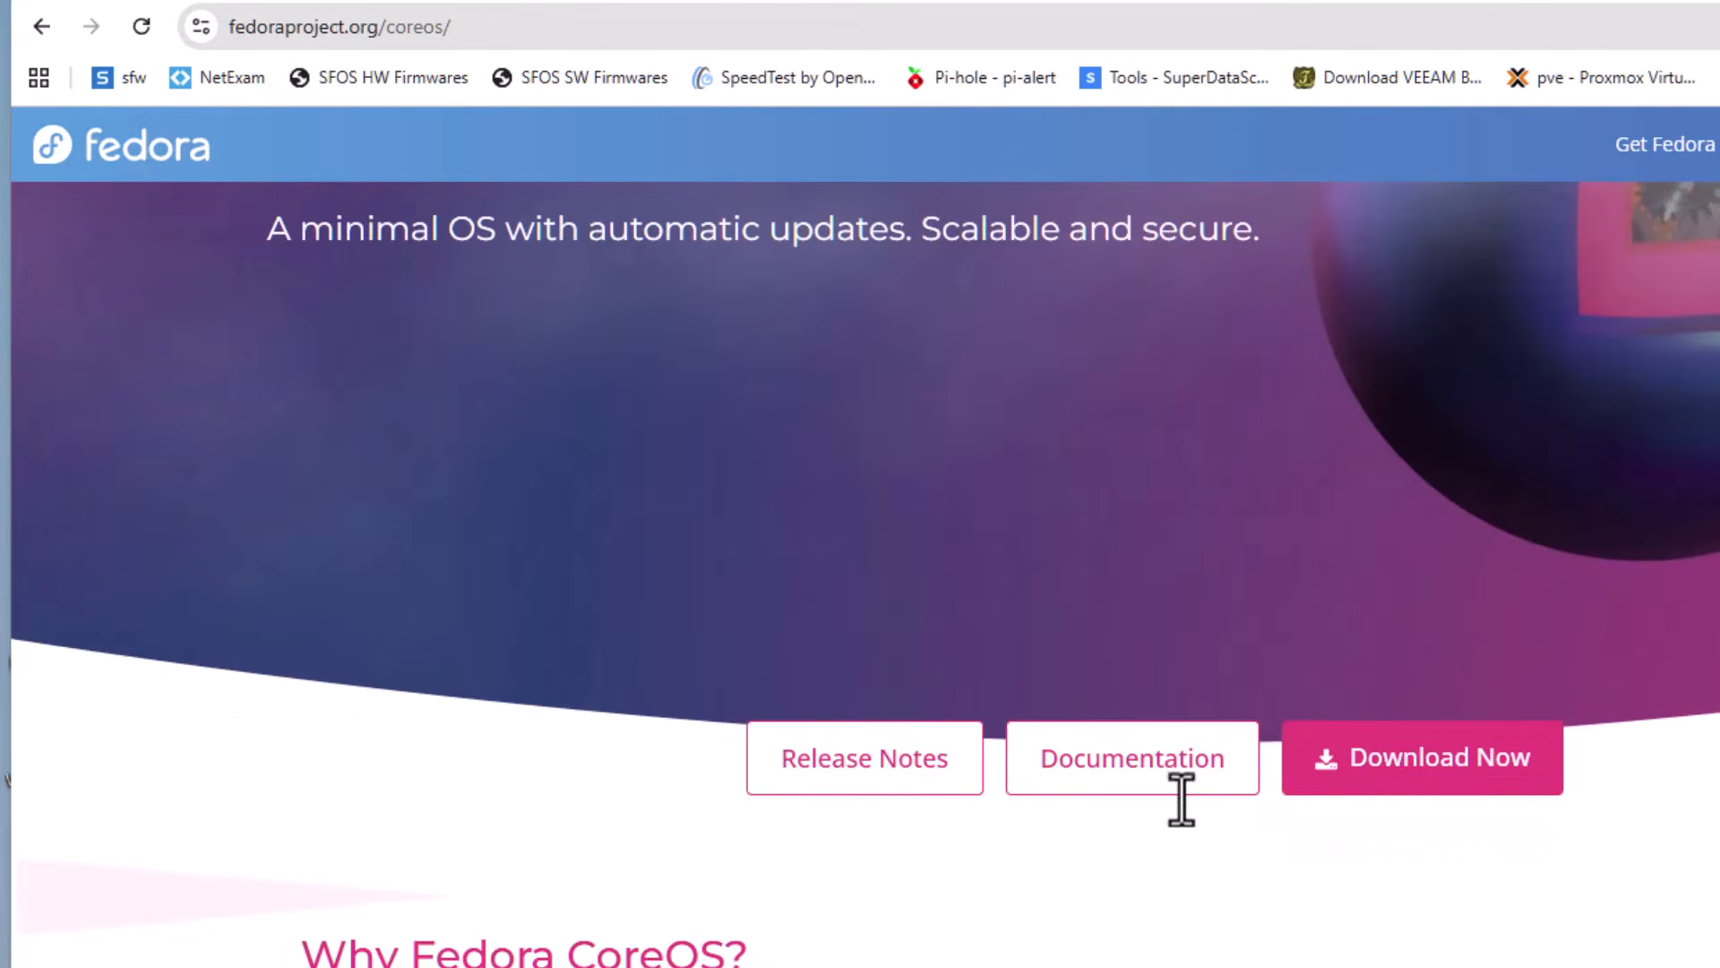
left_click(901, 764)
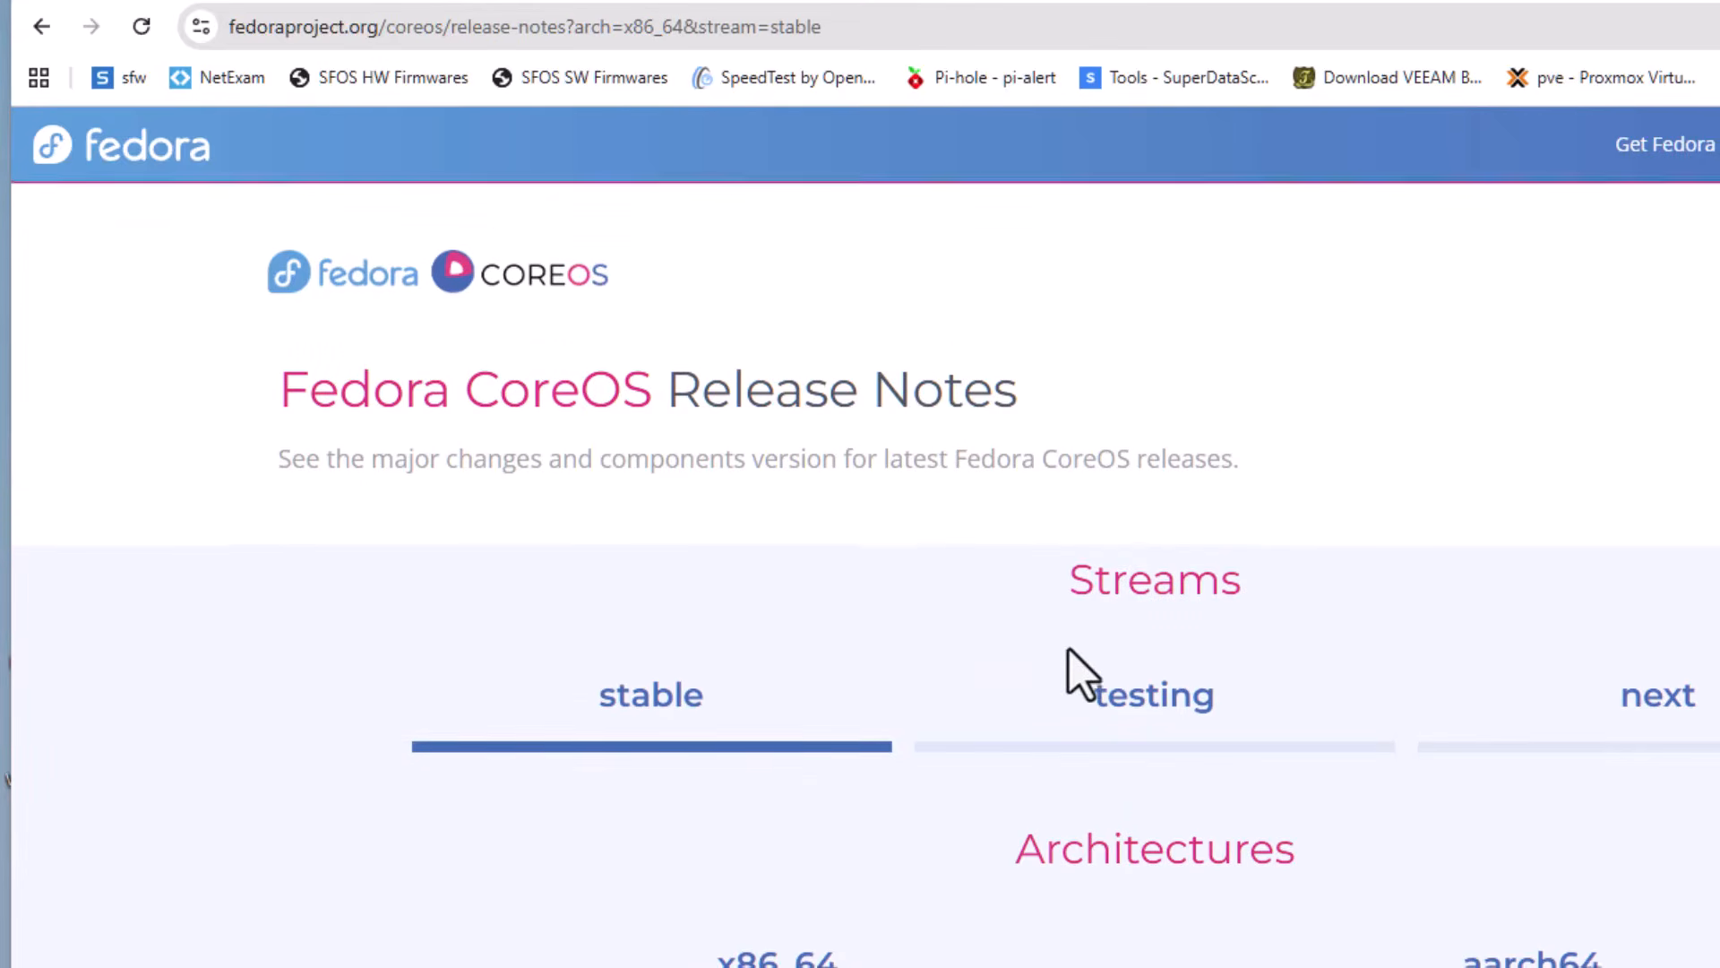
scroll(1080, 674, "down", 8)
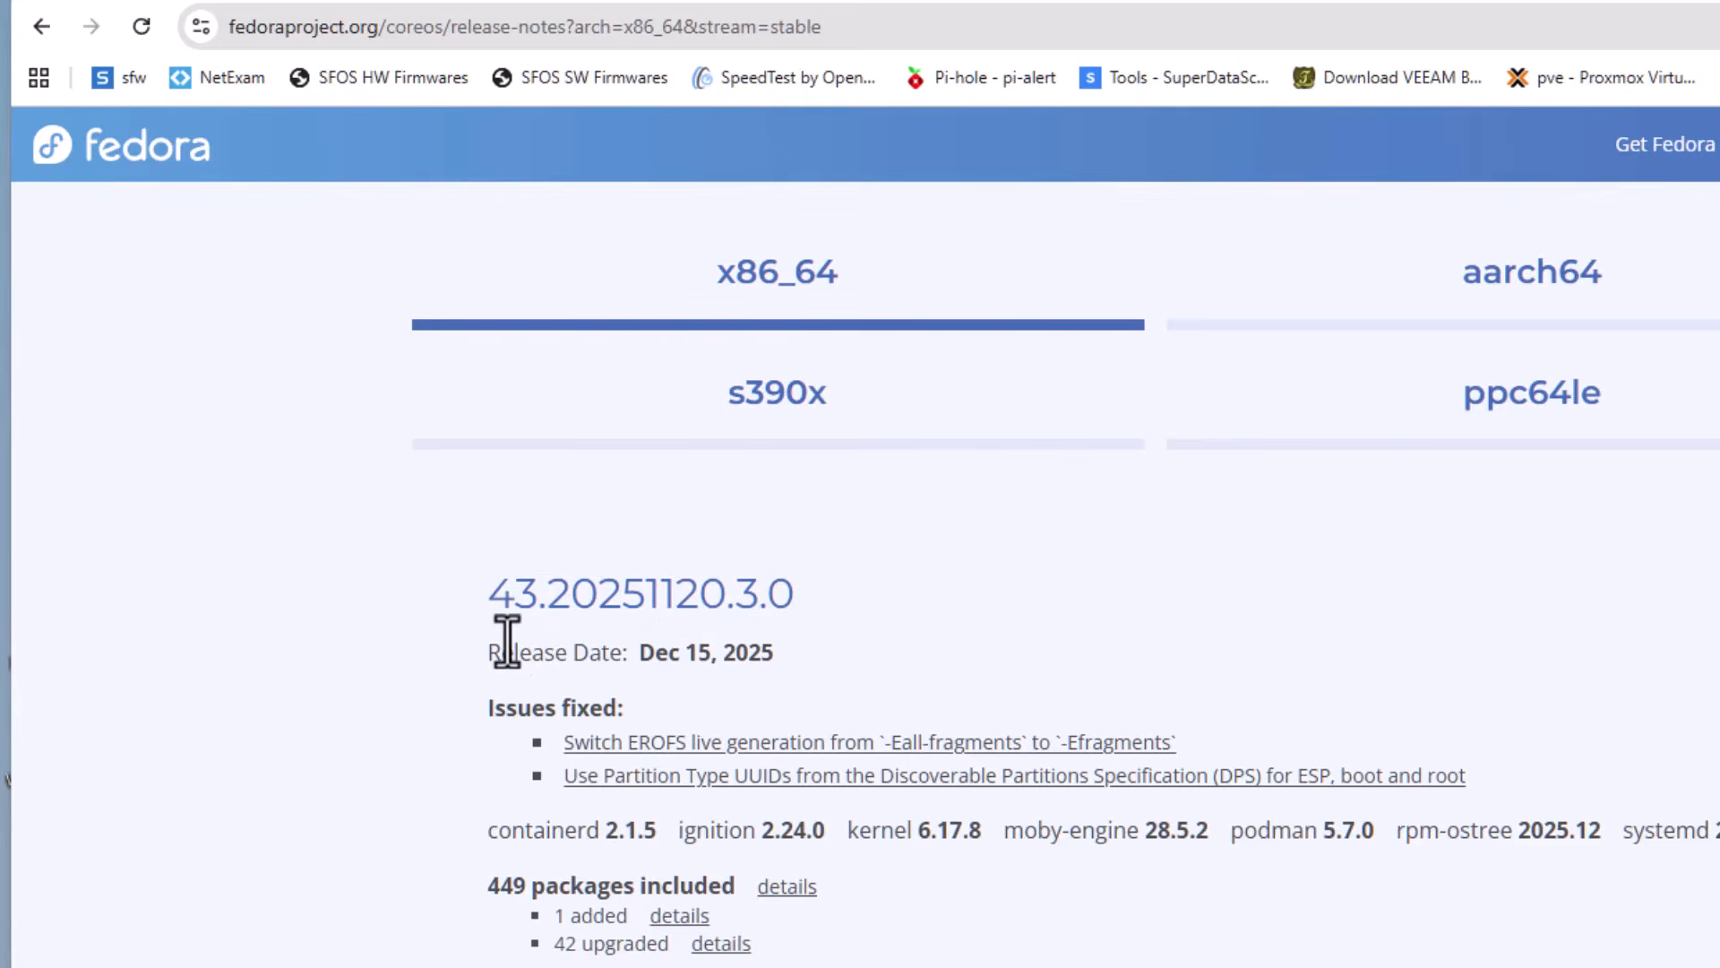
scroll(1147, 801, "down", 20)
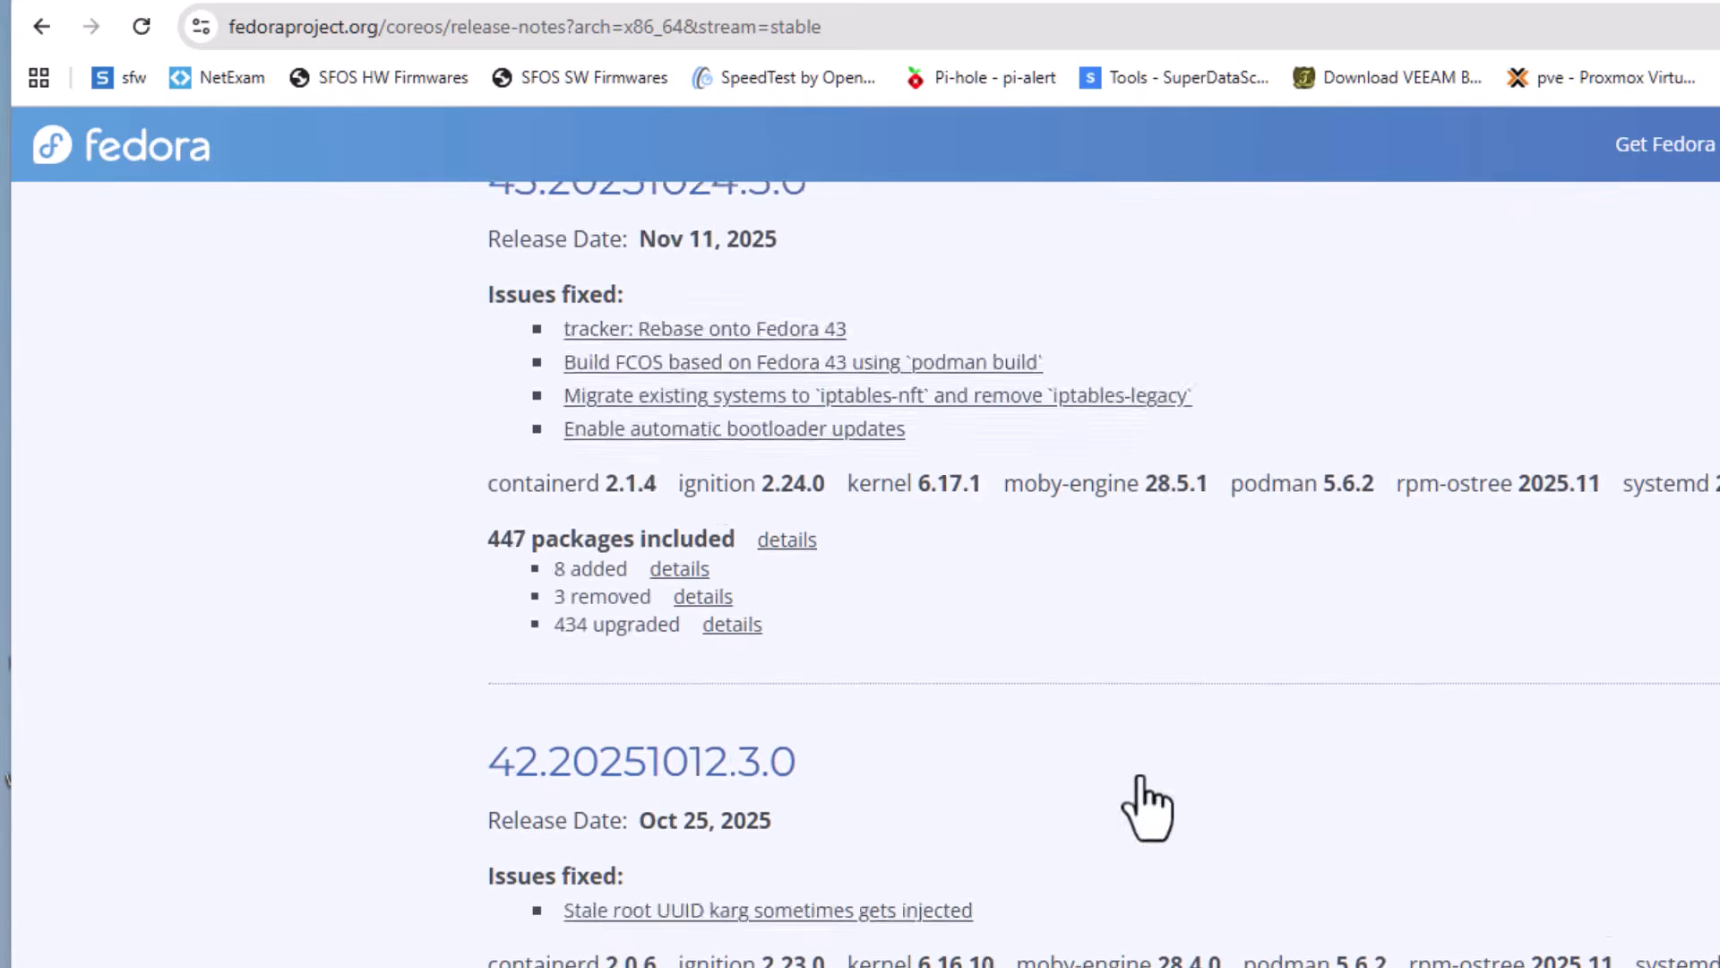
scroll(1154, 800, "down", 5)
scroll(1154, 800, "down", 14)
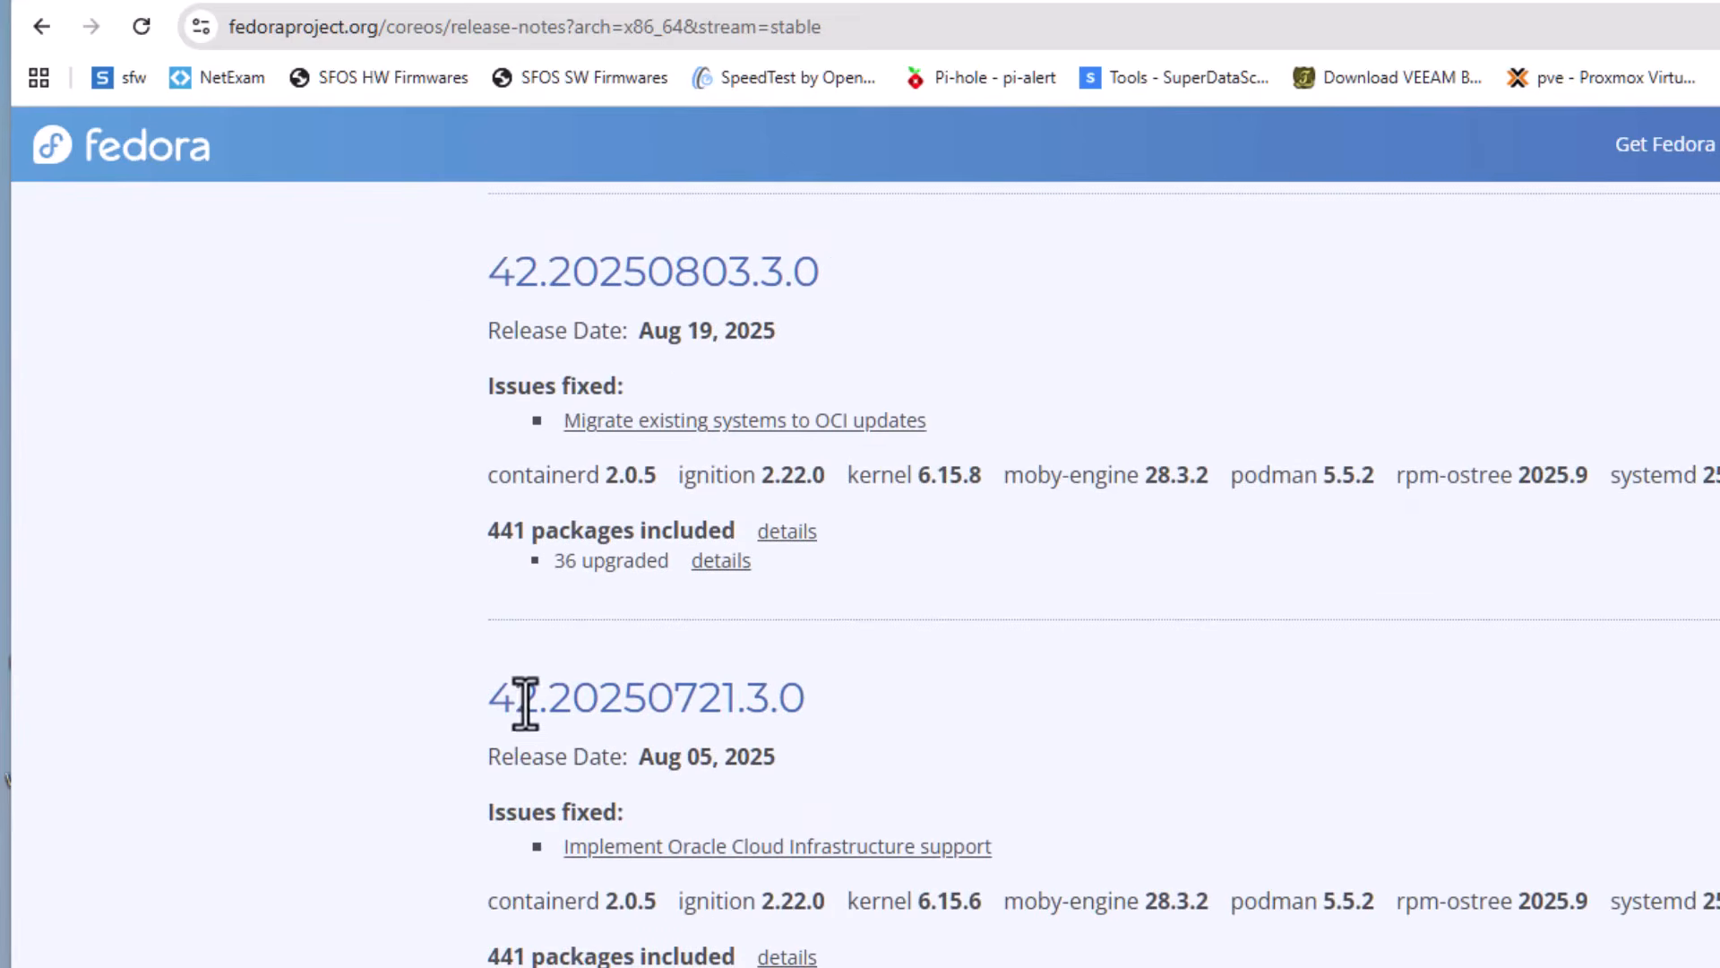
Copy the version number 42.20250623.3.1 from the Fedora CoreOS stable release notes
scroll(675, 869, "down", 6)
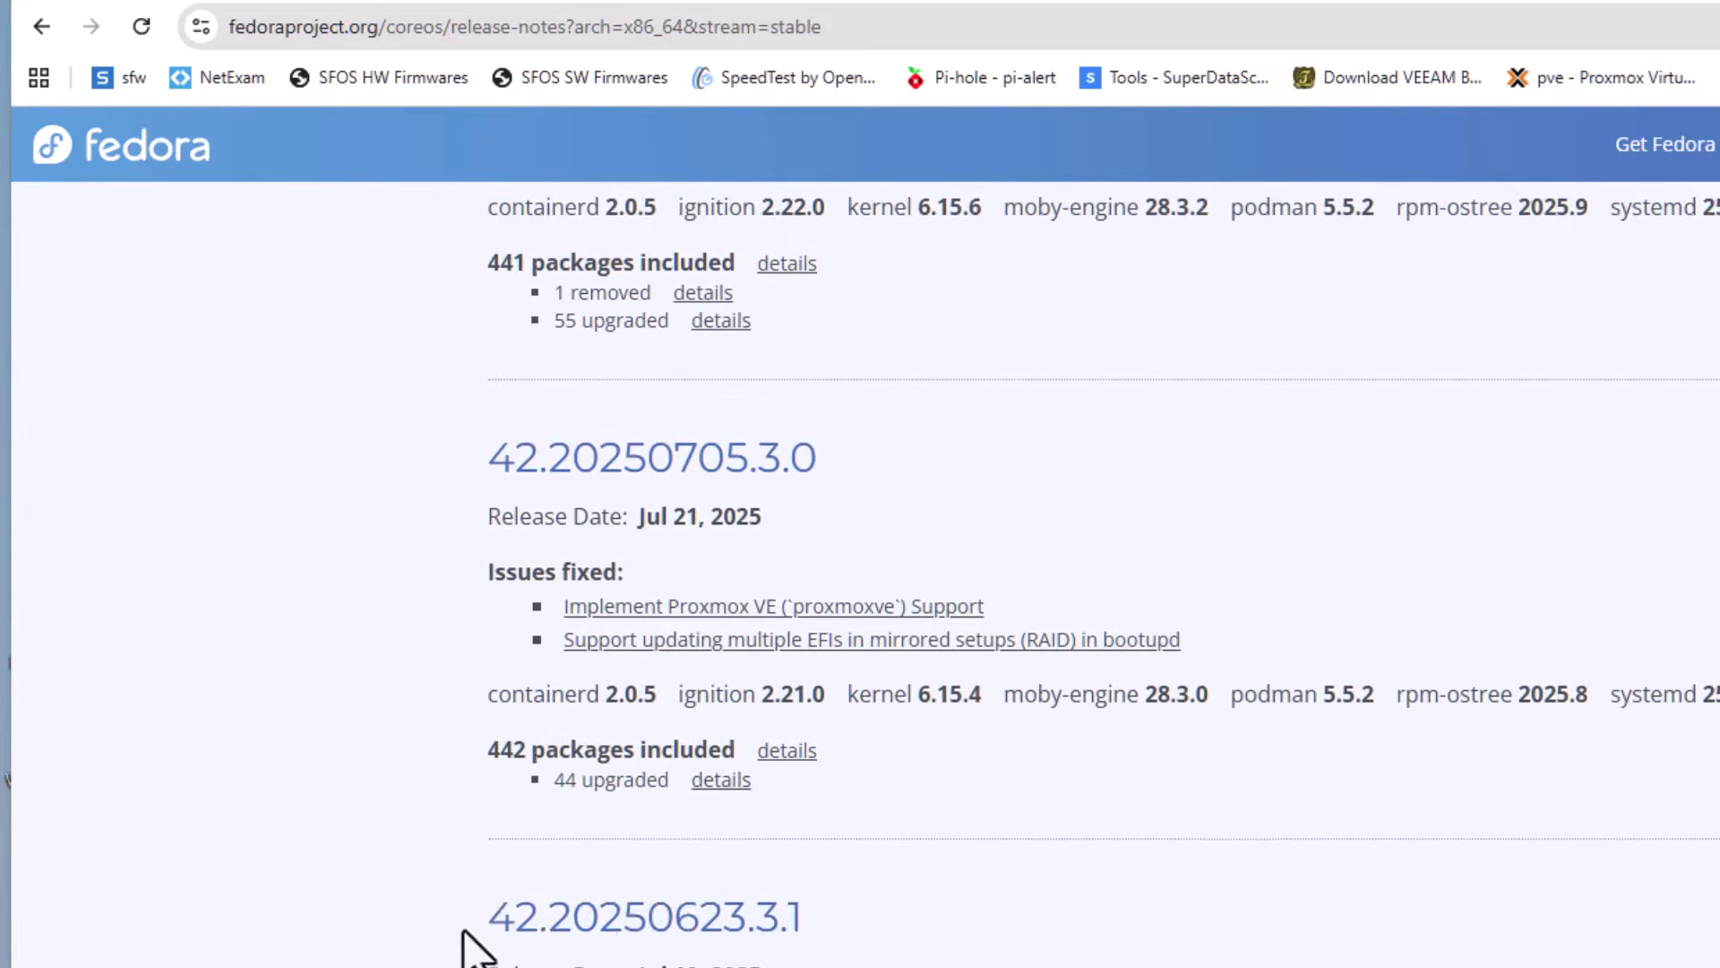
left_click_drag(453, 932, 925, 934)
right_click(736, 916)
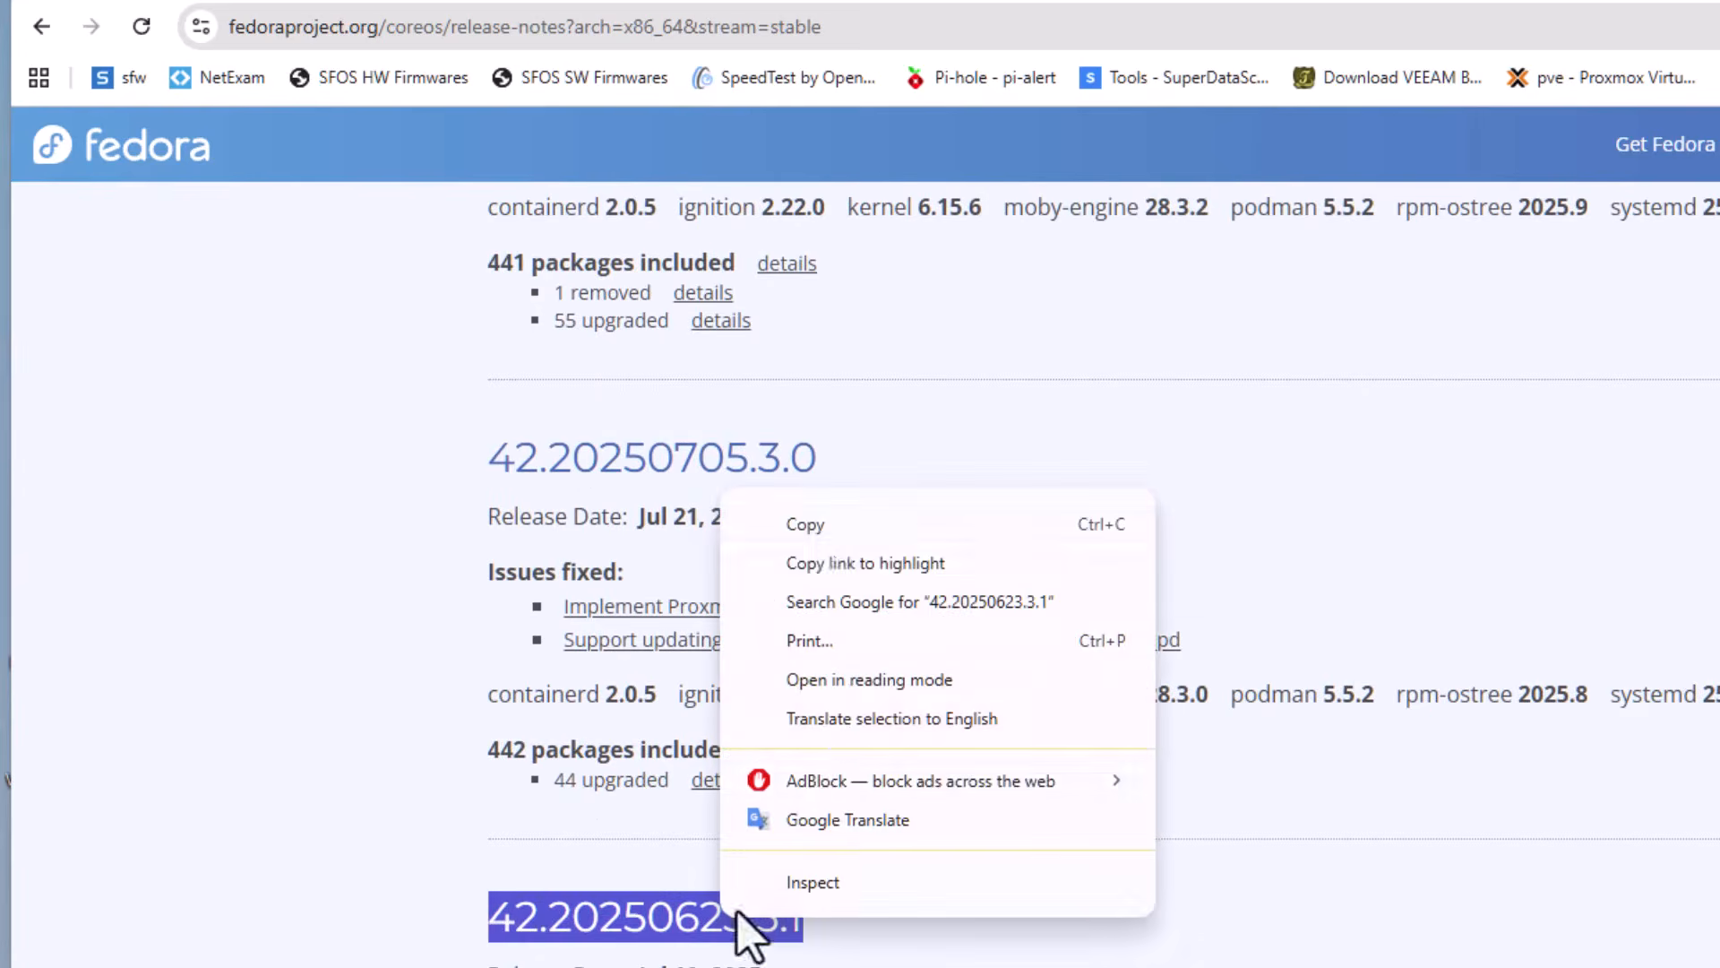
left_click(817, 528)
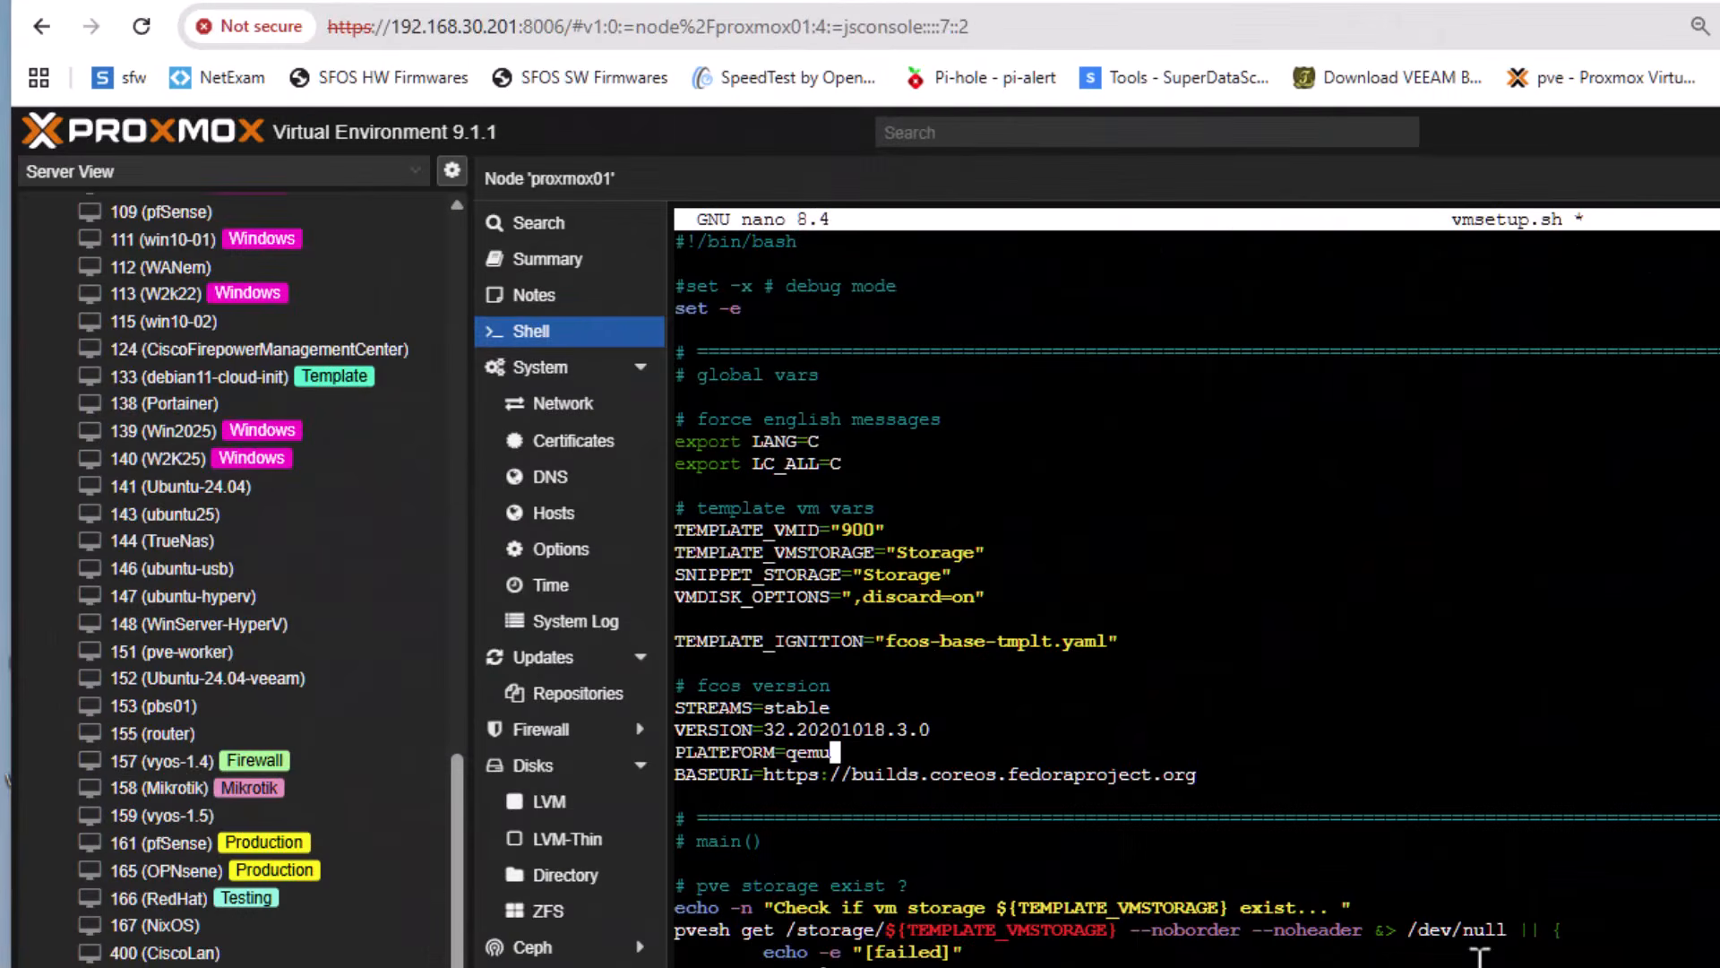
Replace the VERSION value in the script's fcos version settings with 42.20250623.3.1
key("Up")
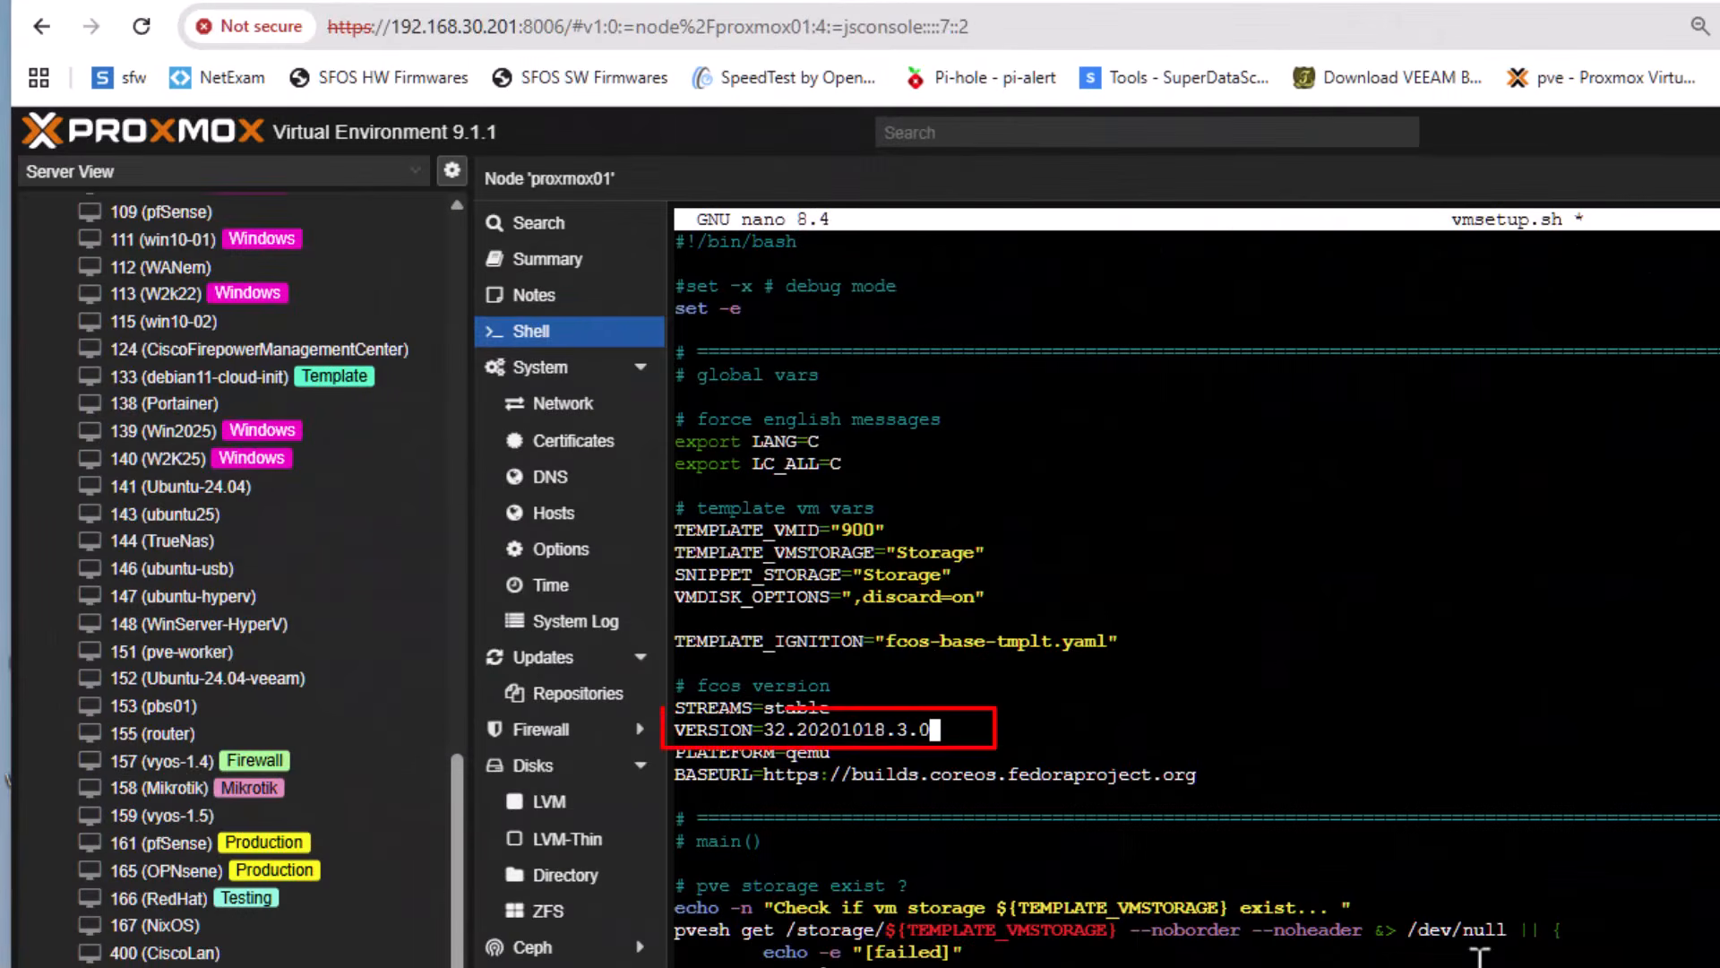
key("BackSpace")
key("BackSpace")
key("BackSpace")
key("BackSpace")
key("BackSpace")
key("BackSpace")
key("BackSpace")
key("BackSpace")
key("BackSpace")
key("BackSpace")
key("BackSpace")
key("BackSpace")
key("BackSpace")
key("BackSpace")
key("BackSpace")
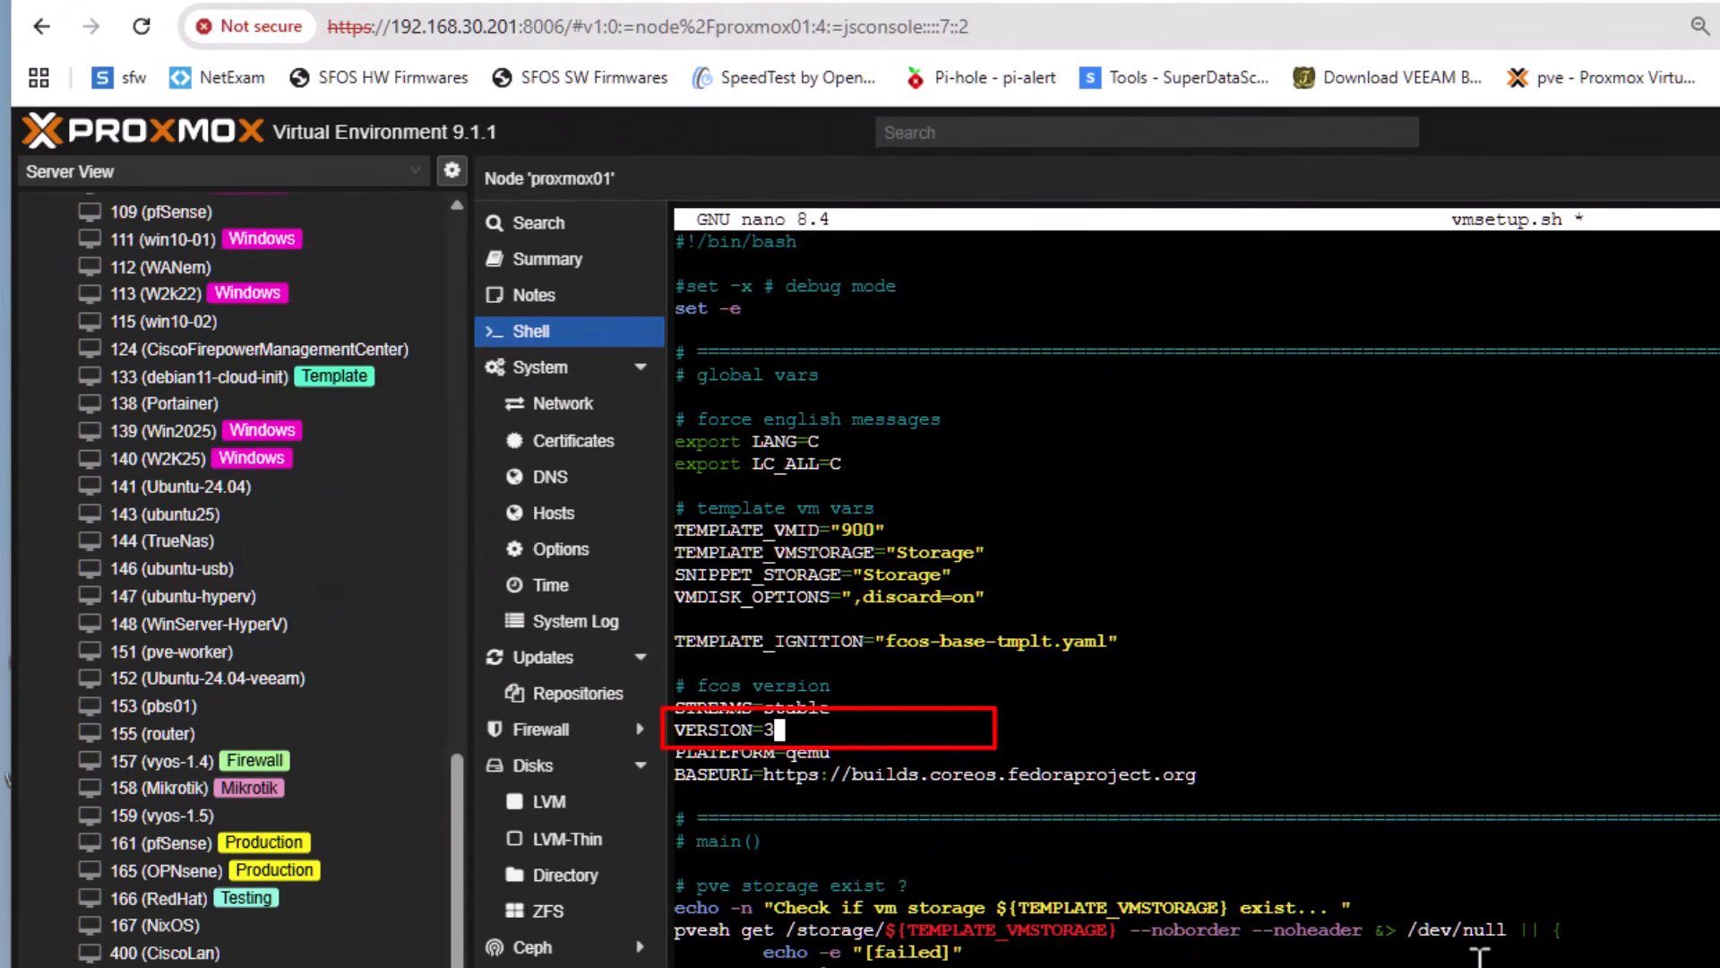
right_click(979, 733)
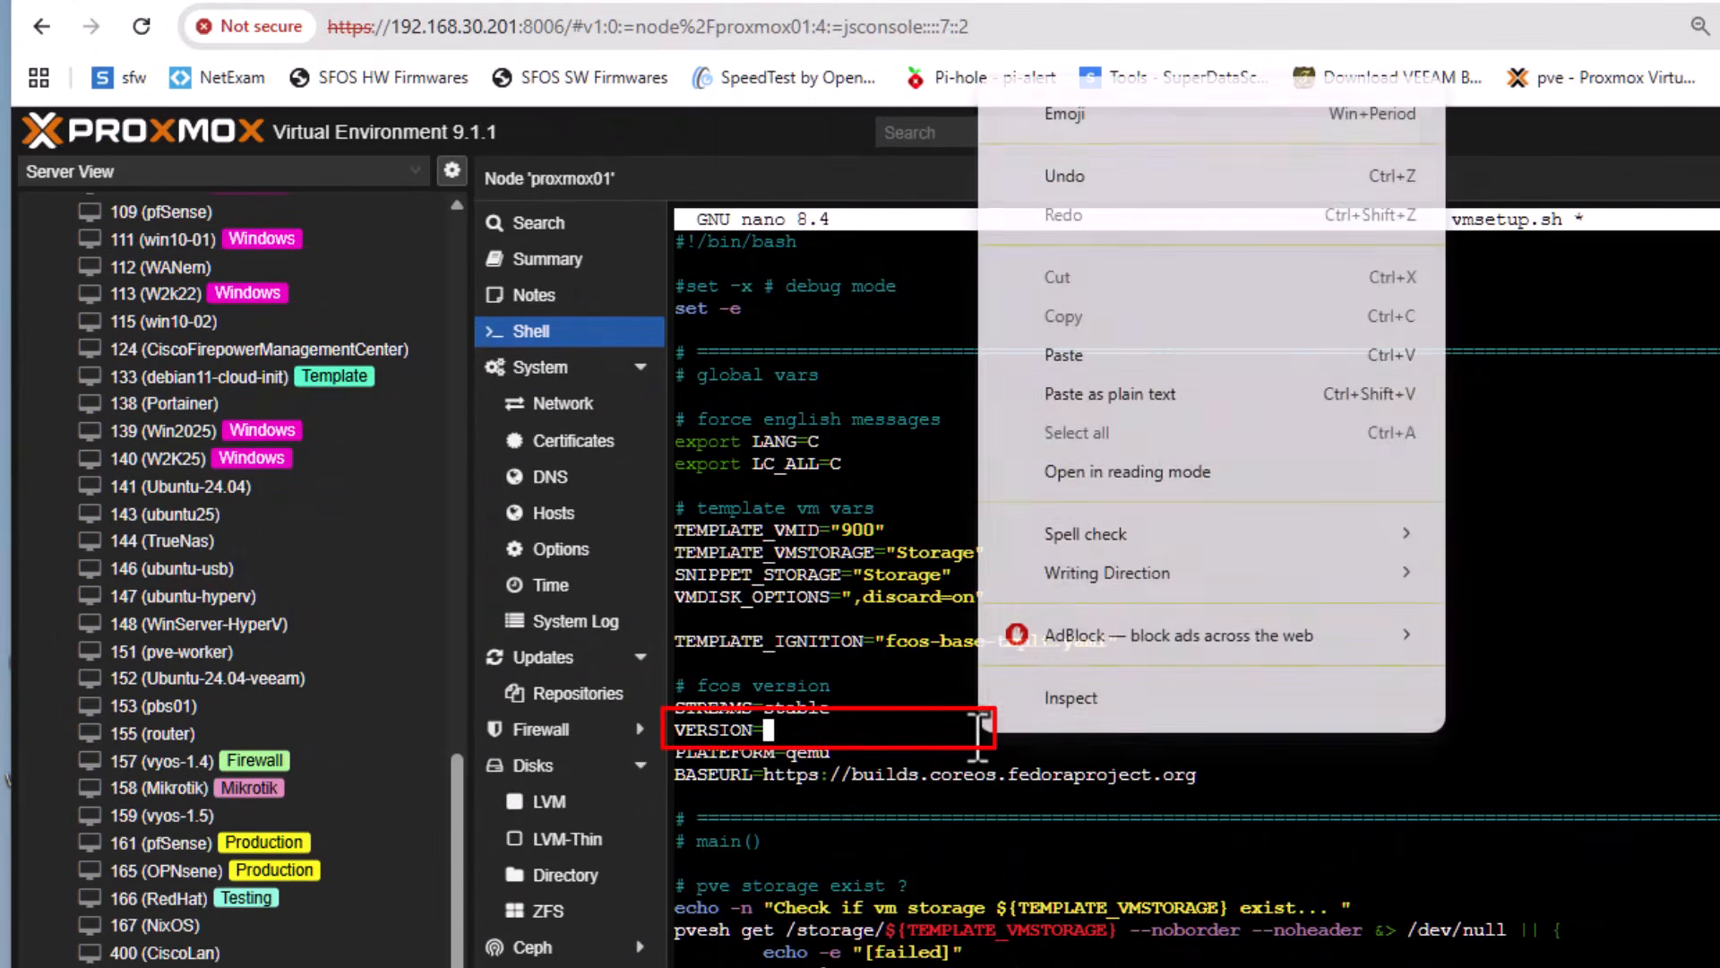
left_click(1111, 355)
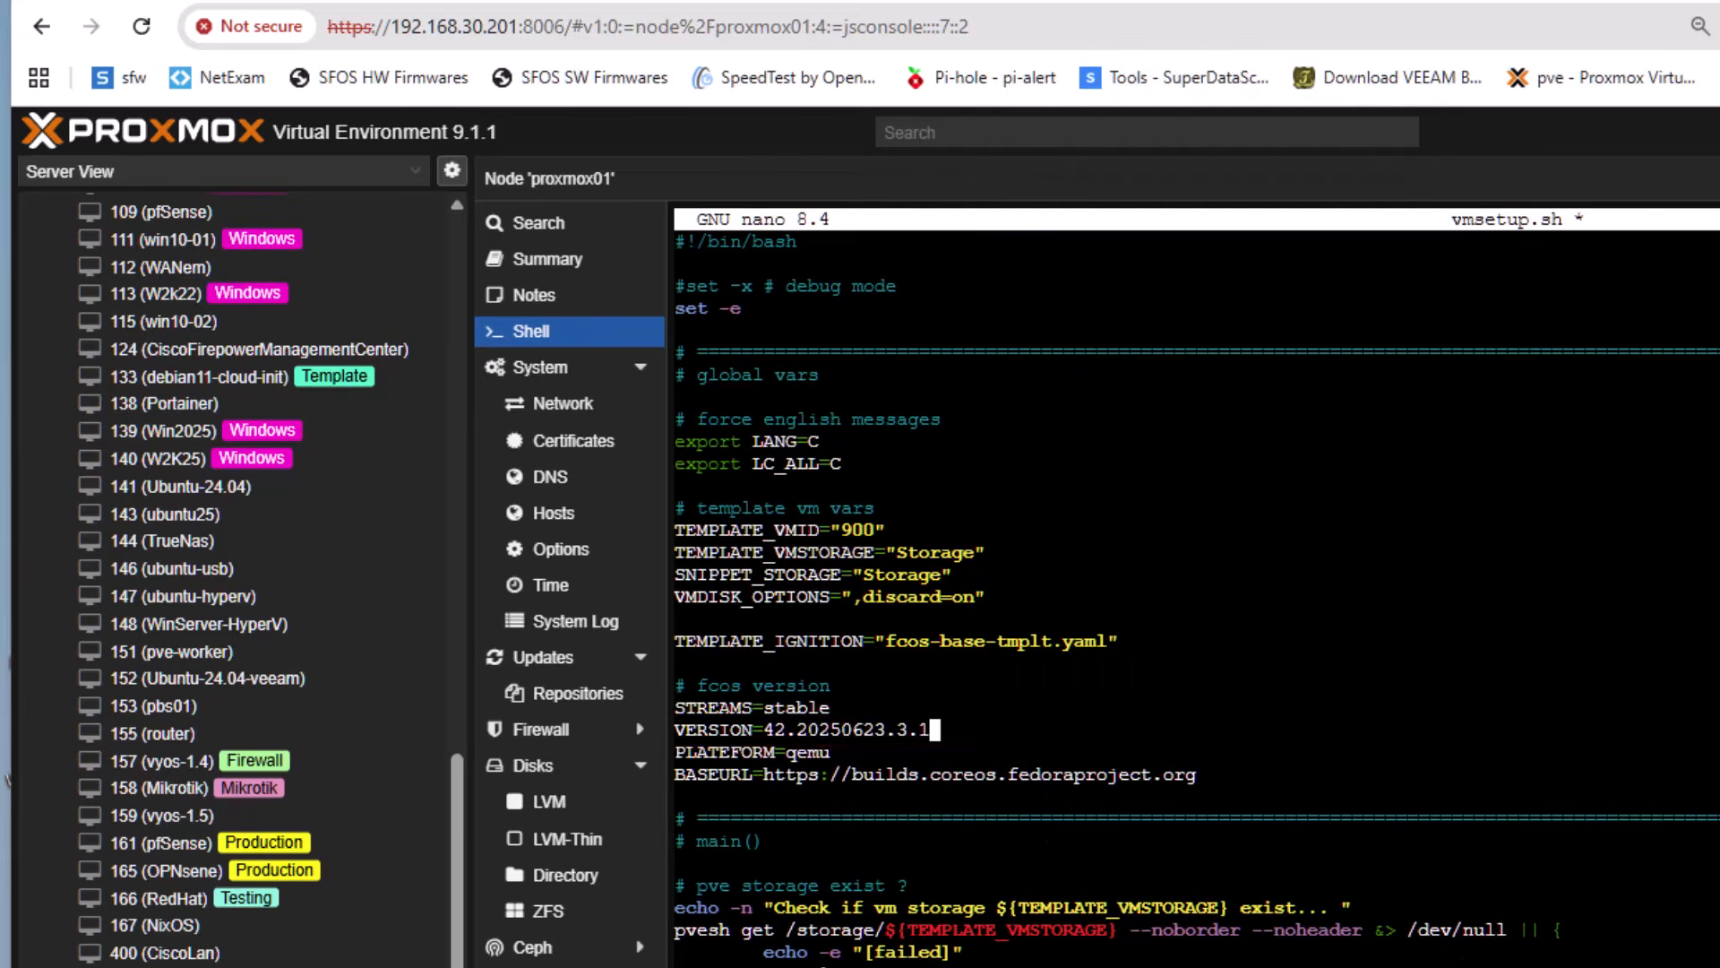
Review the rest of the settings, save the changes to vmsetup.sh under the same name and exit nano
key("Down")
key("Down")
key("Down")
key("Down")
key("Down")
key("Down")
key("Down")
key("Down")
key("Down")
key("Down")
key("Down")
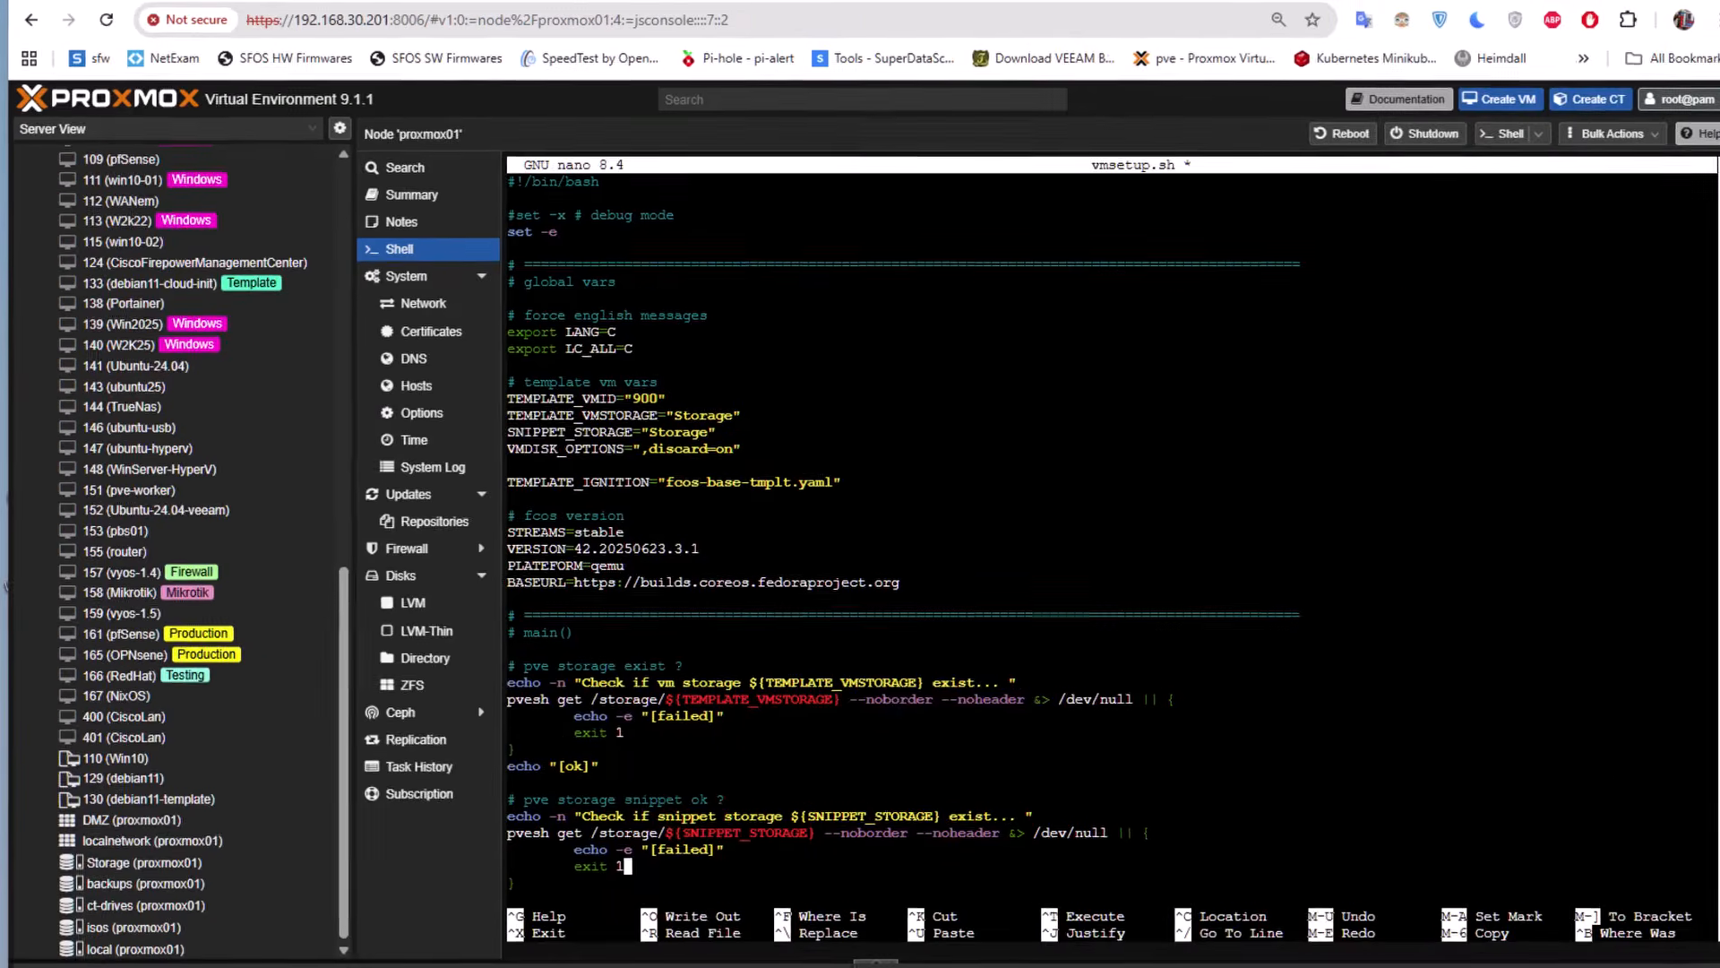
key("ctrl+x")
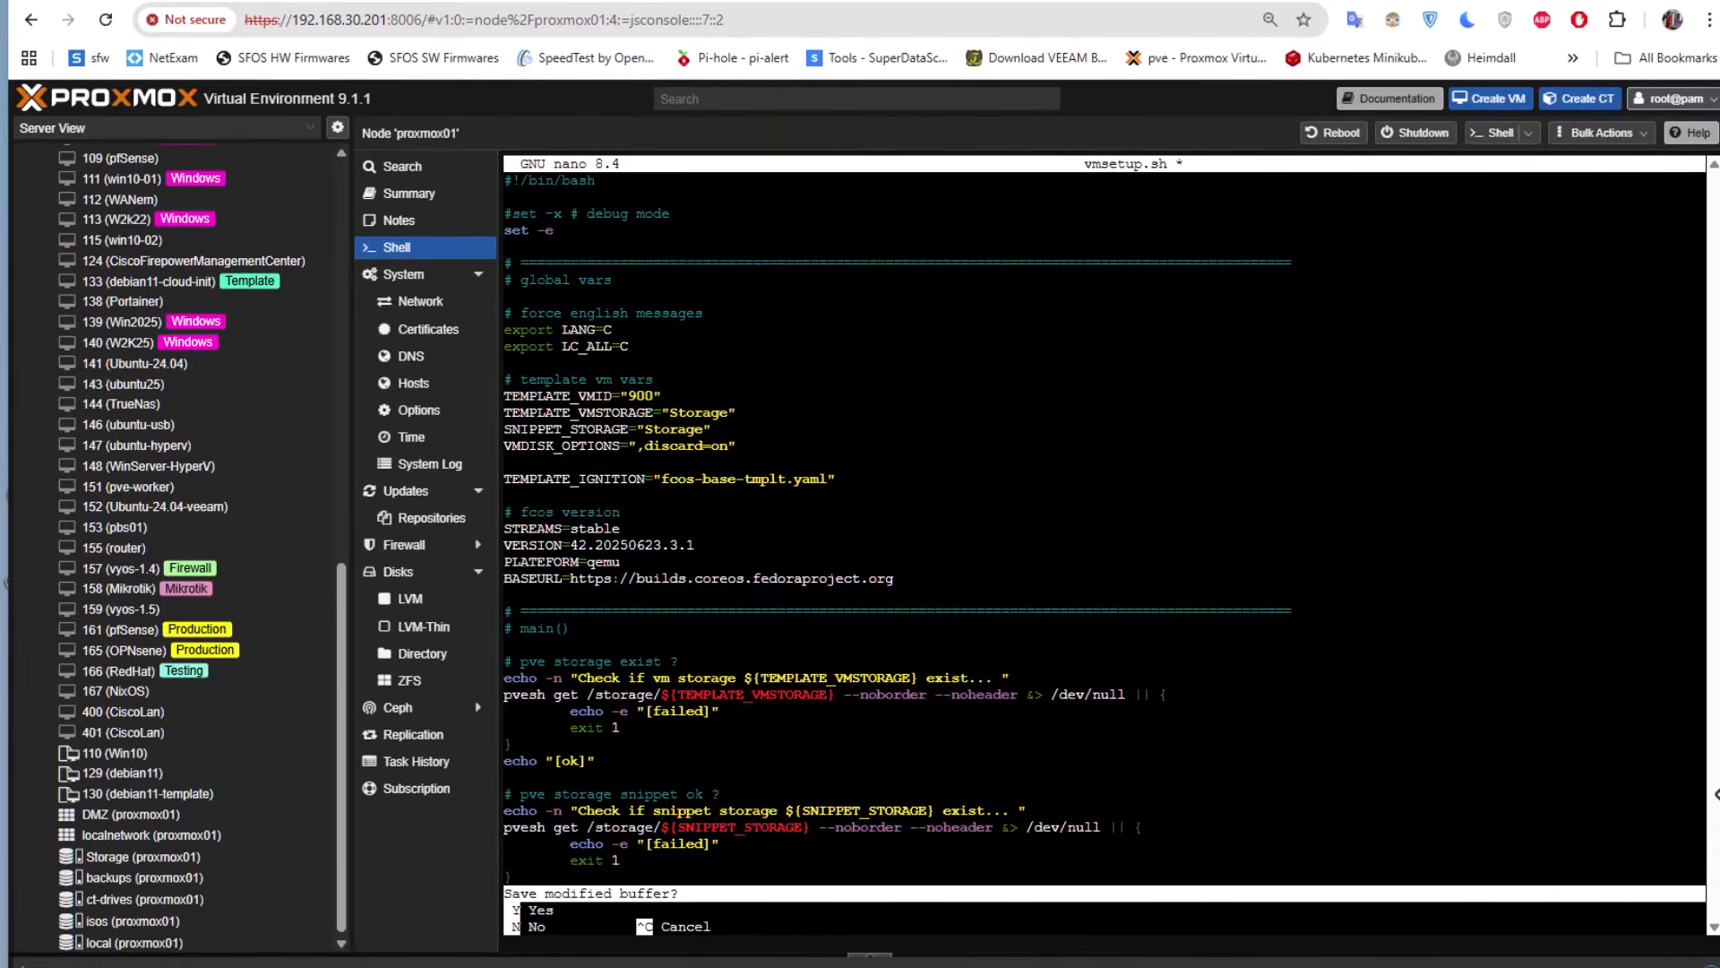
key("y")
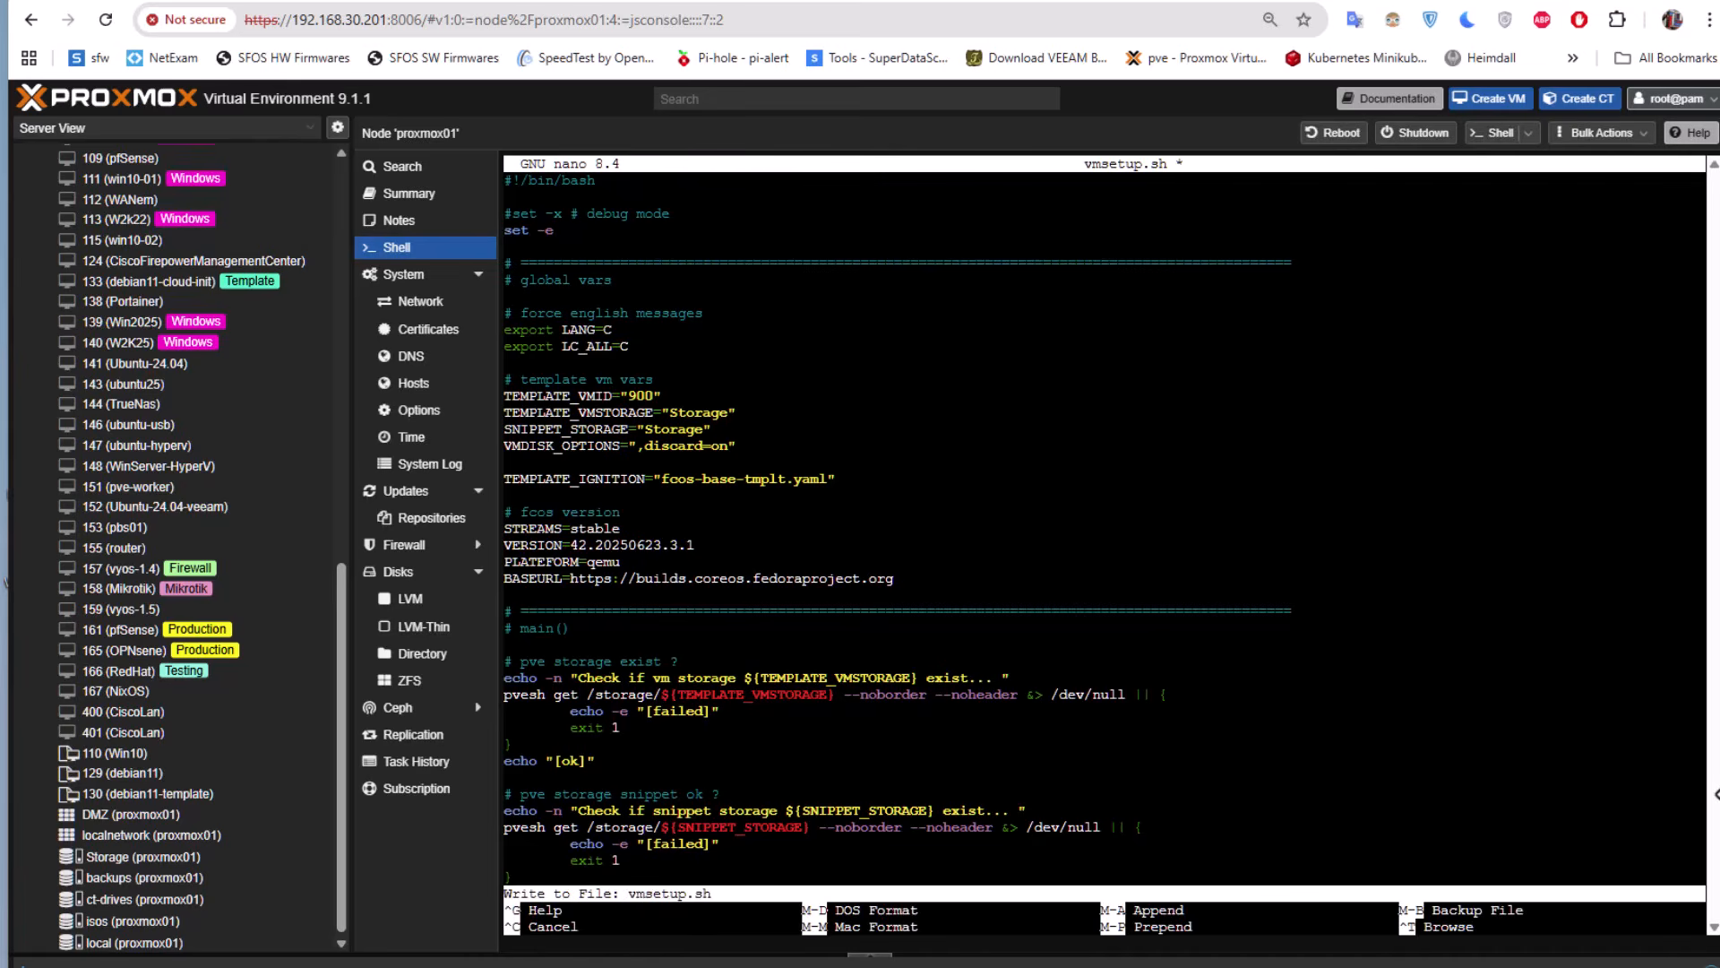
key("Return")
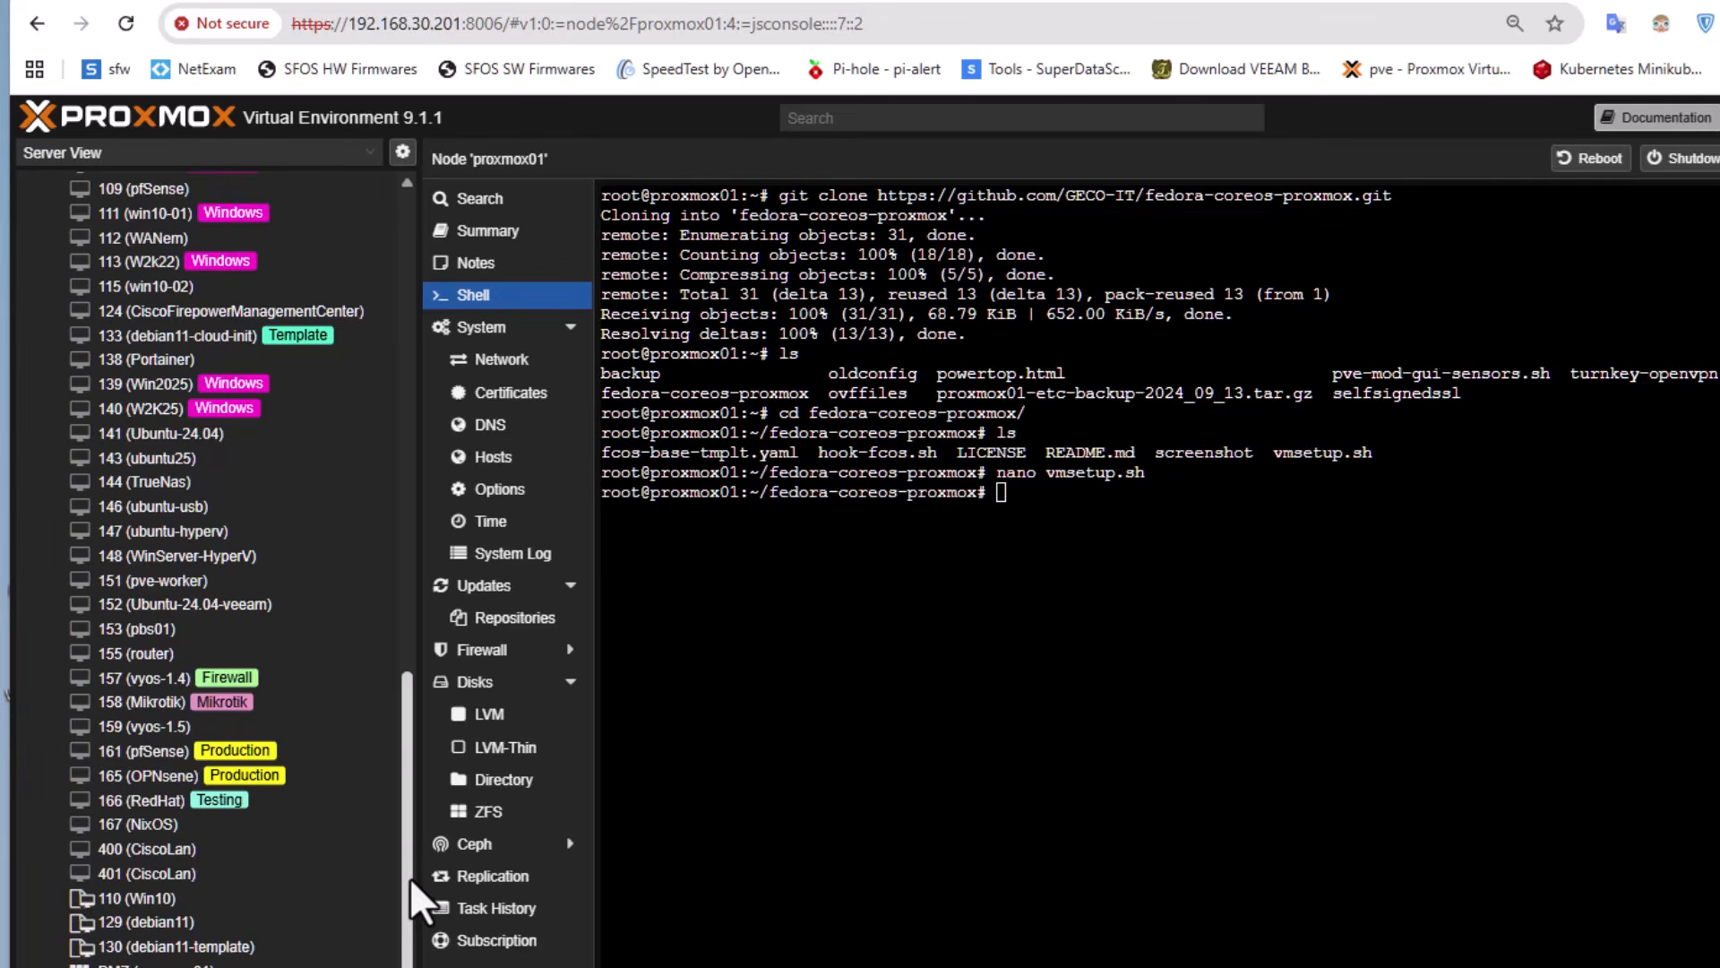
Toggle the Snippets content type of the directory storage "Storage" in the datacenter's storage settings
left_click_drag(412, 900, 399, 349)
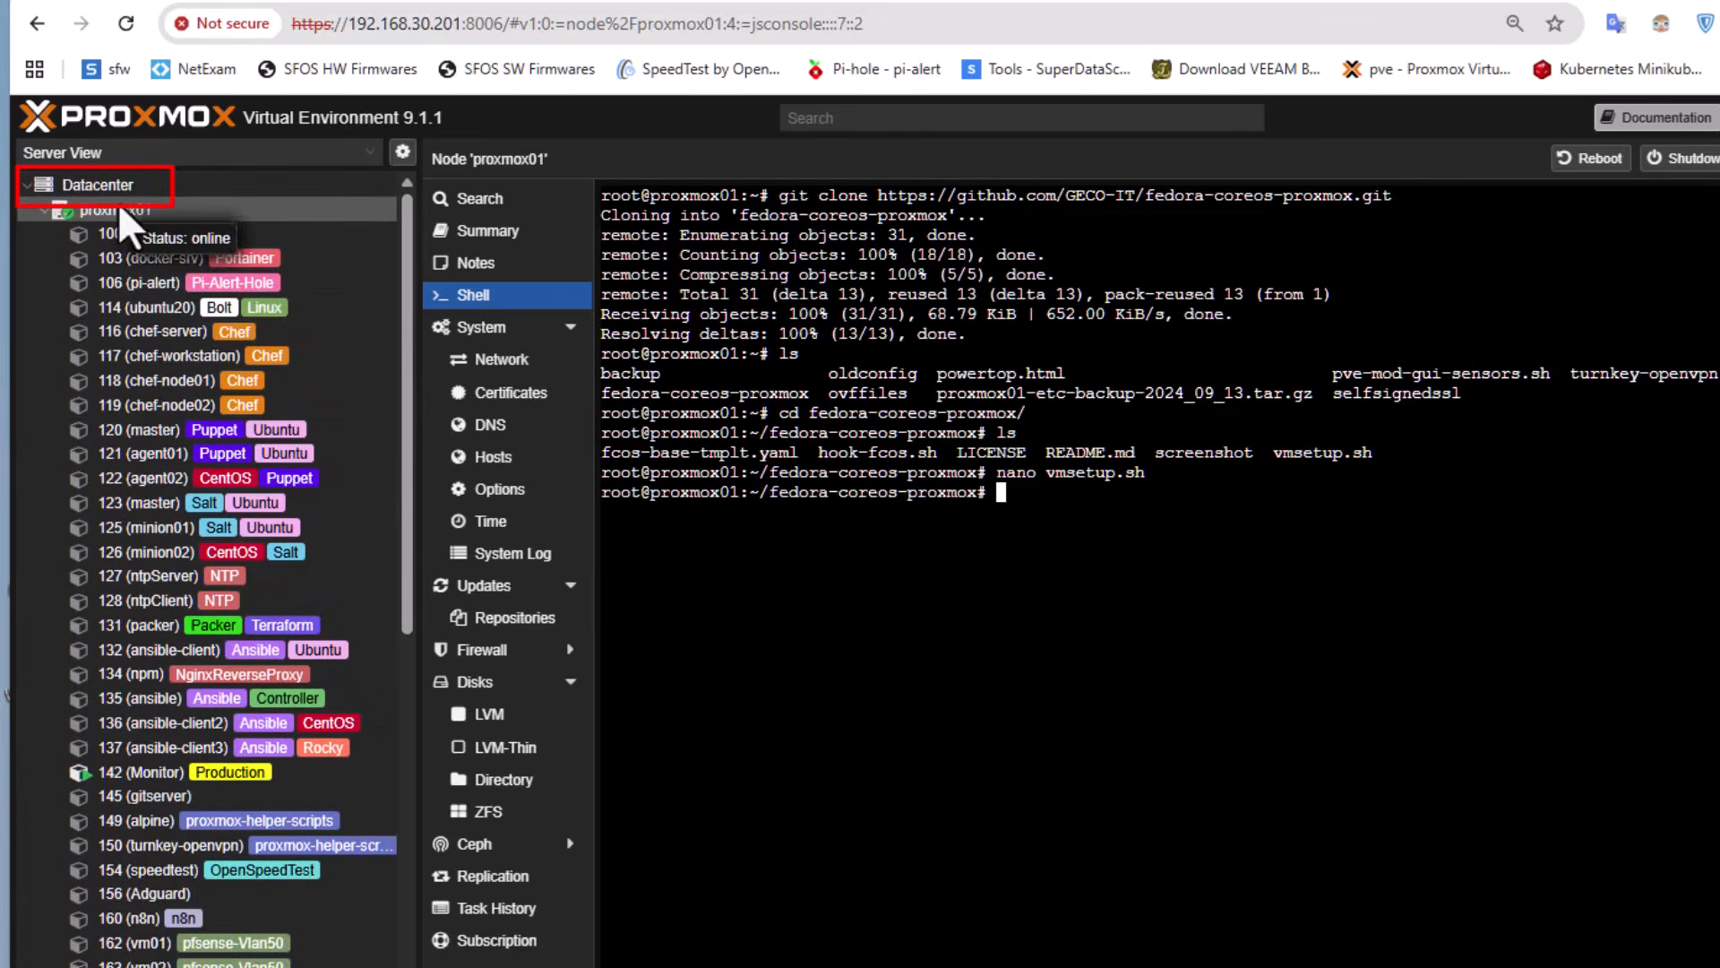
left_click(99, 188)
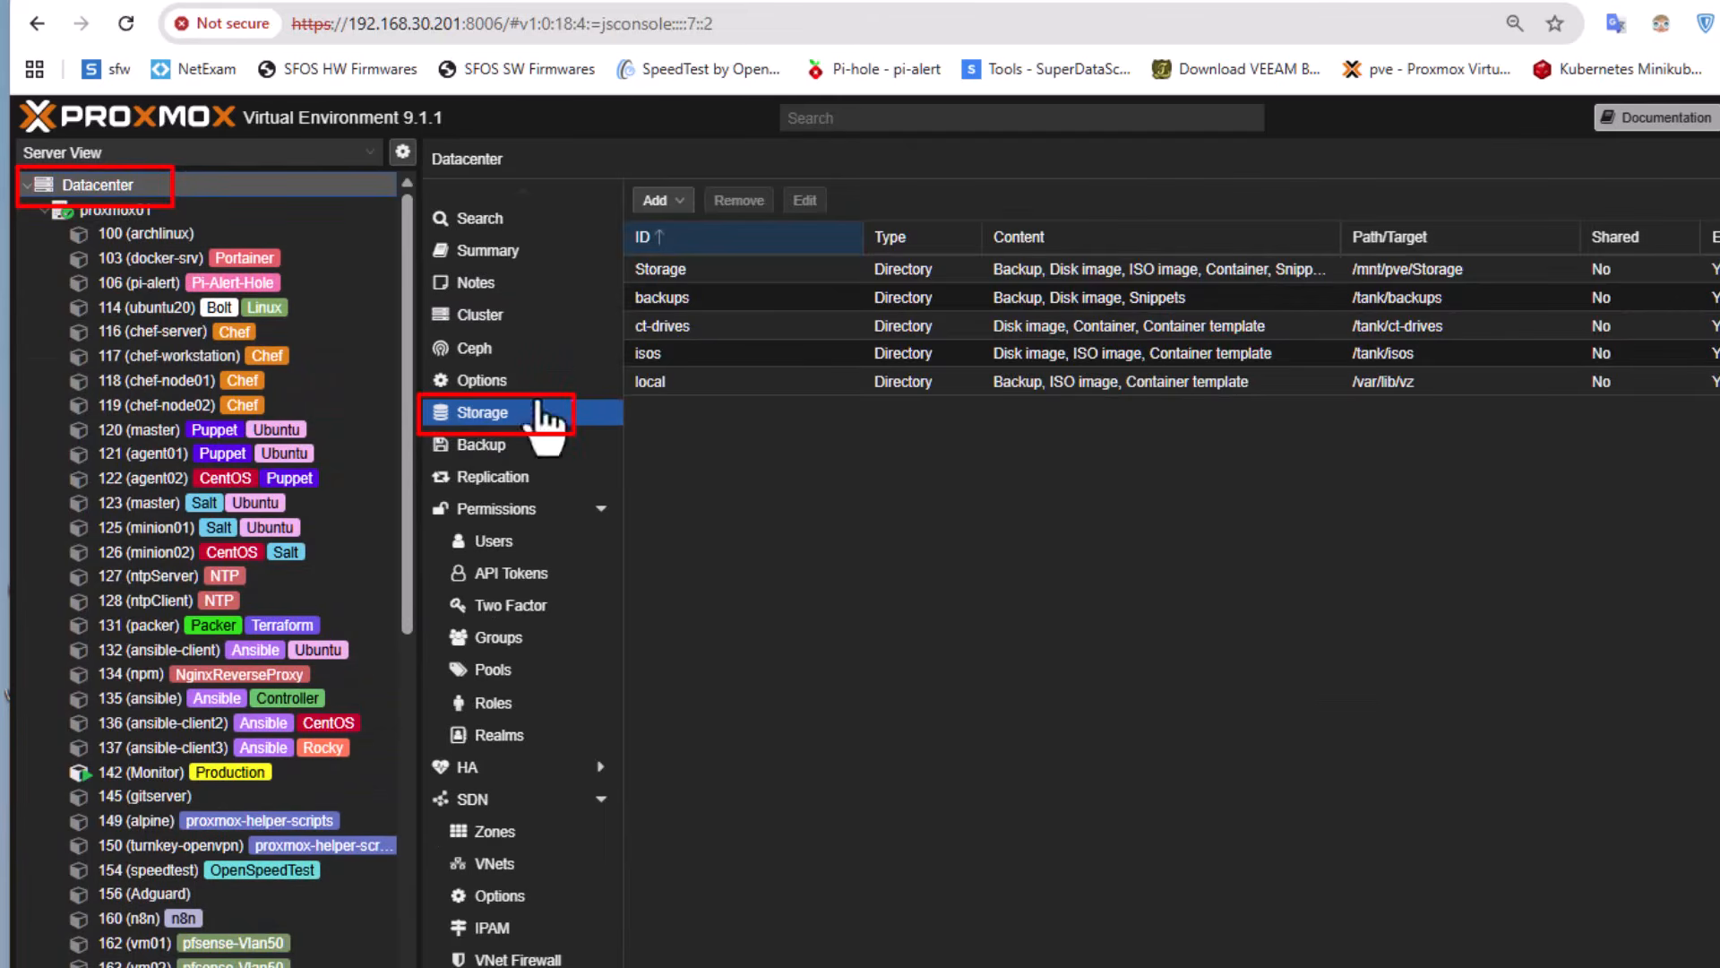
left_click(710, 268)
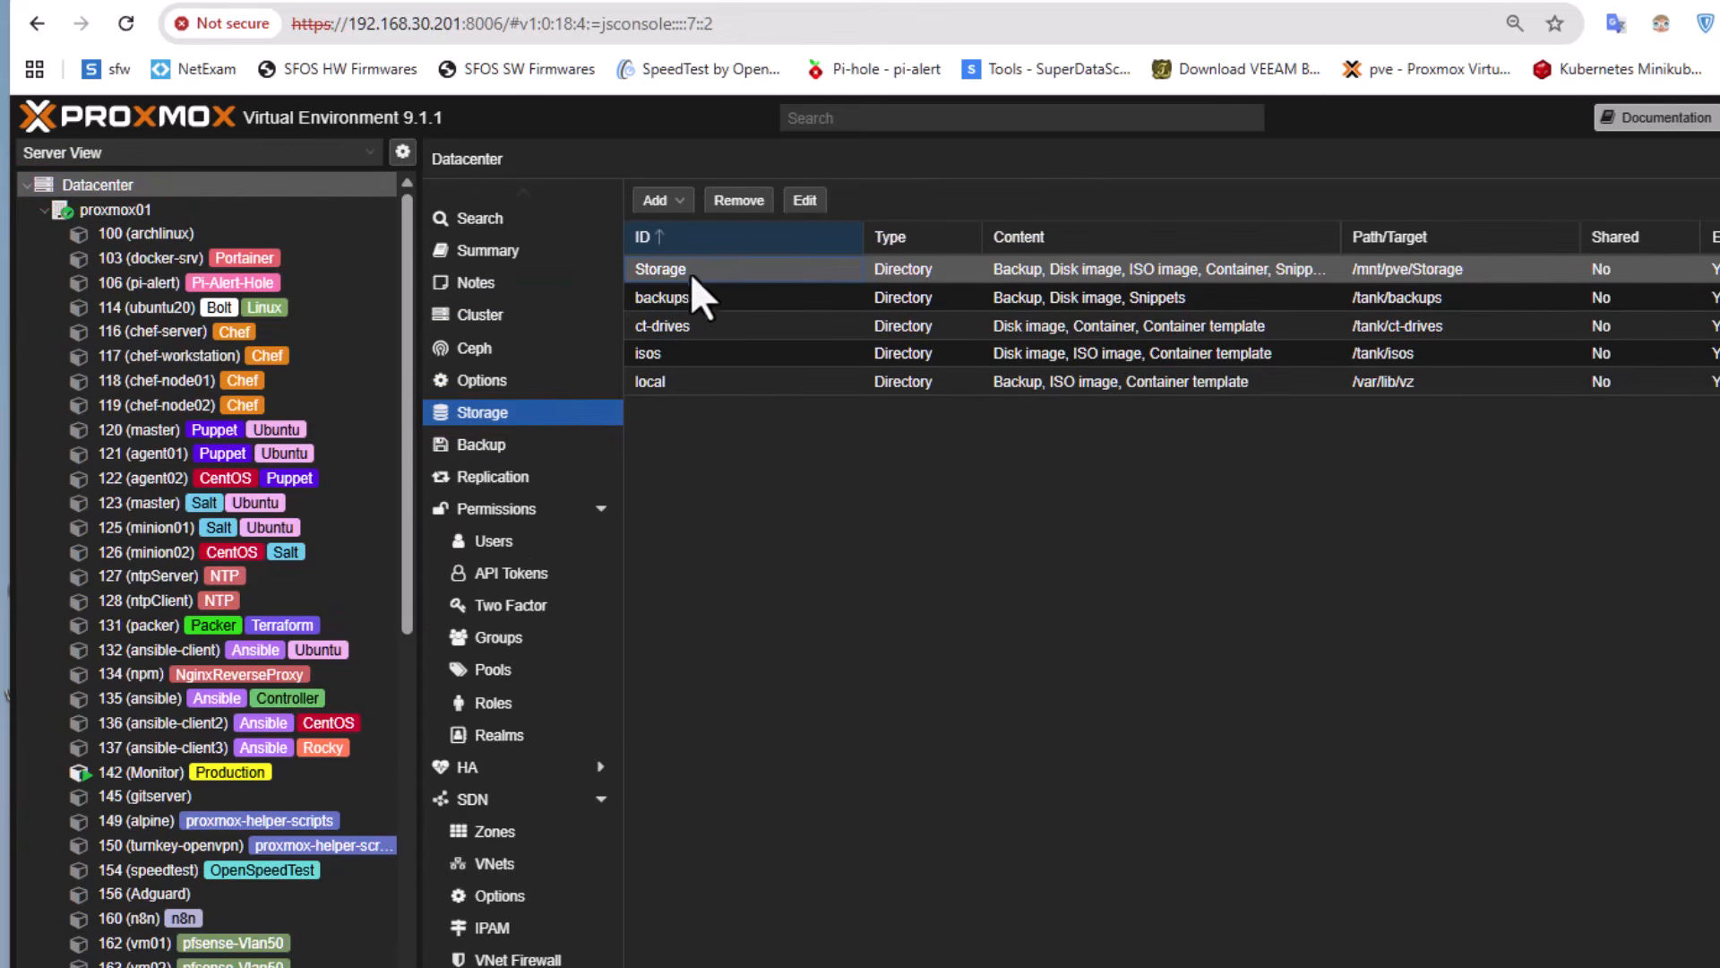
left_click(804, 202)
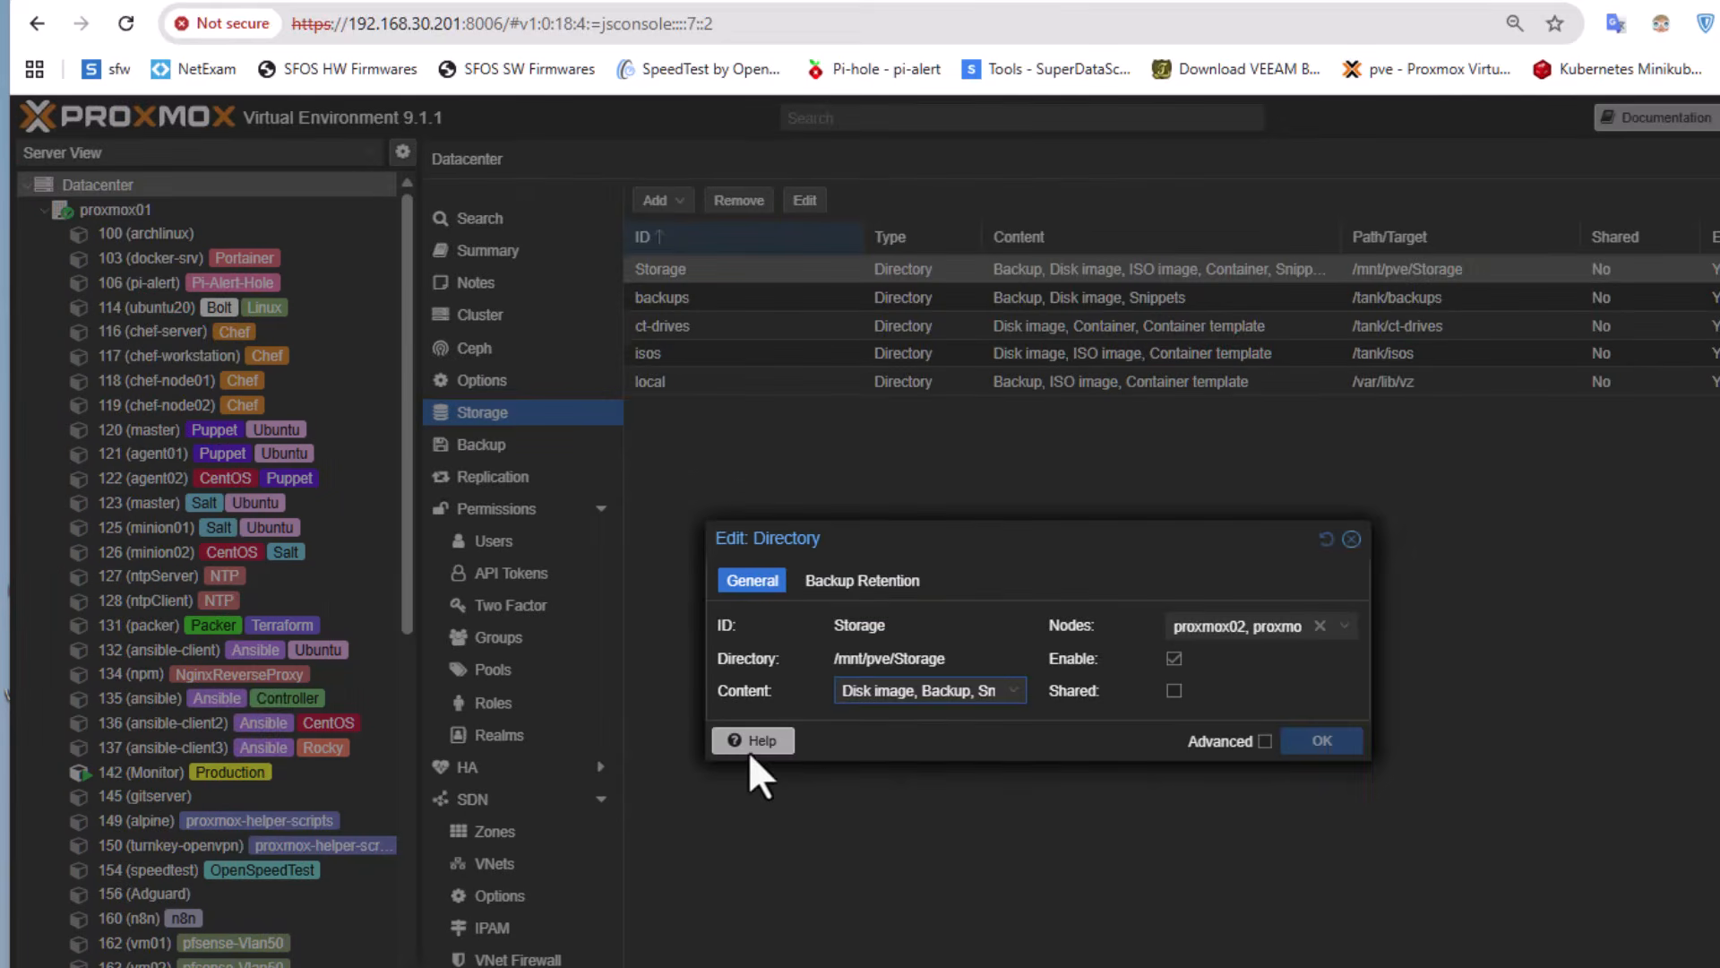
left_click(1015, 697)
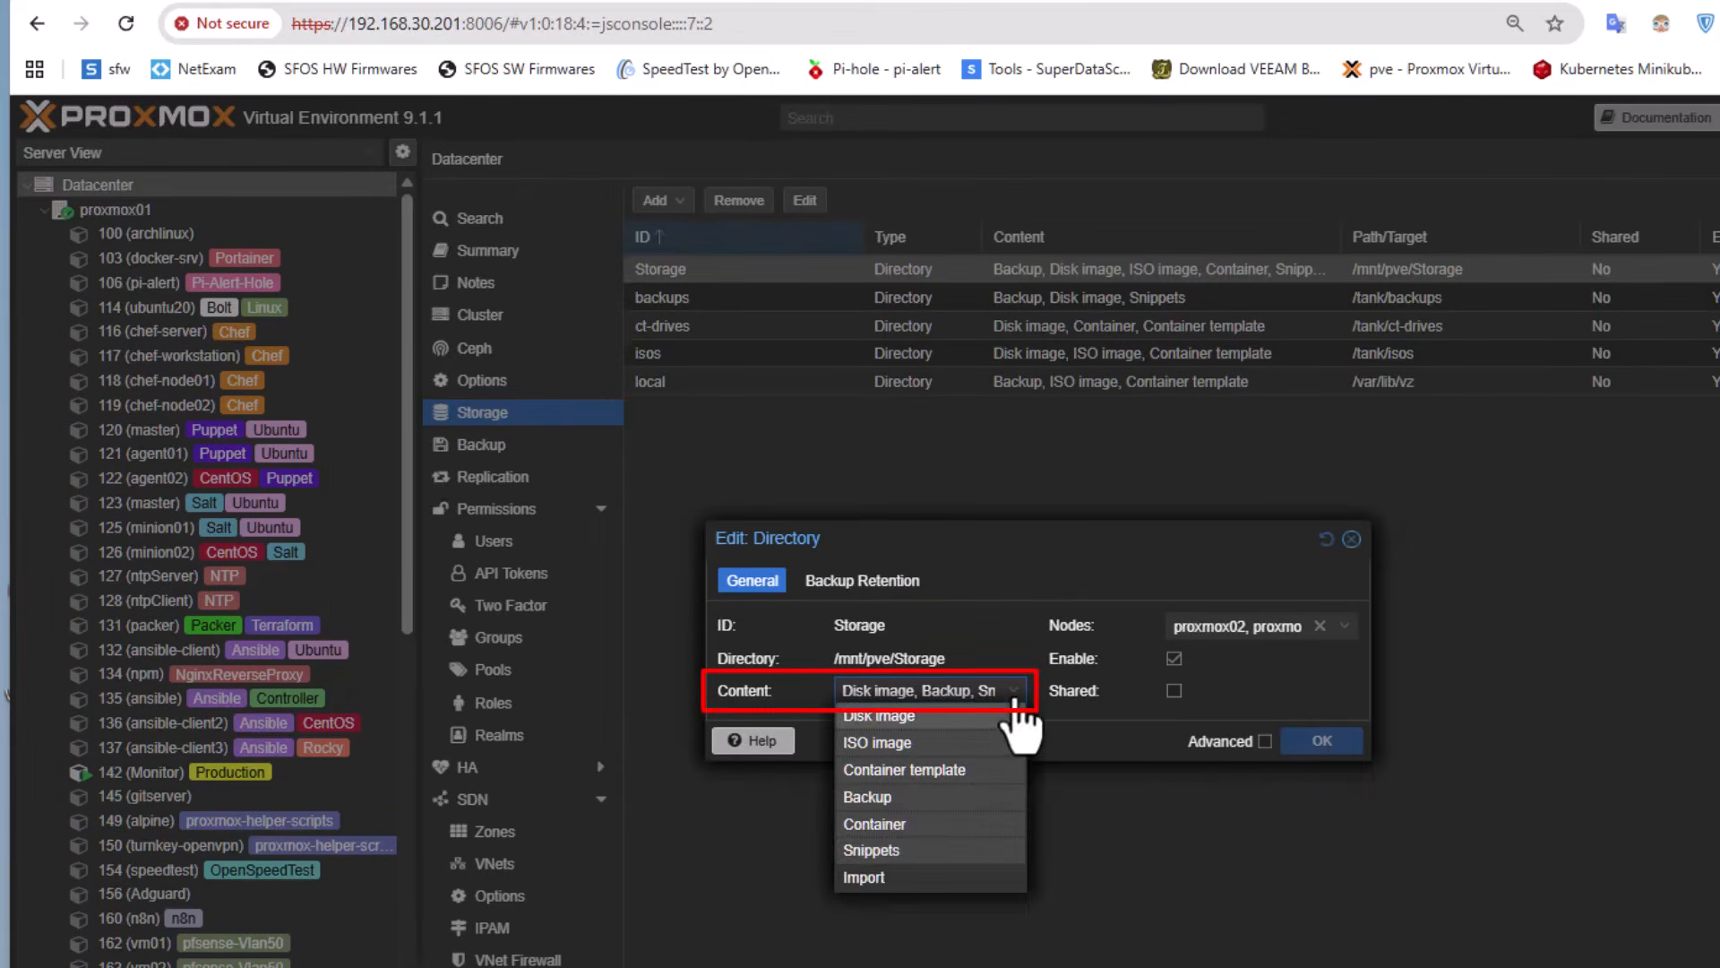
left_click(898, 857)
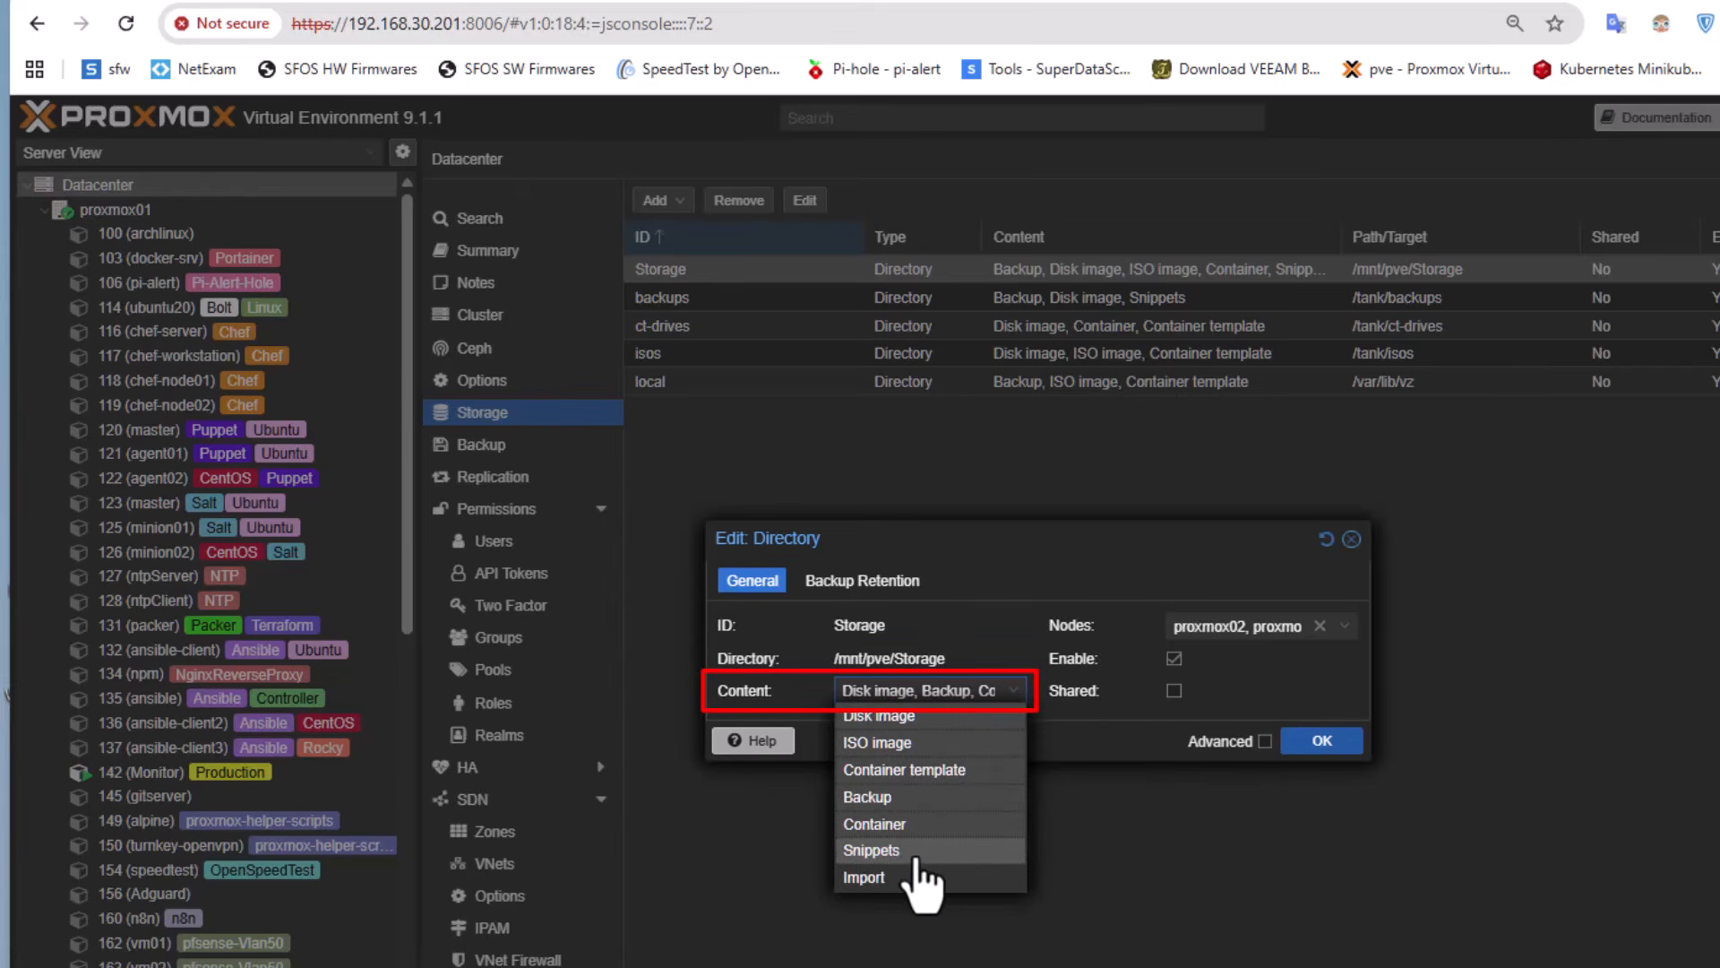
left_click(1344, 742)
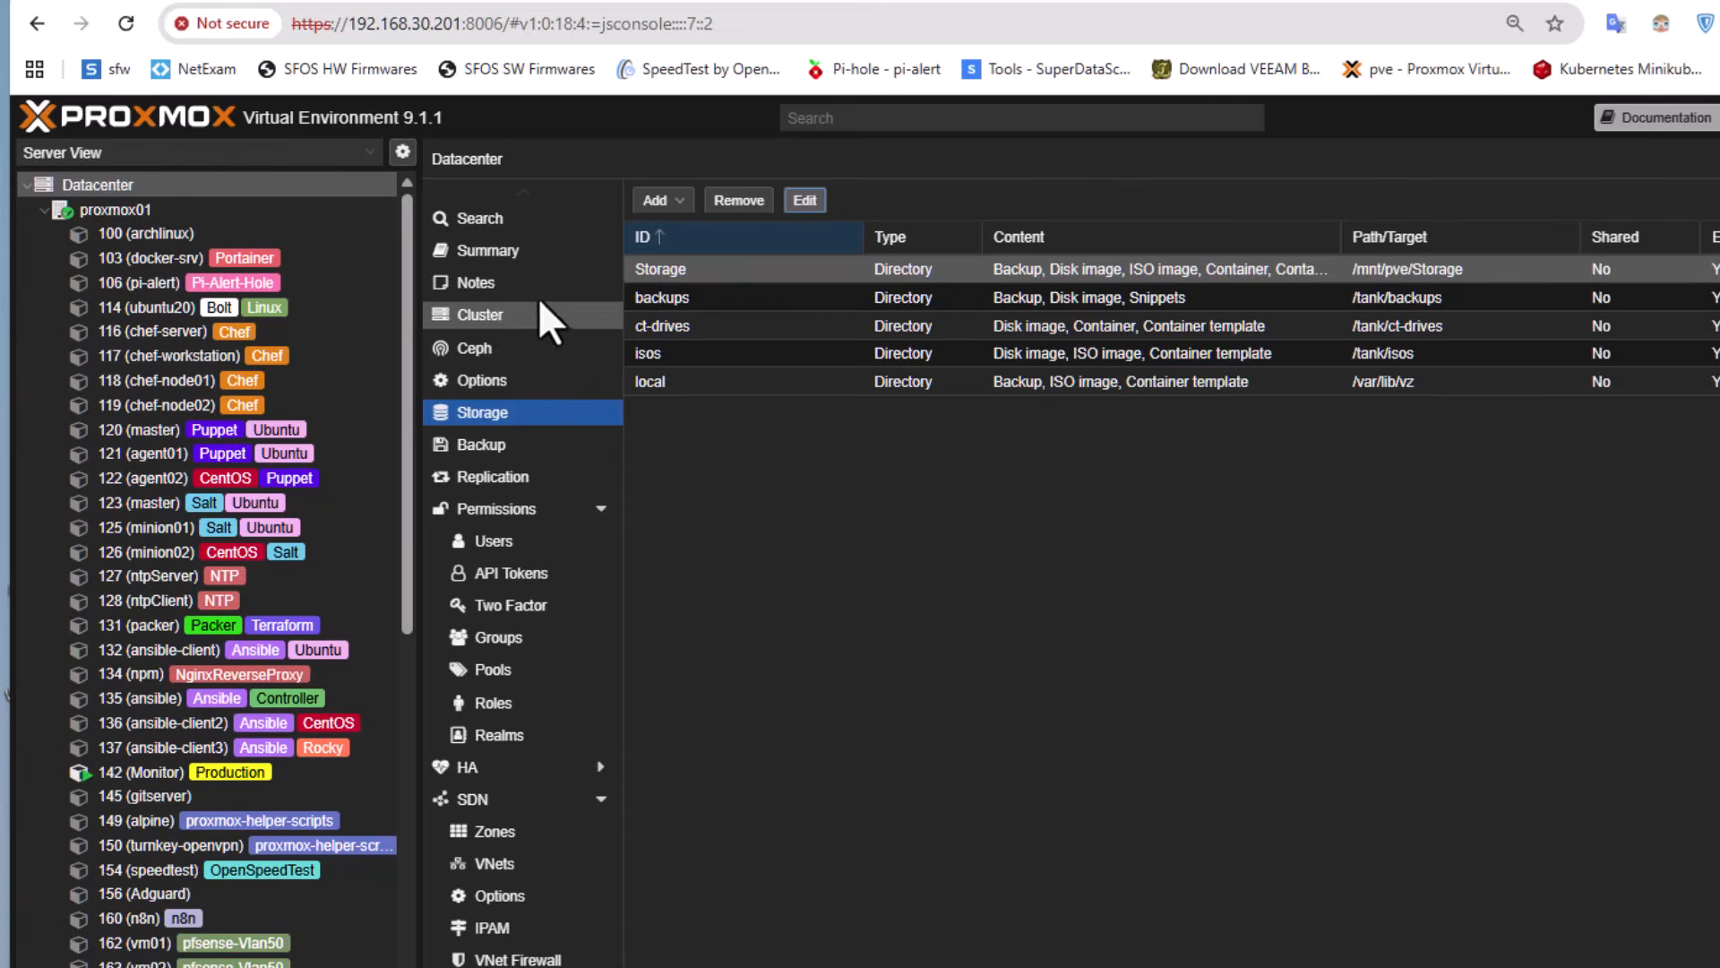
Return to the proxmox01 node shell, change into the fedora-coreos-proxmox directory and list its files
left_click(116, 209)
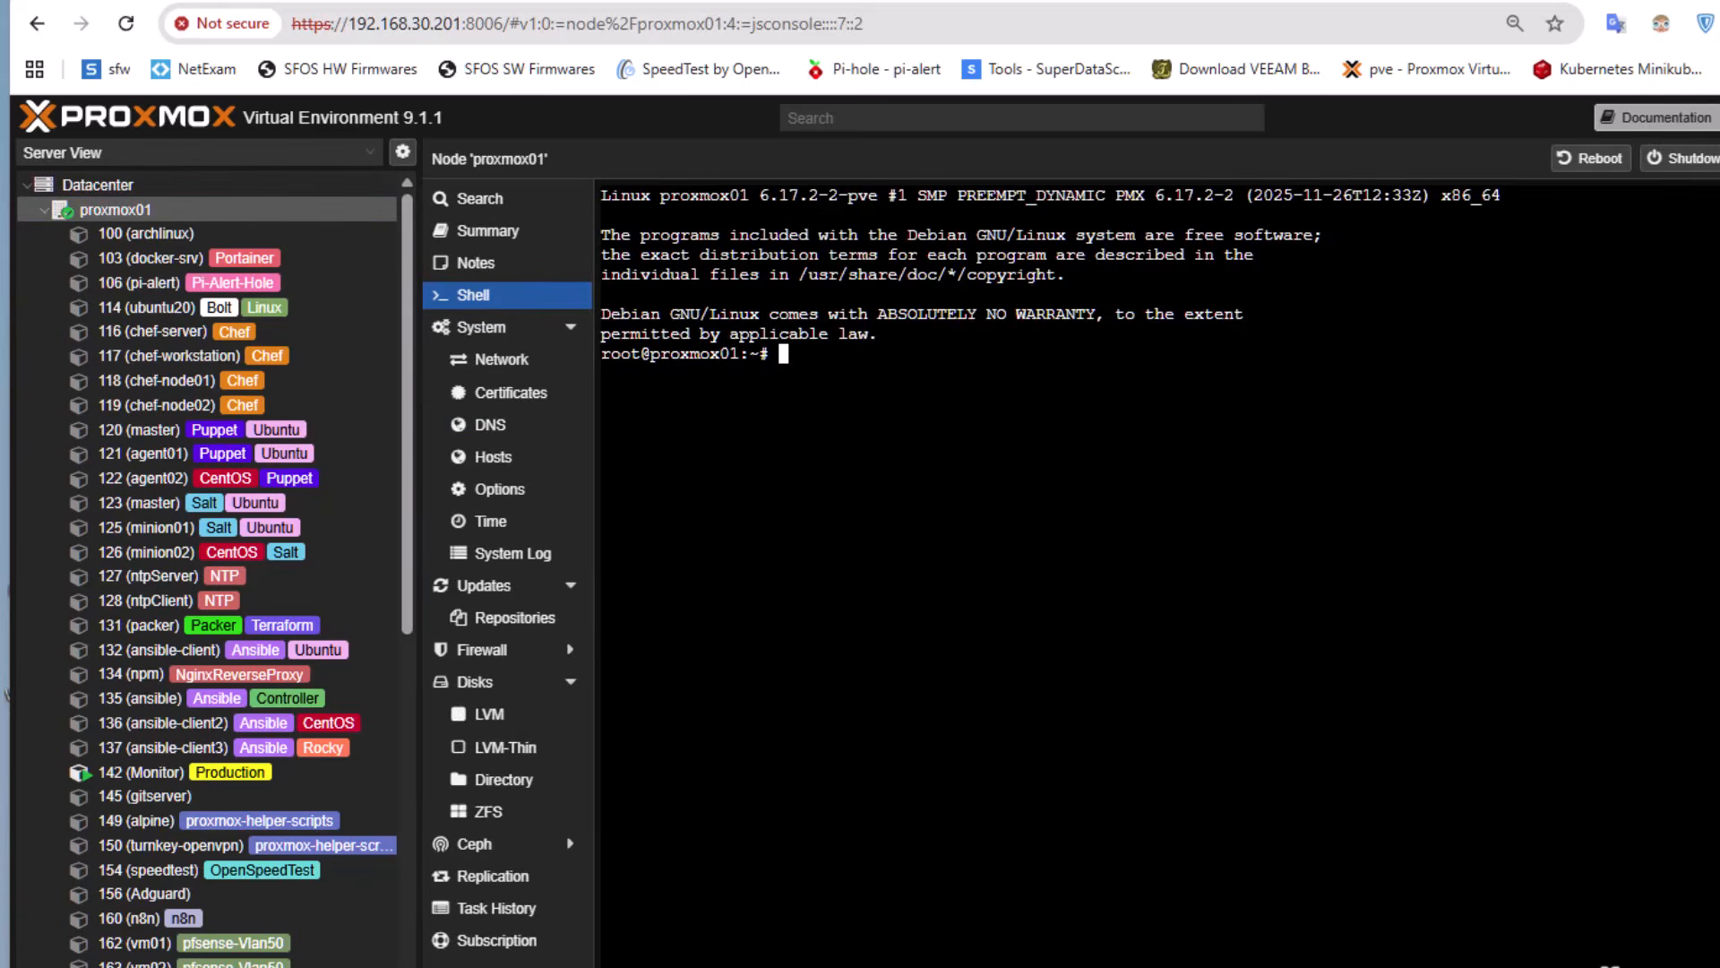
type("ls")
key("Return")
type("cd fe")
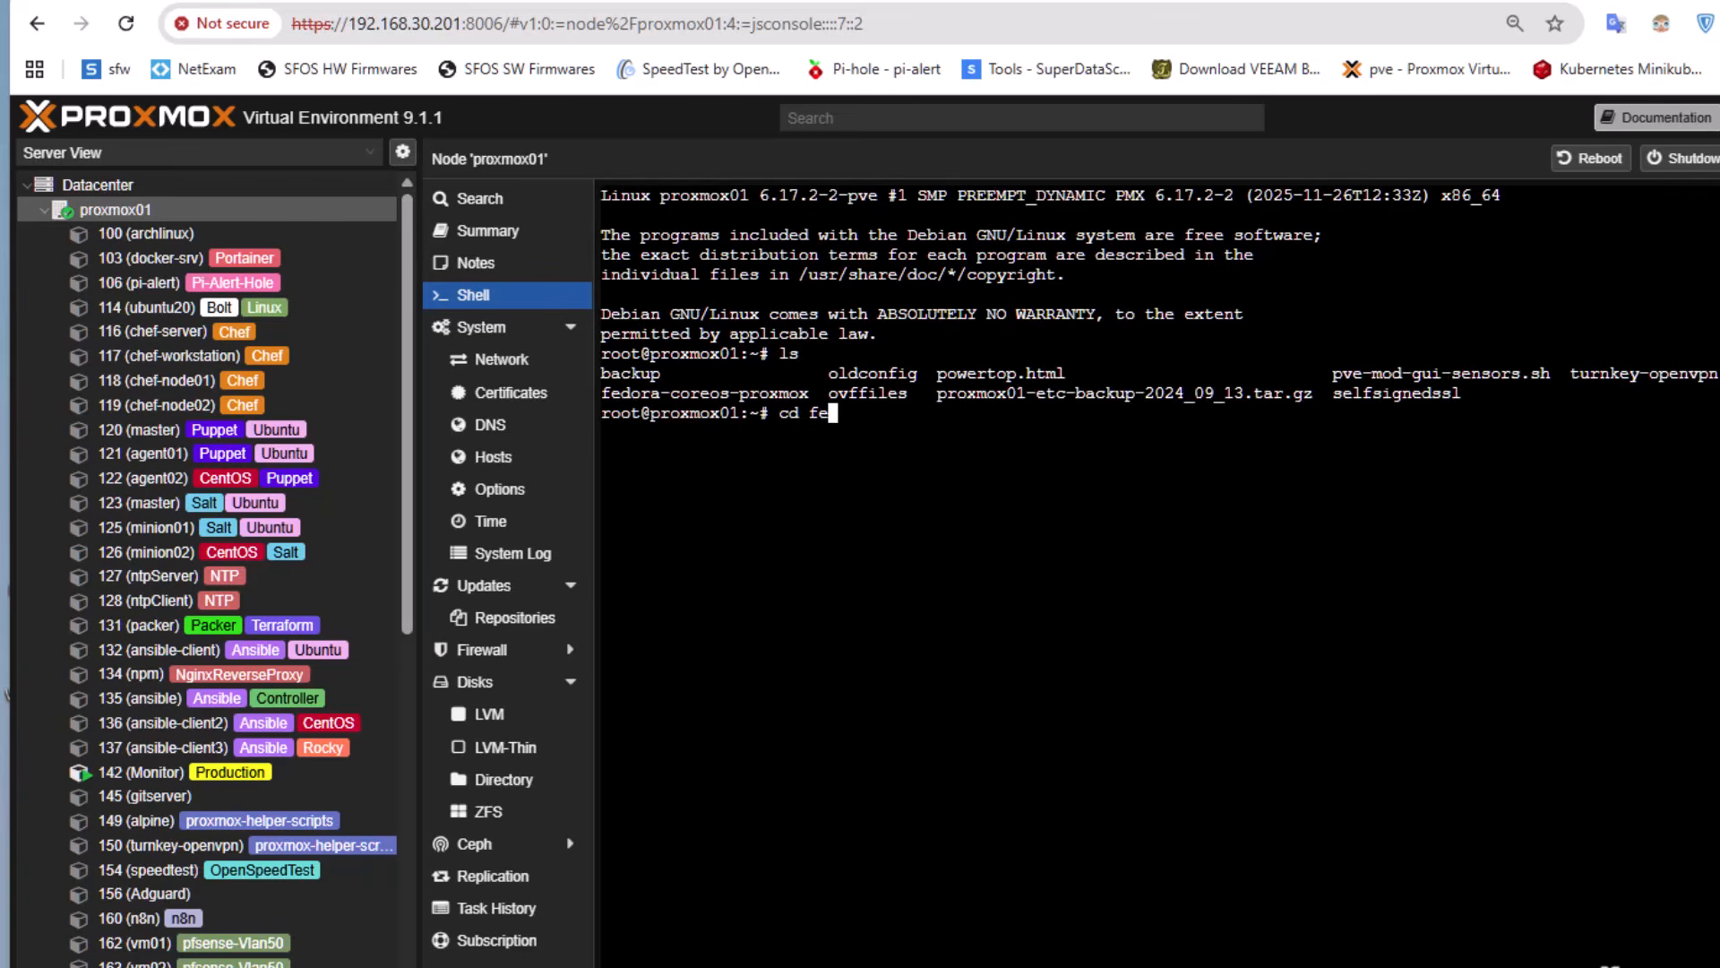
key("Tab")
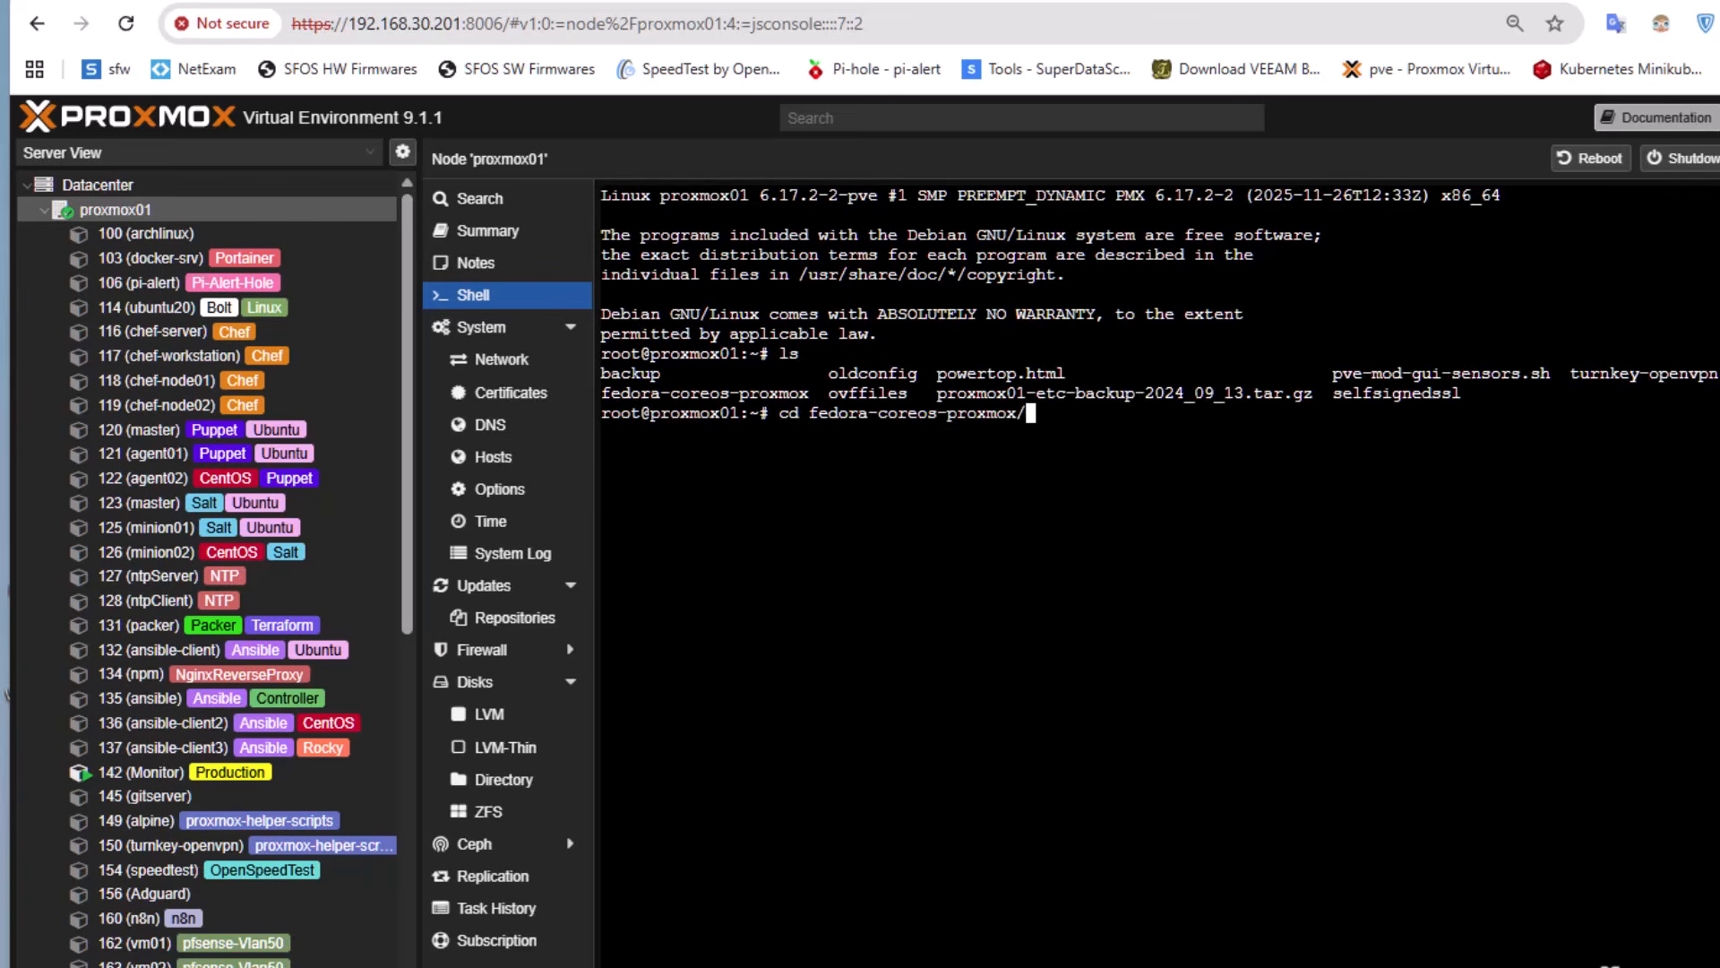
key("Return")
type("ls")
key("Return")
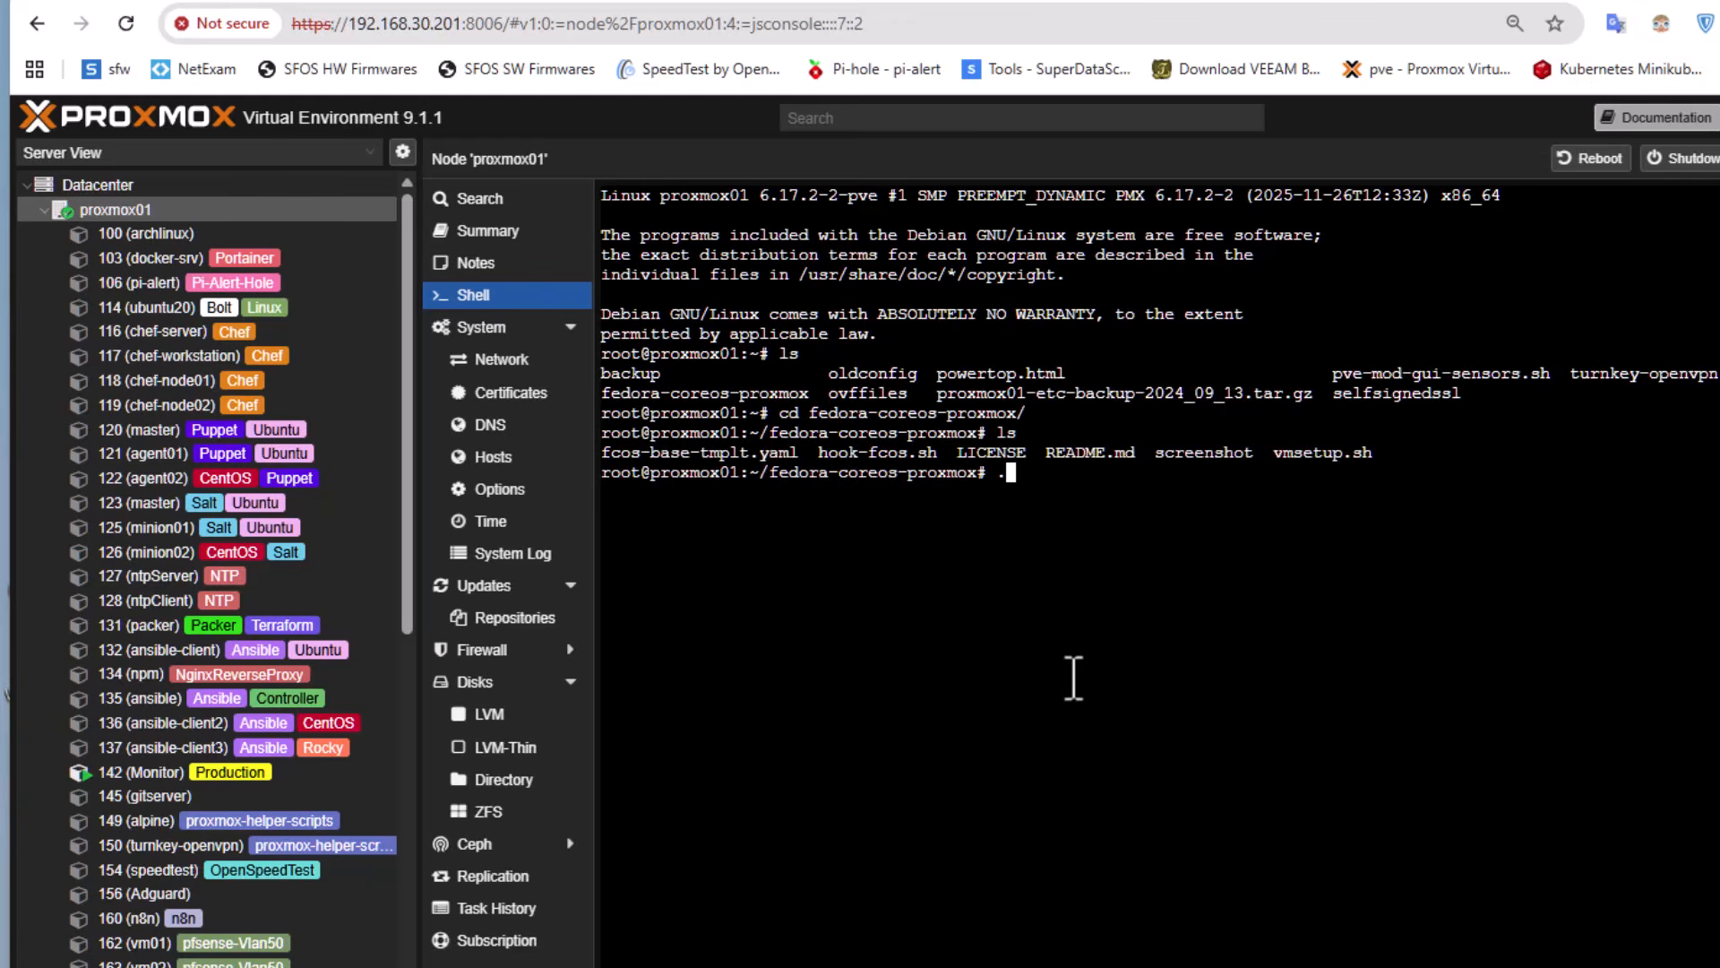
Try to run the ./vmsetup.sh script from the fedora-coreos-proxmox directory
type("/vm")
key("Tab")
key("Return")
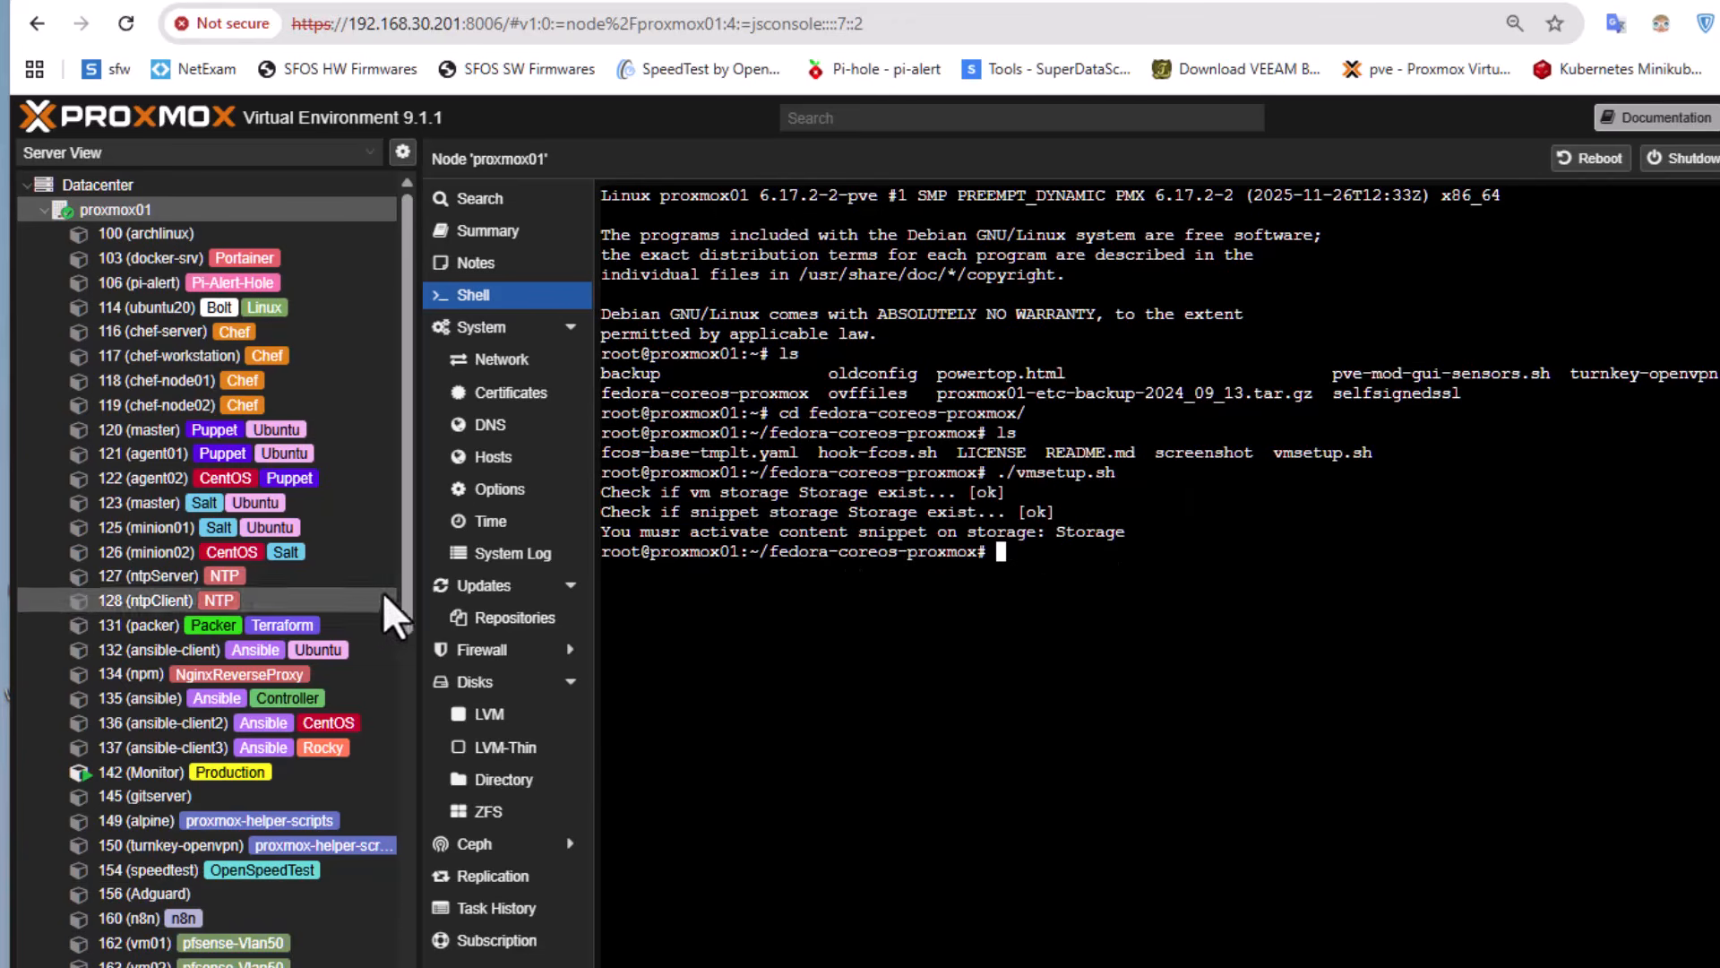
Check the content types allowed on "Storage" in its node summary and in the datacenter's storage list
scroll(405, 627, "down", 10)
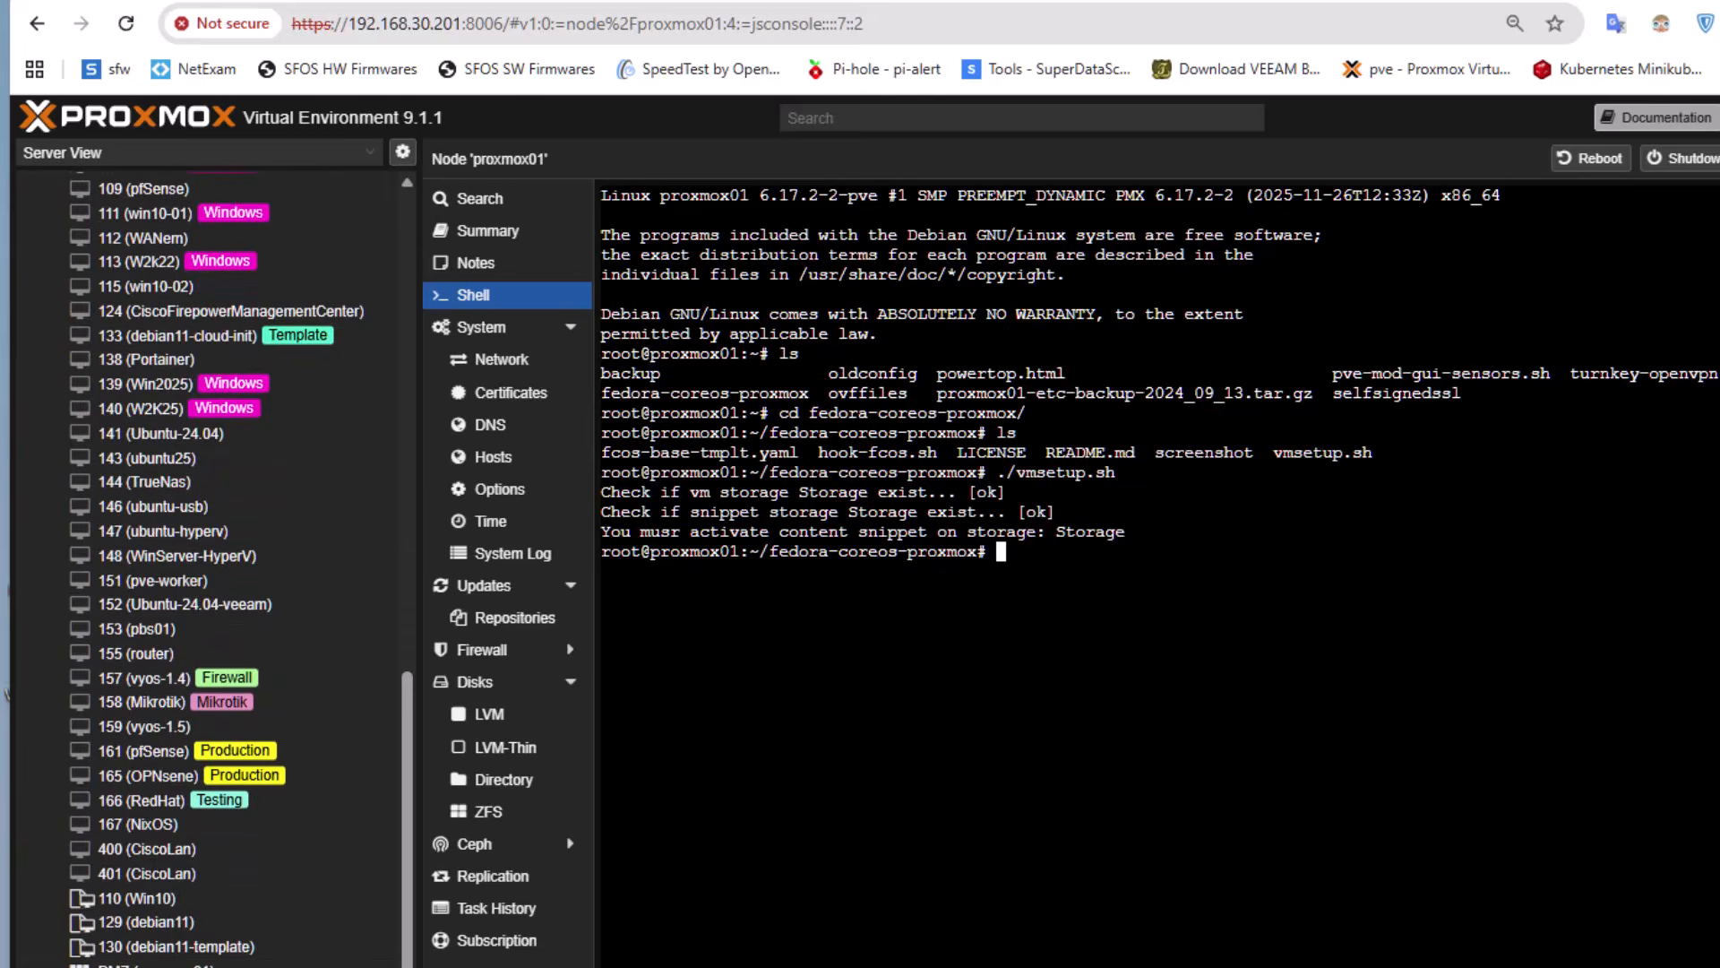
left_click(157, 967)
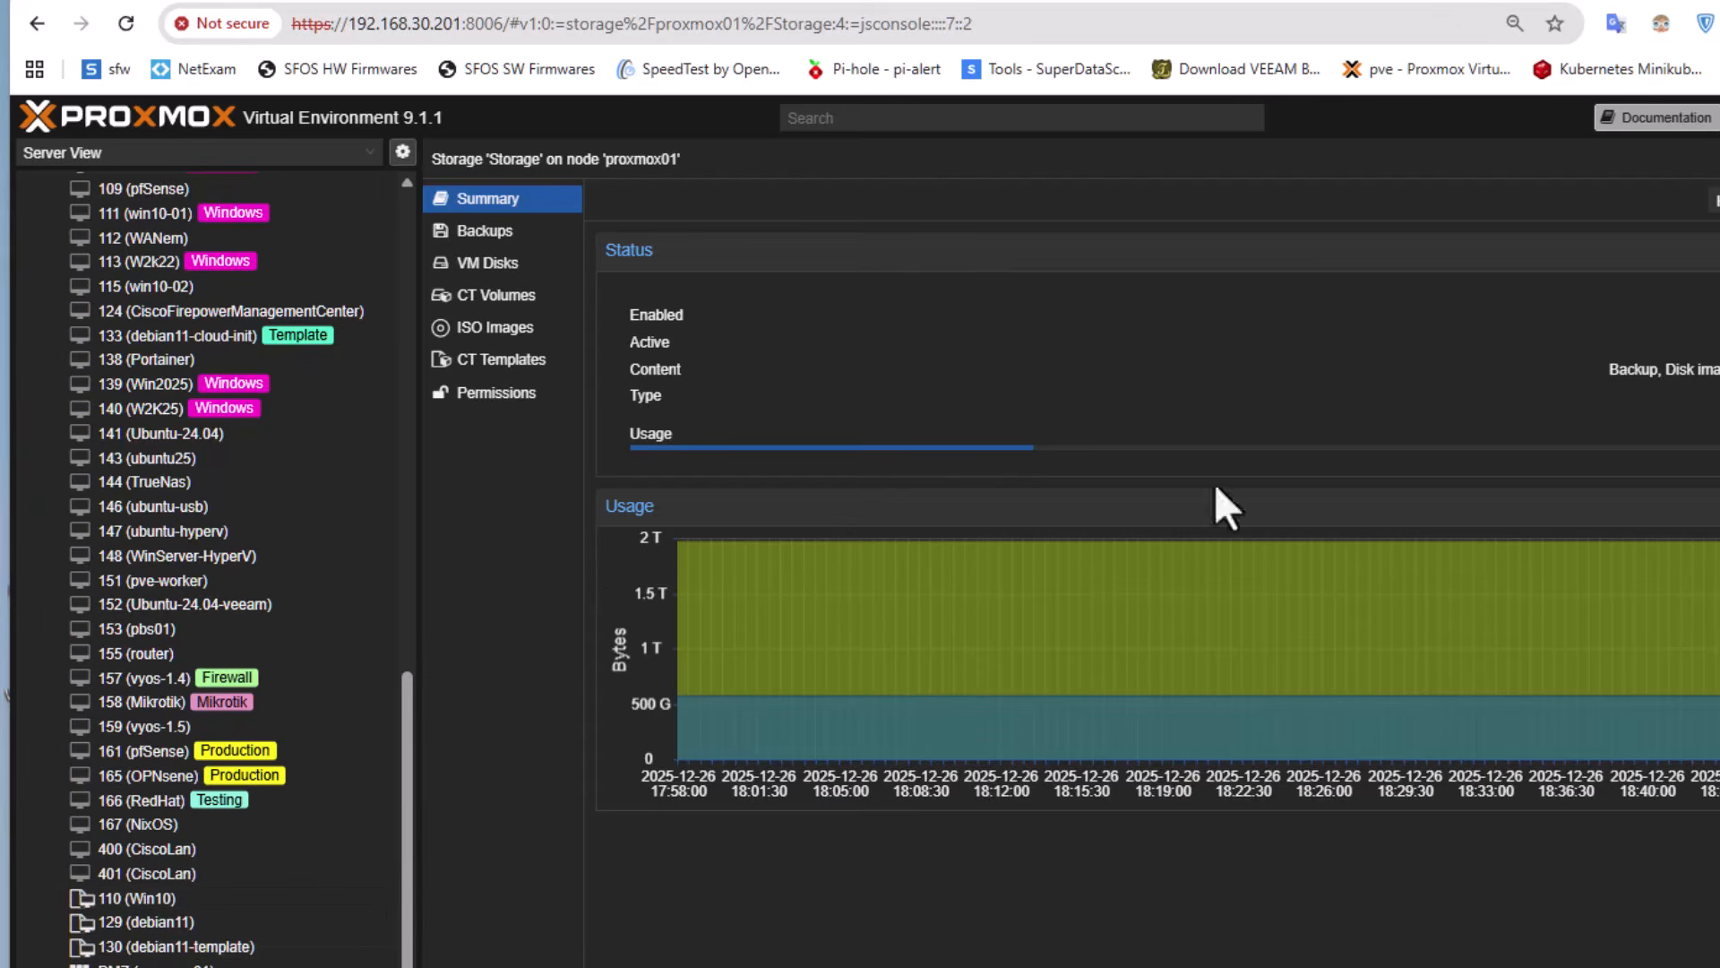
left_click_drag(405, 910, 381, 354)
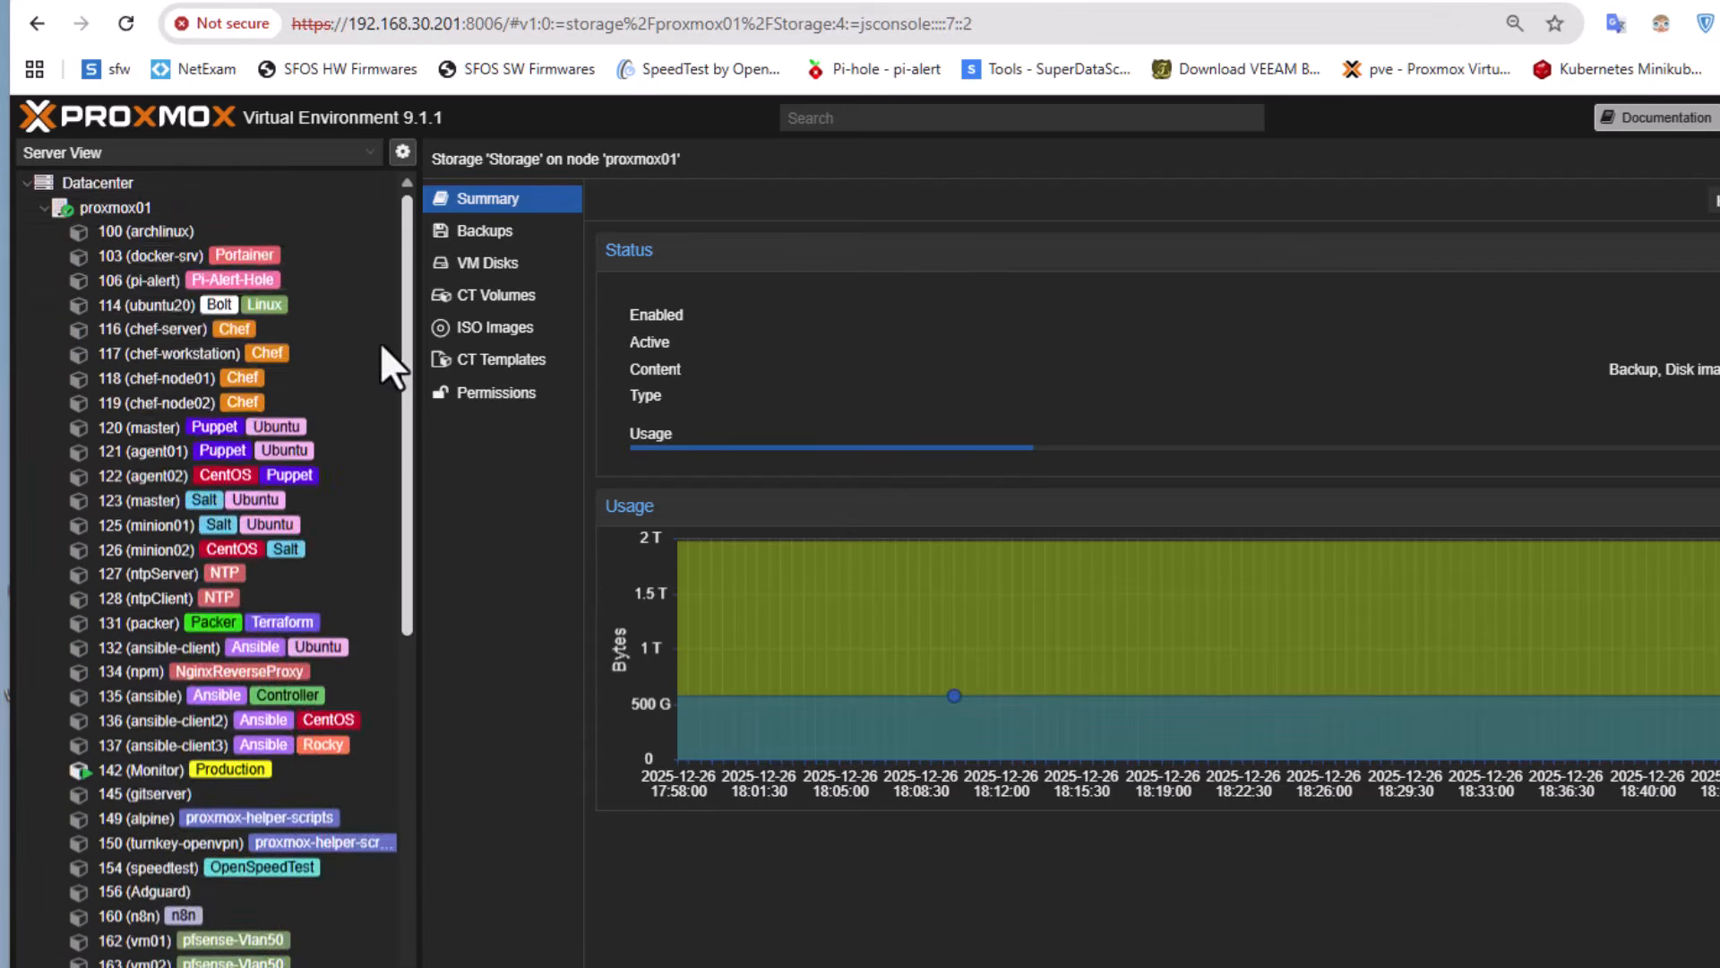
left_click(93, 188)
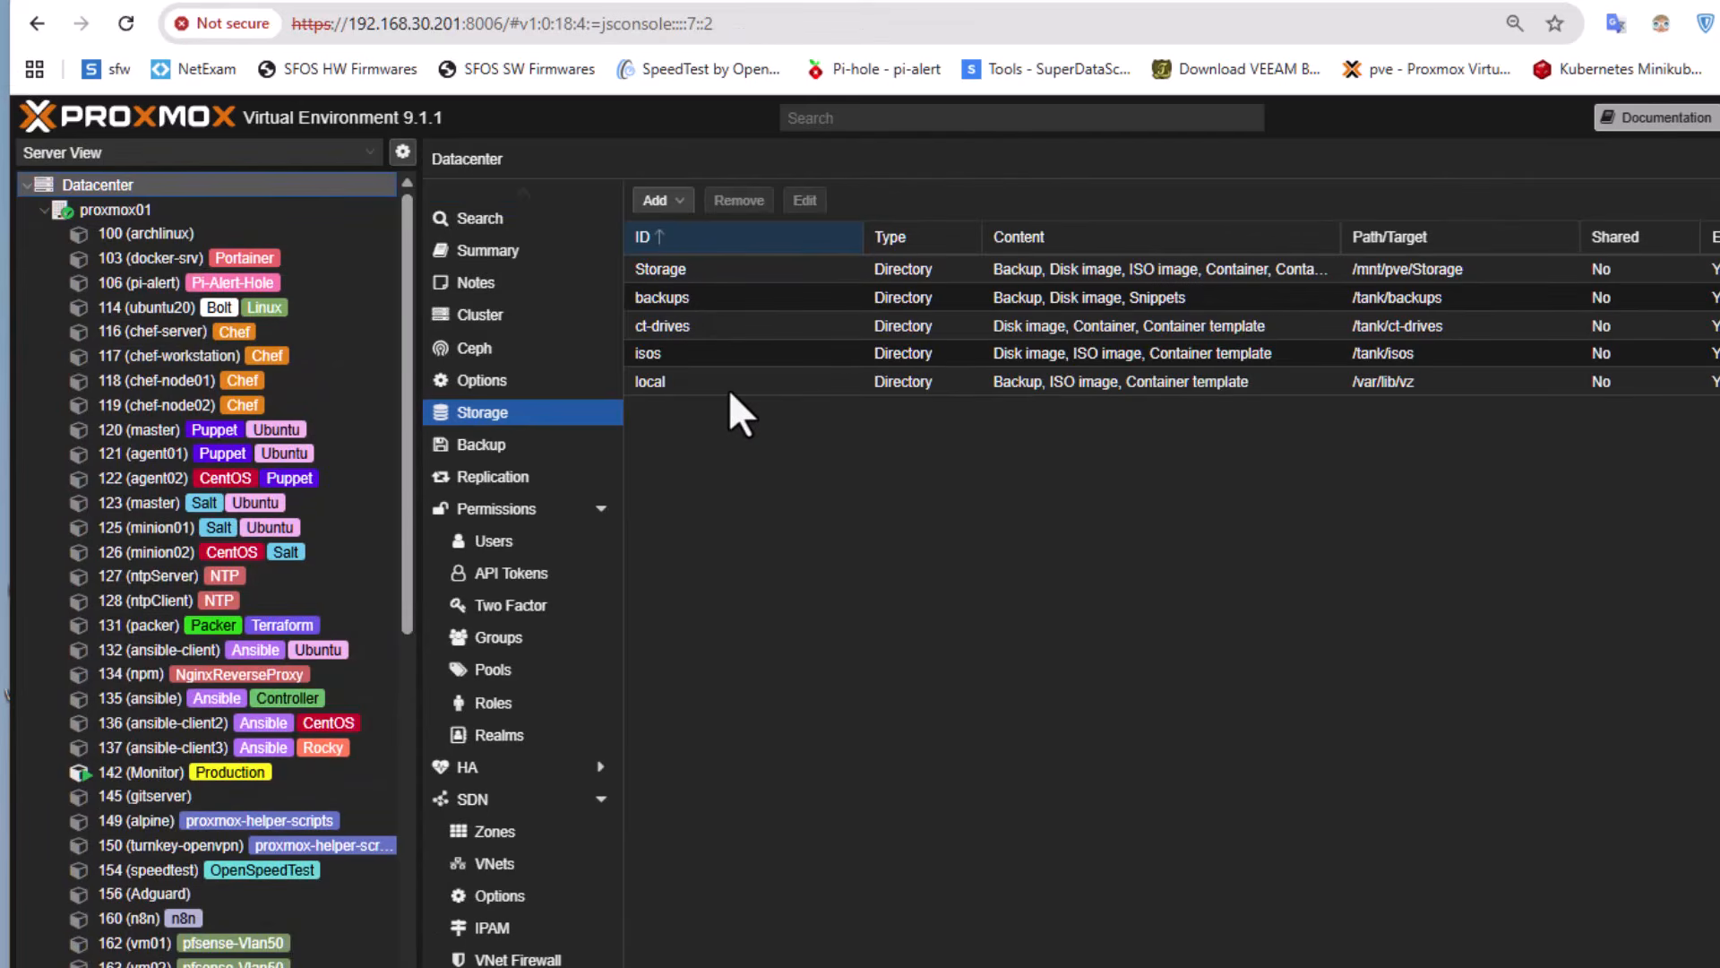
mouse_move(1344, 235)
left_mouse_down()
mouse_move(1547, 240)
mouse_move(1559, 256)
left_mouse_up()
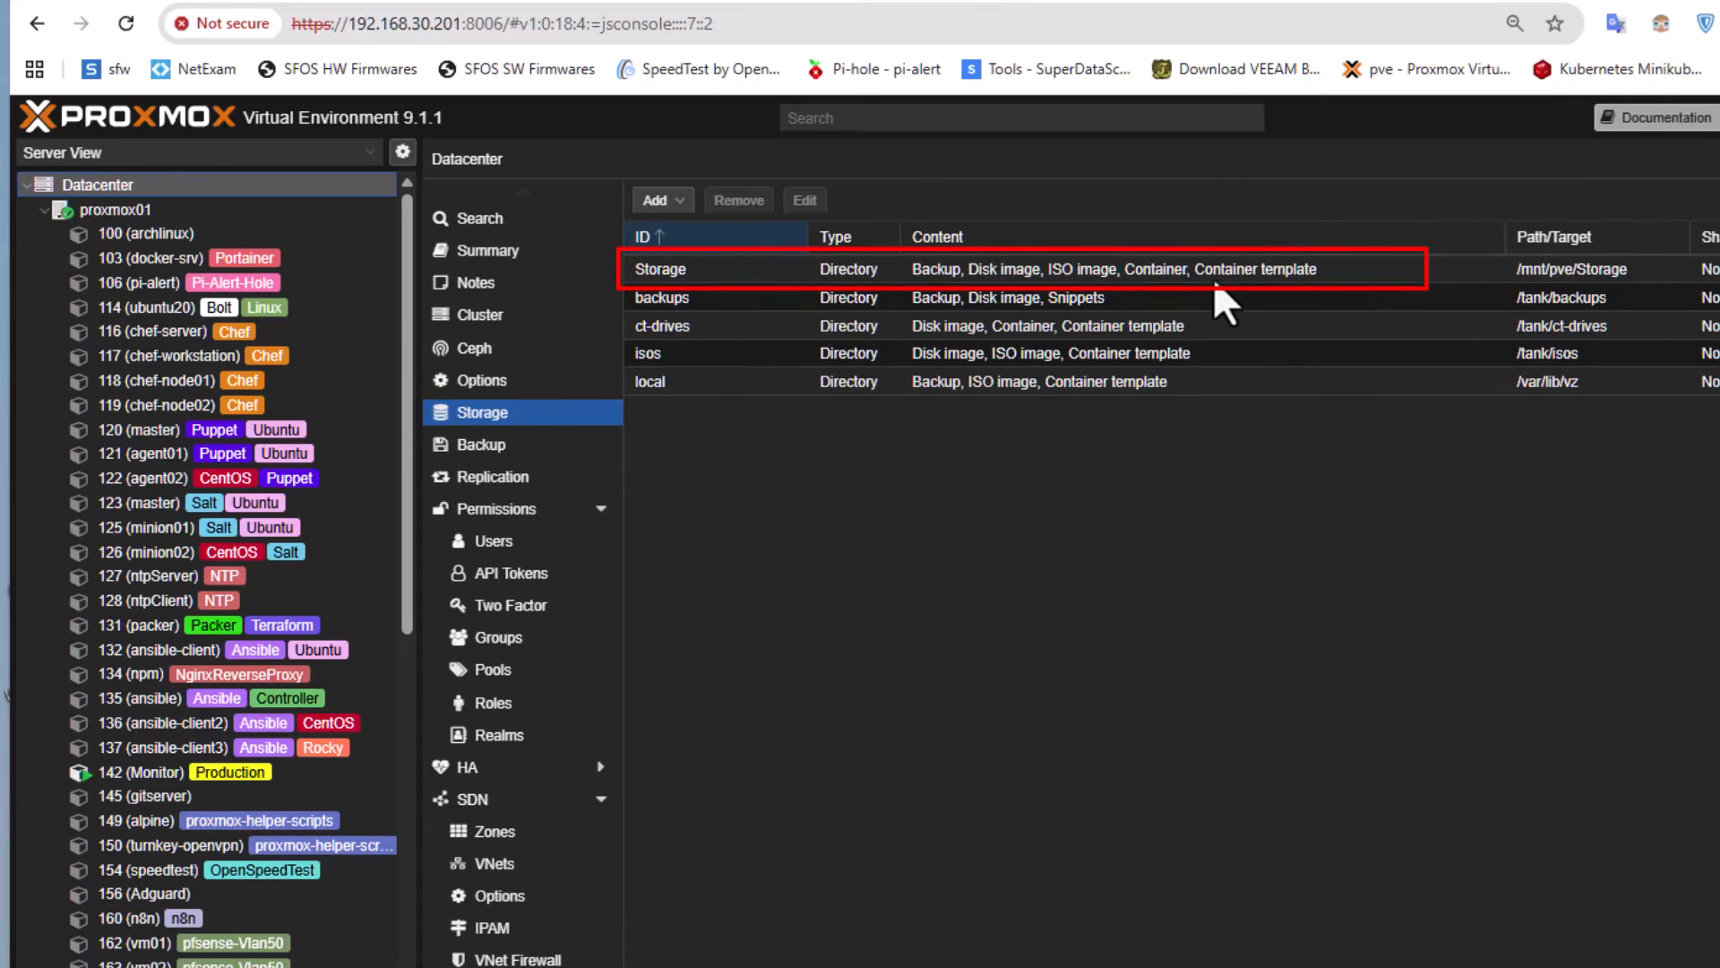
Enable the Snippets content type for the directory storage "Storage" and save the change
left_click(716, 274)
left_click(804, 205)
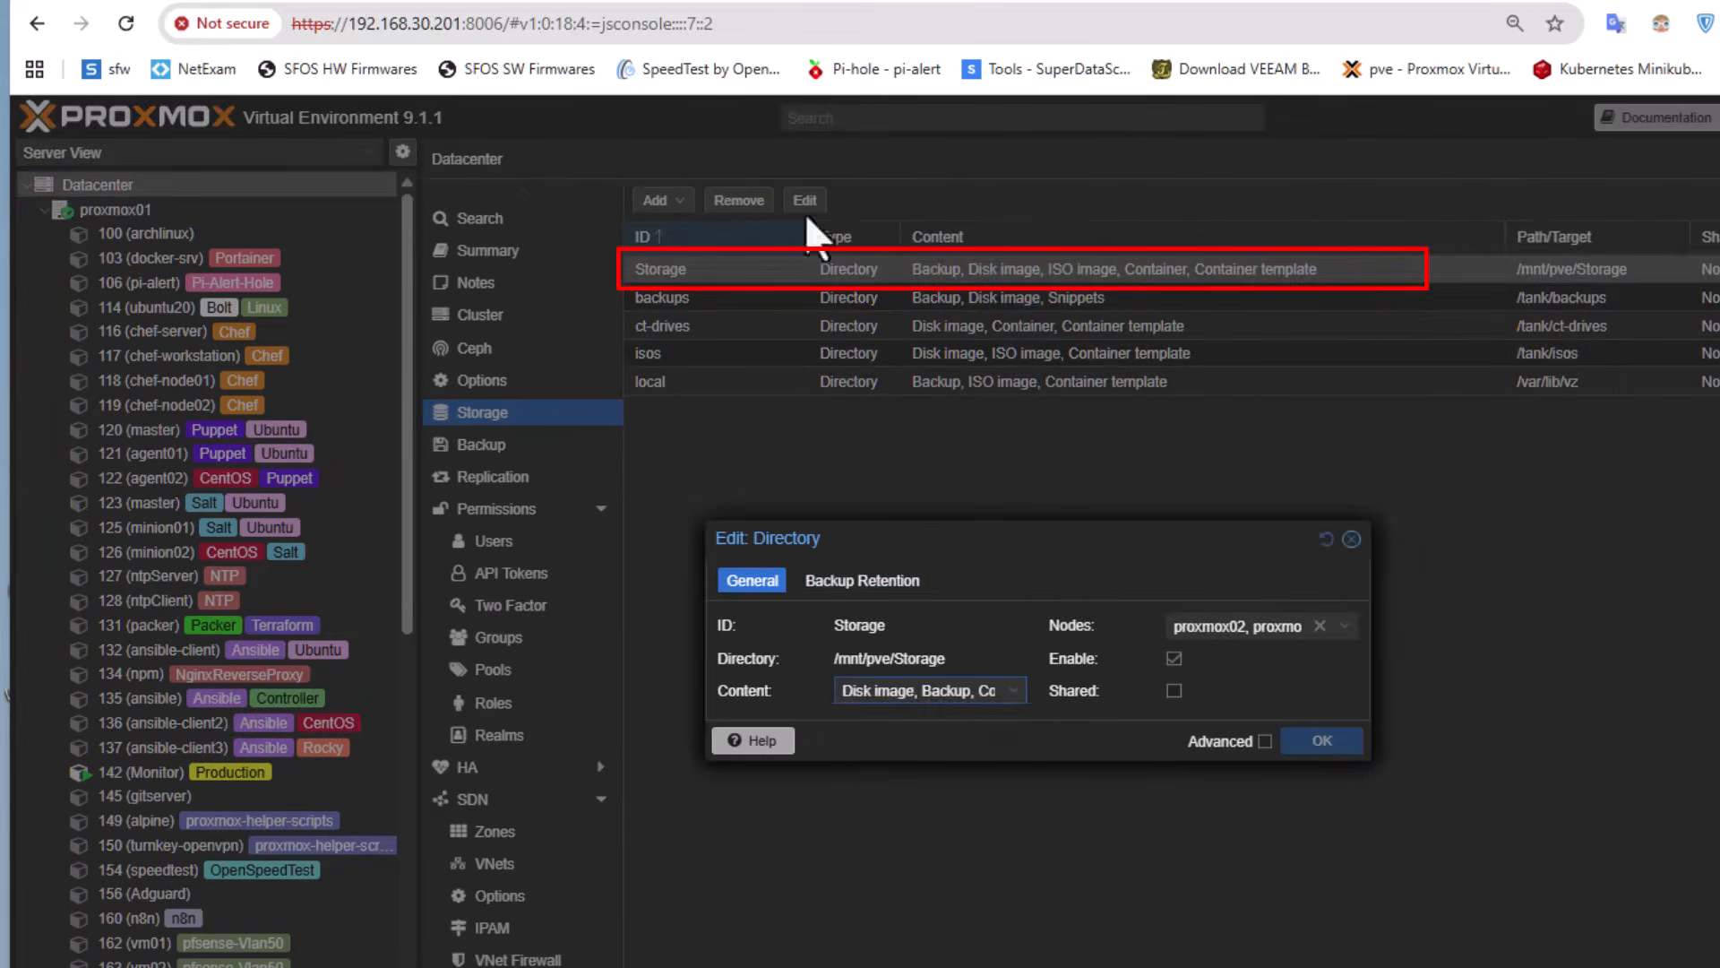
left_click(1013, 691)
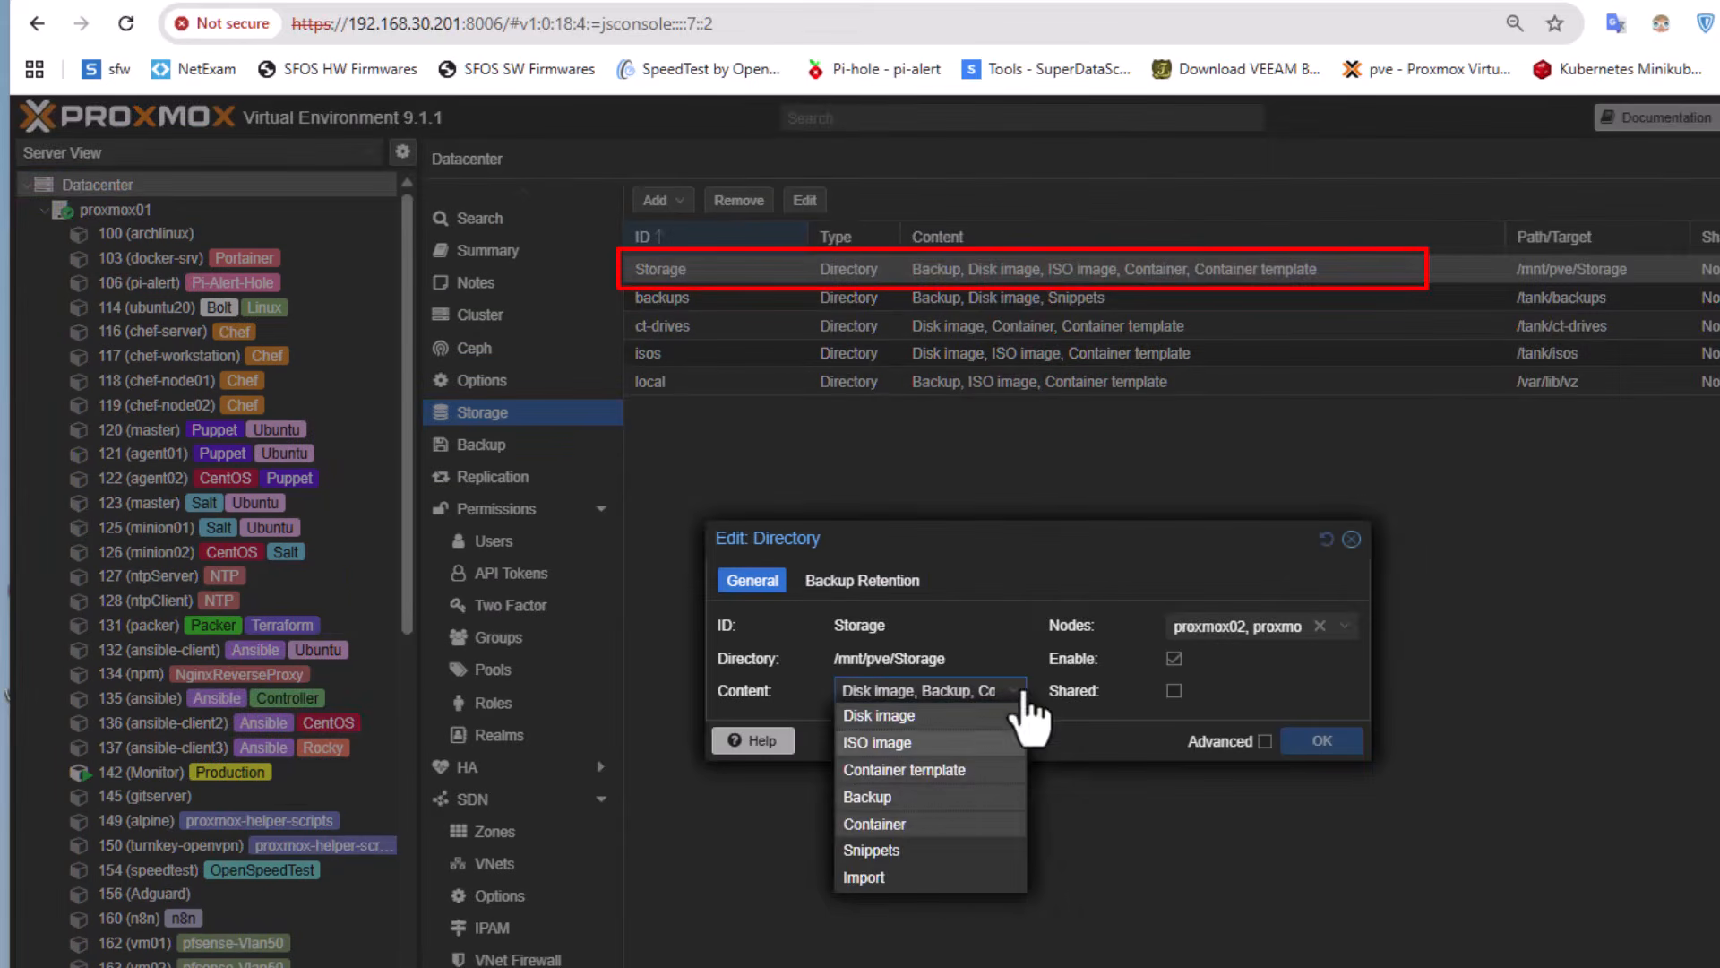
left_click(900, 852)
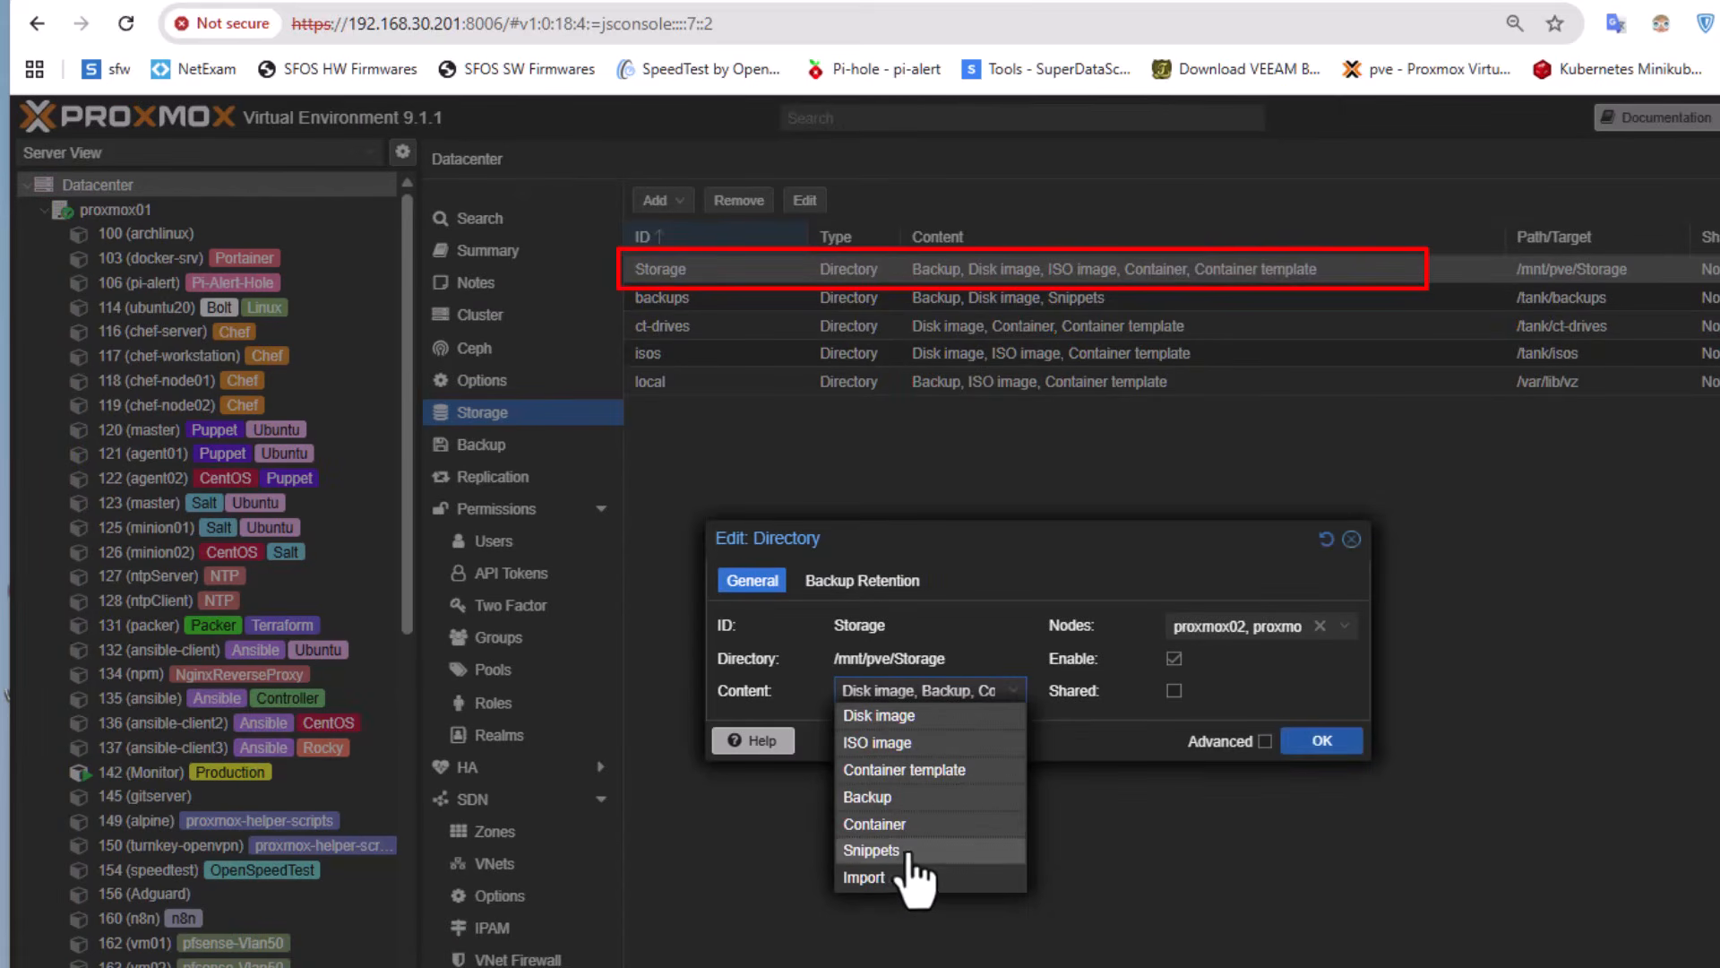
left_click(1323, 740)
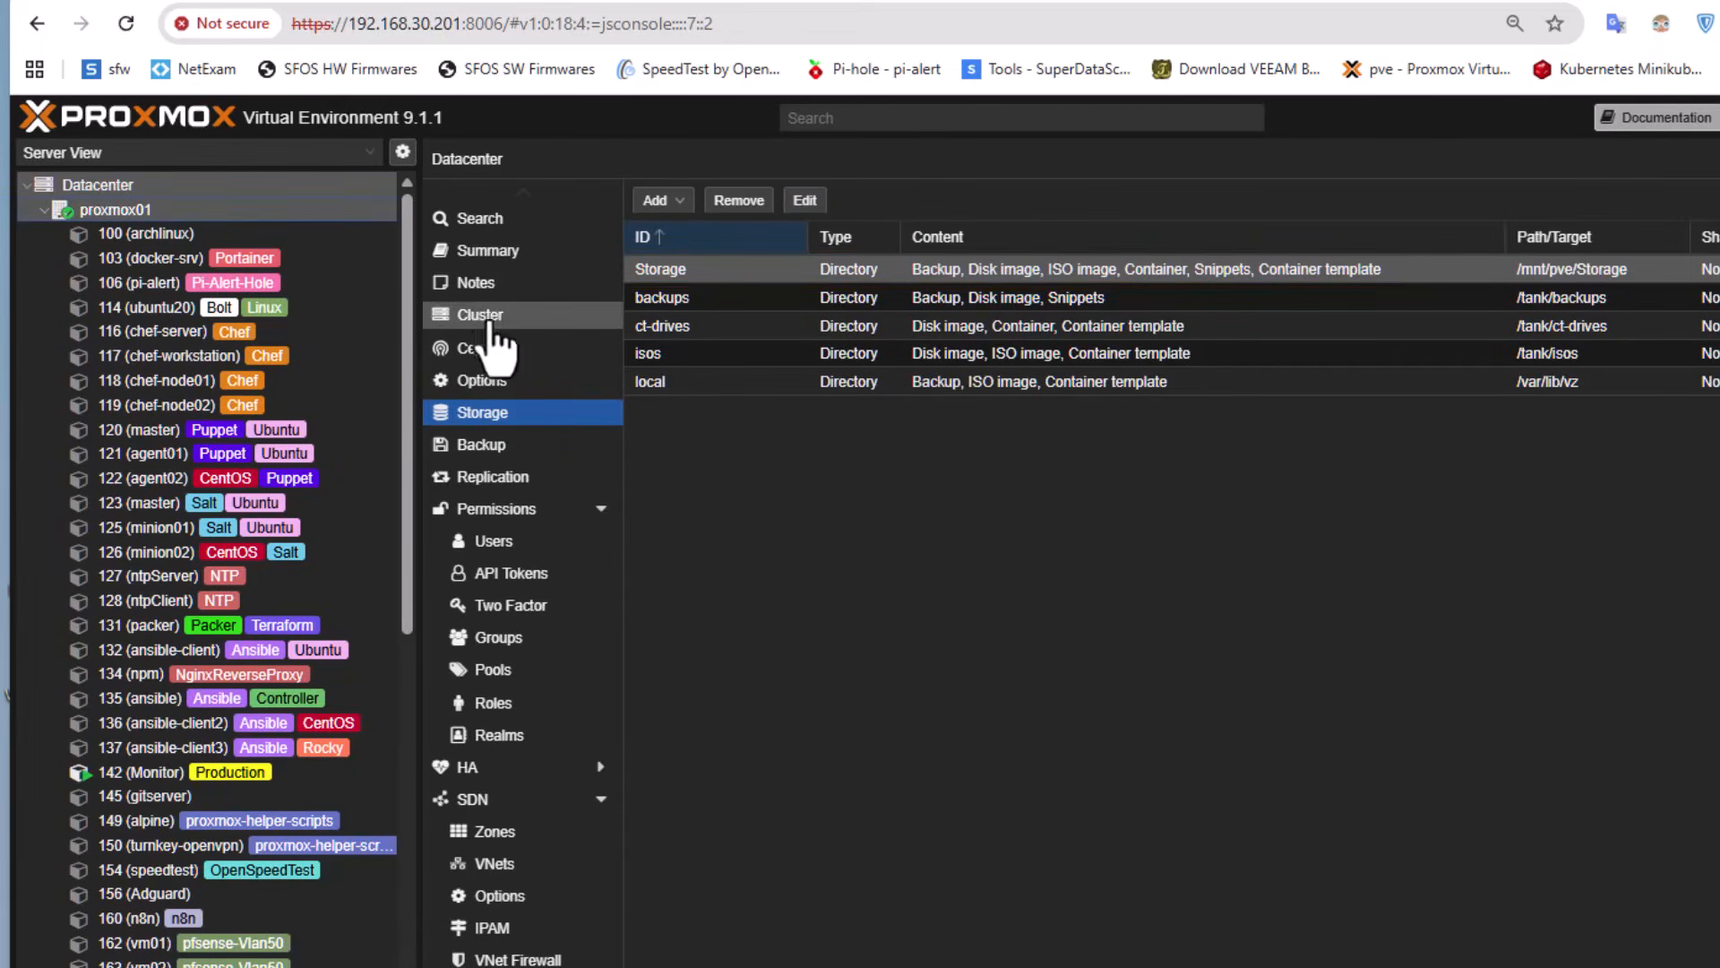
Return to the proxmox01 node shell and change into the fedora-coreos-proxmox directory
left_click(112, 210)
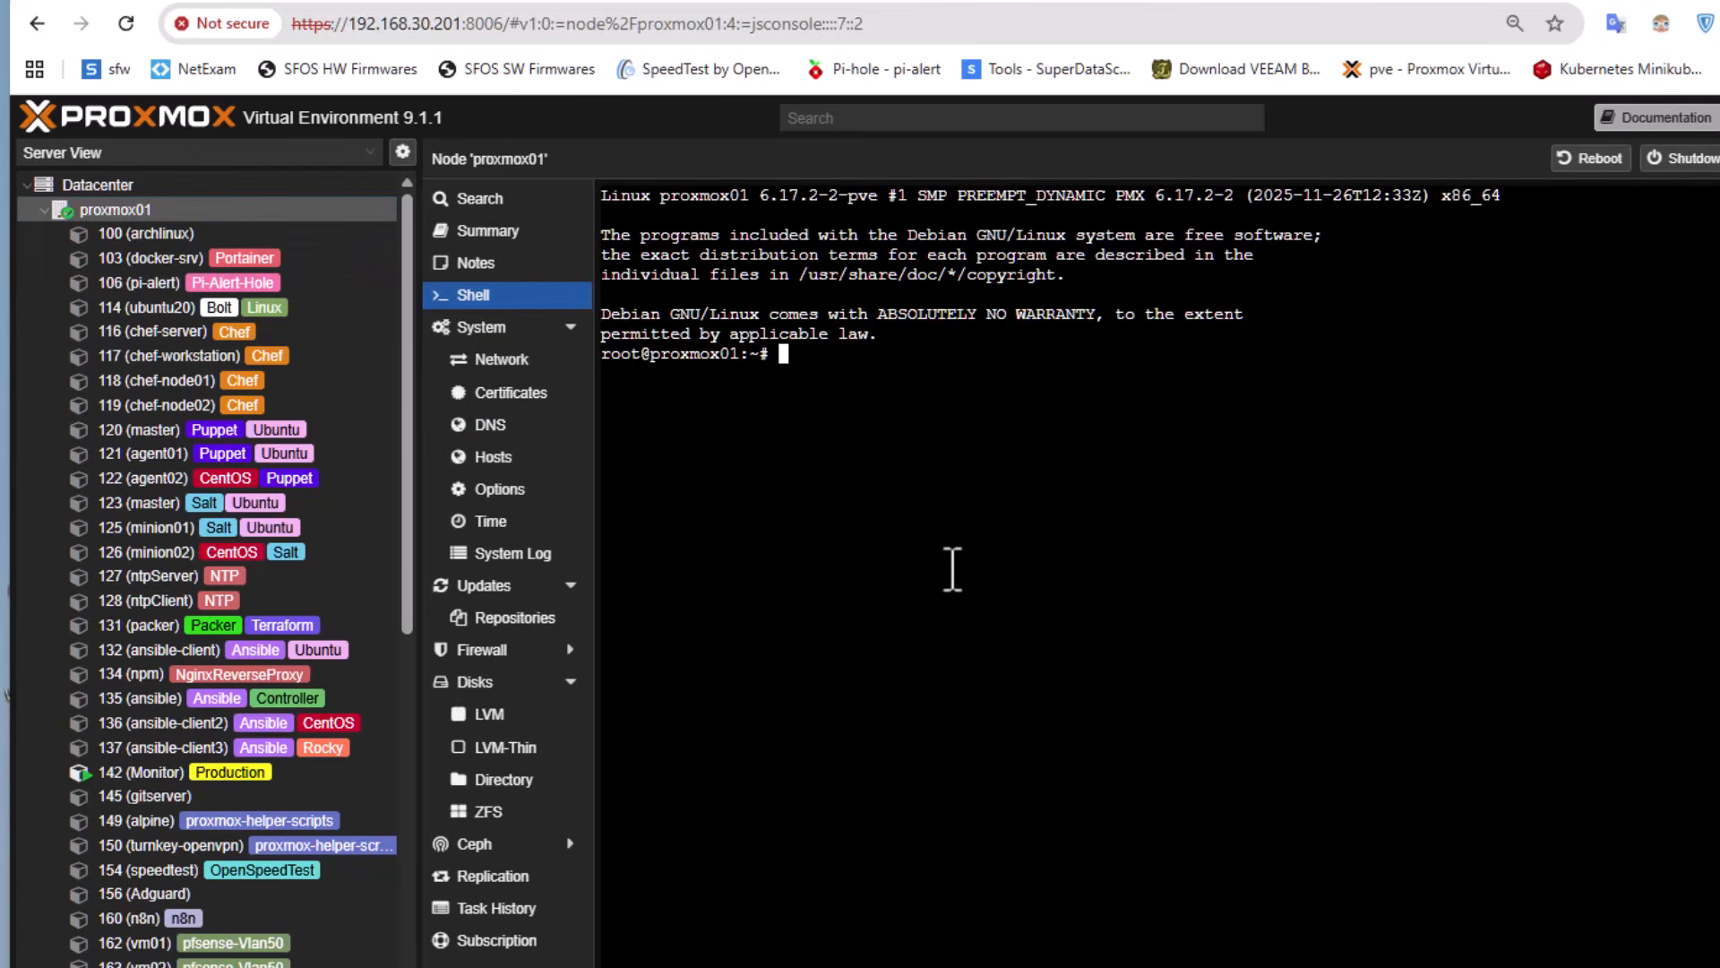
type("cd fe")
key("Tab")
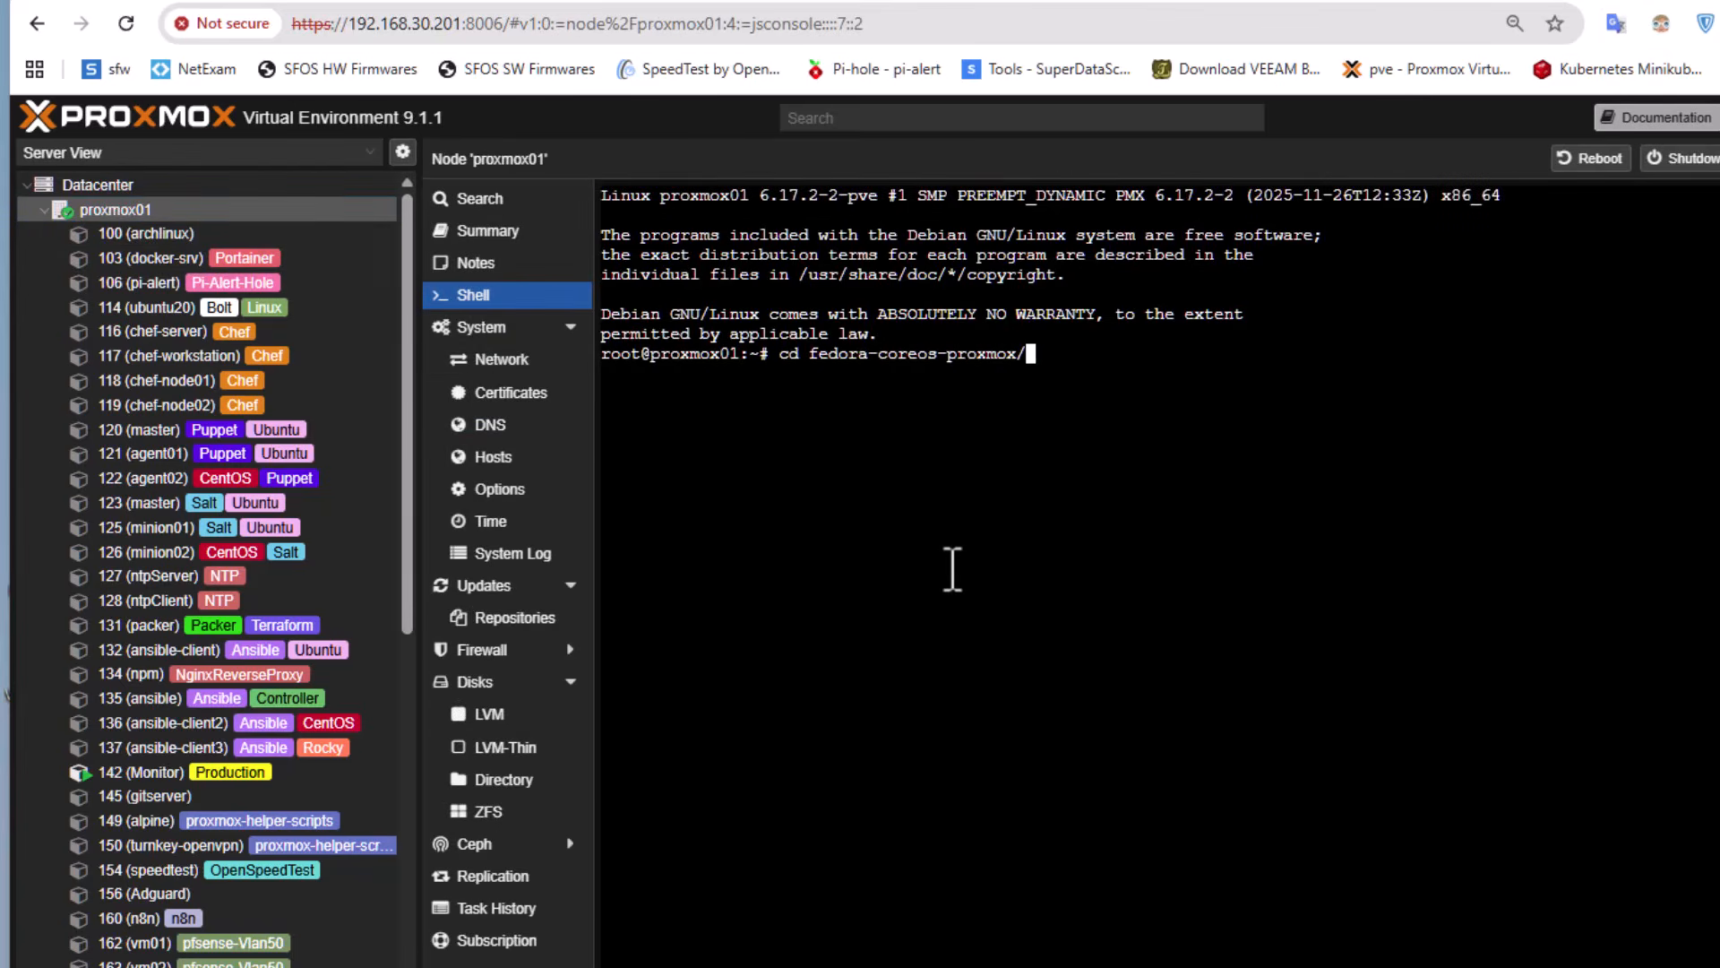
key("Return")
Rerun the ./vmsetup.sh script from the command history to build the Fedora CoreOS template
key("Up")
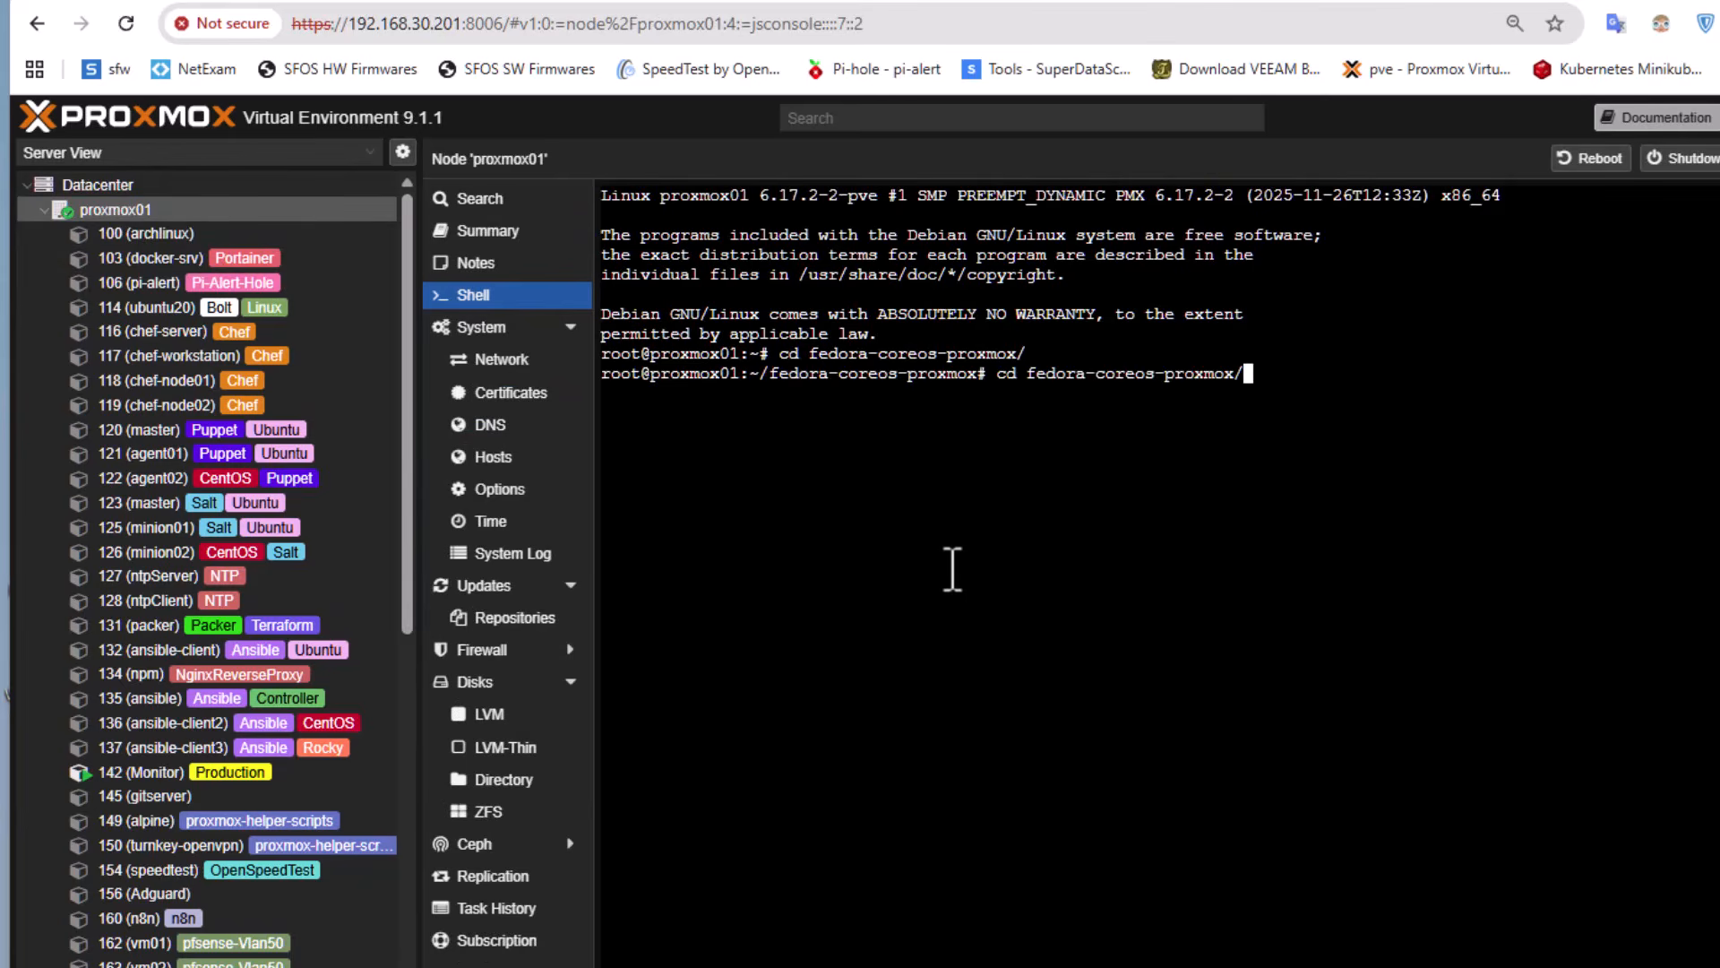
key("Up")
key("Return")
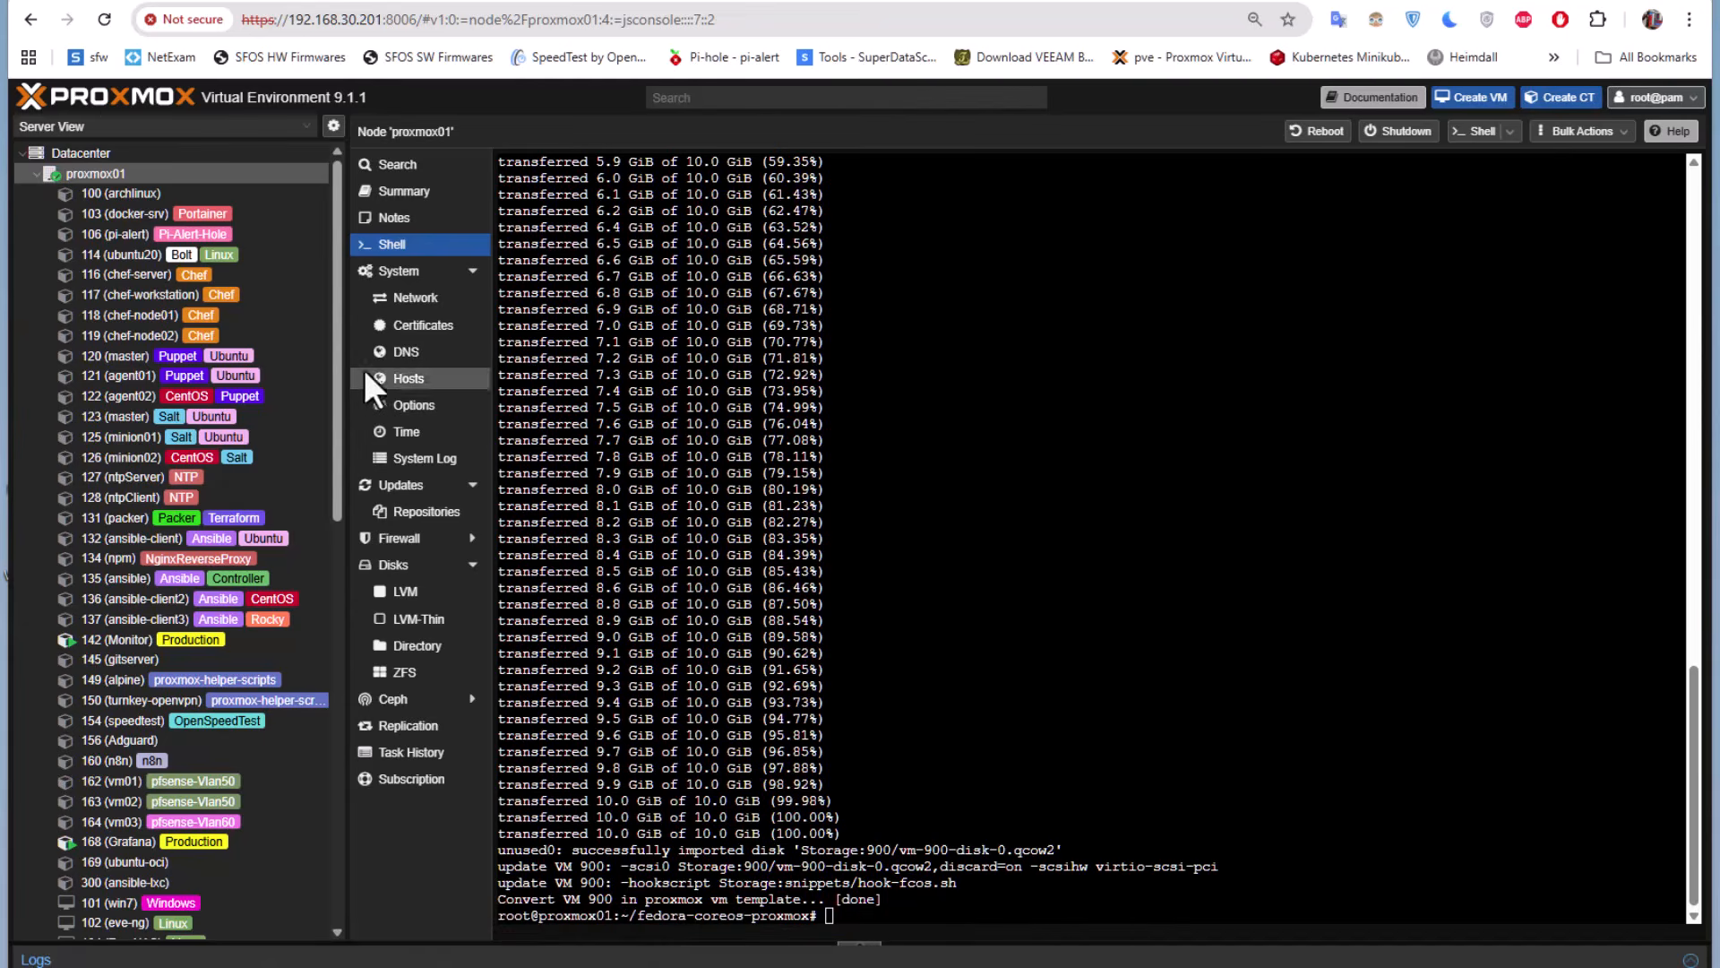
In the Cloud-Init settings of template 900 (fcos-tmplt), set the User to the administrator's username
mouse_move(336, 390)
left_mouse_down()
mouse_move(321, 508)
mouse_move(367, 781)
mouse_move(383, 835)
mouse_move(405, 832)
left_mouse_up()
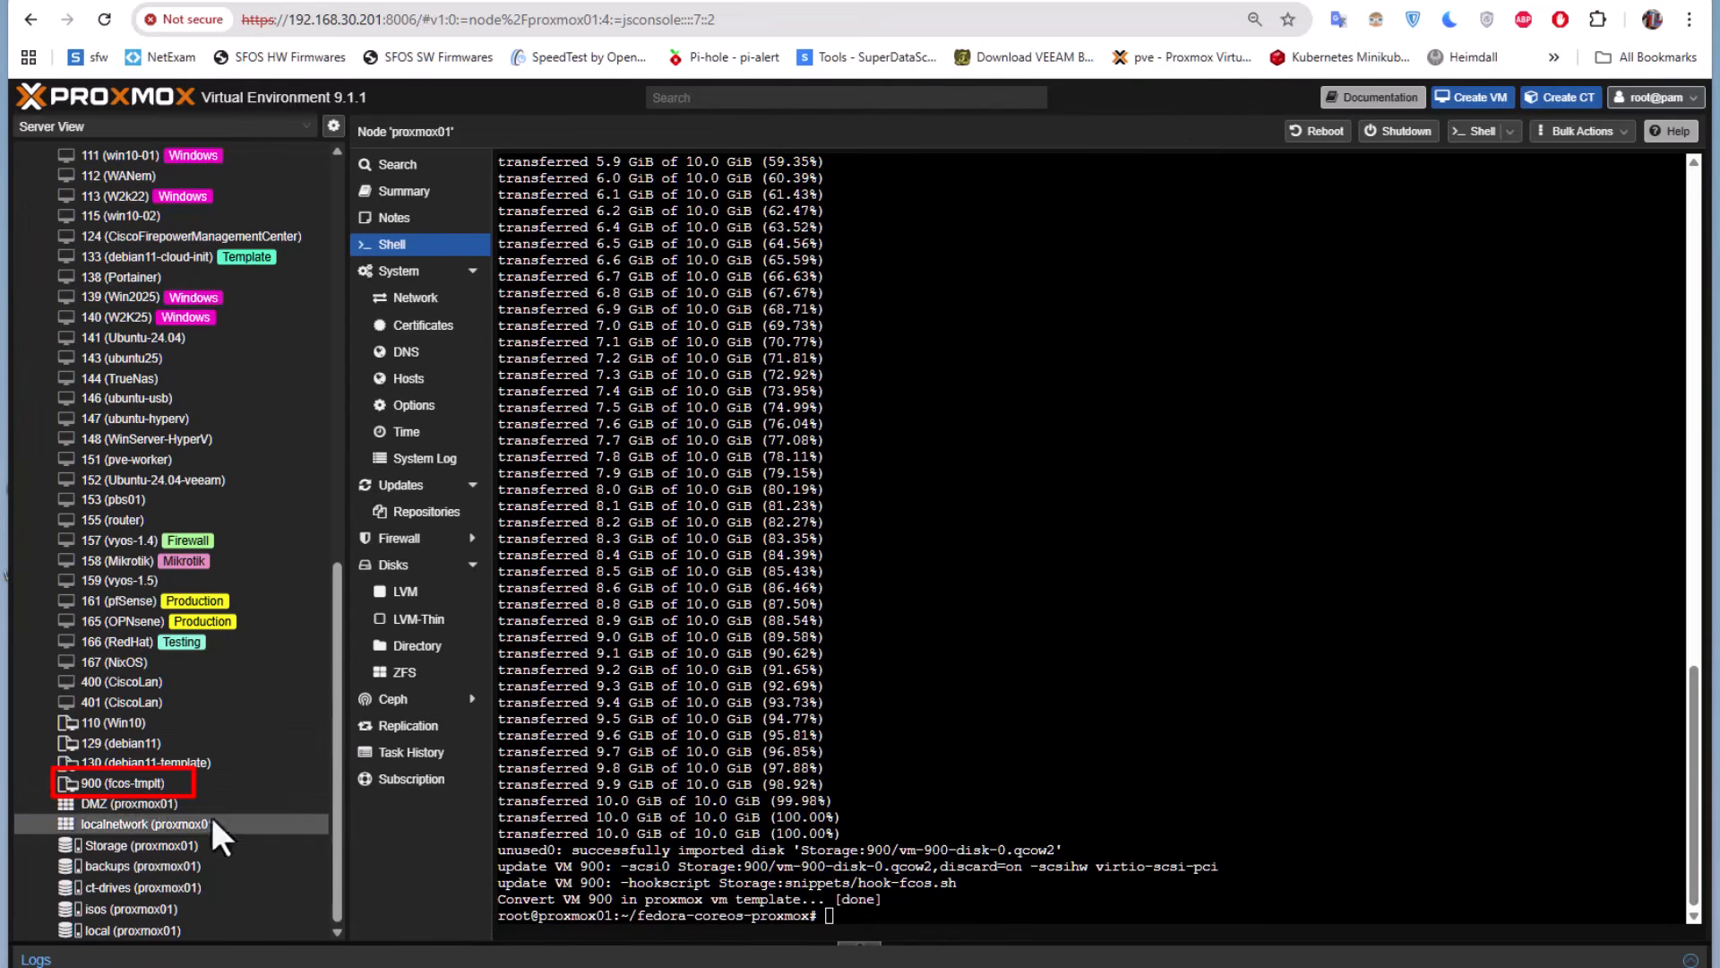
left_click(113, 783)
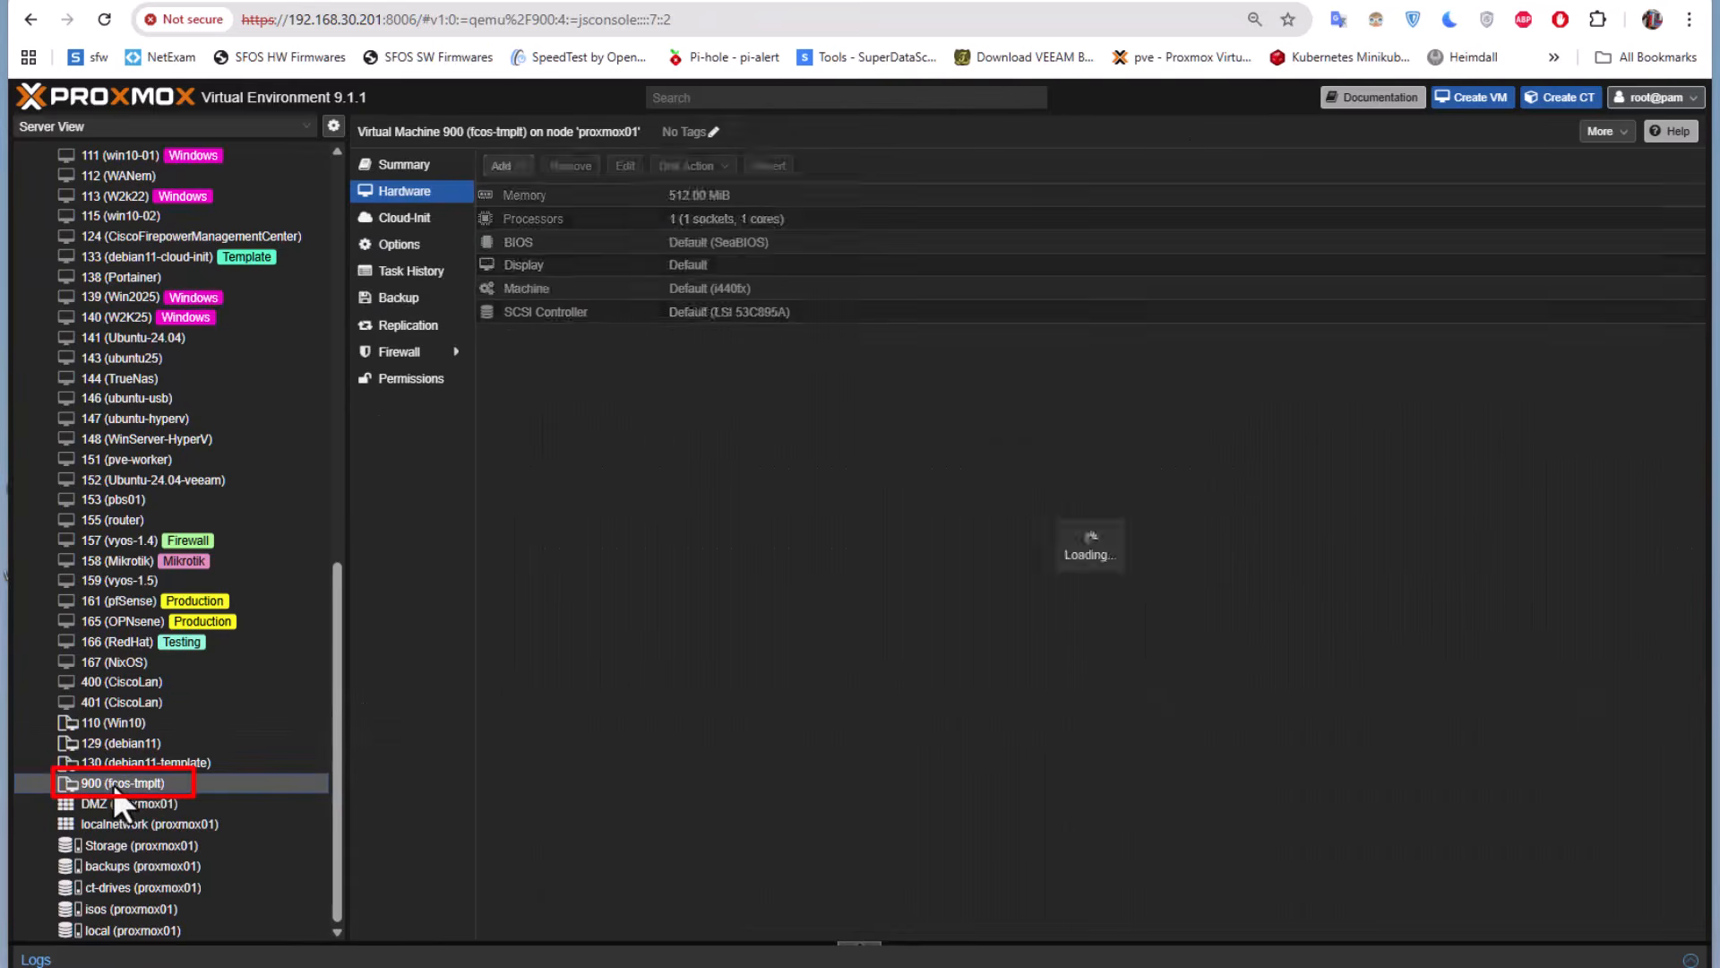
left_click(408, 221)
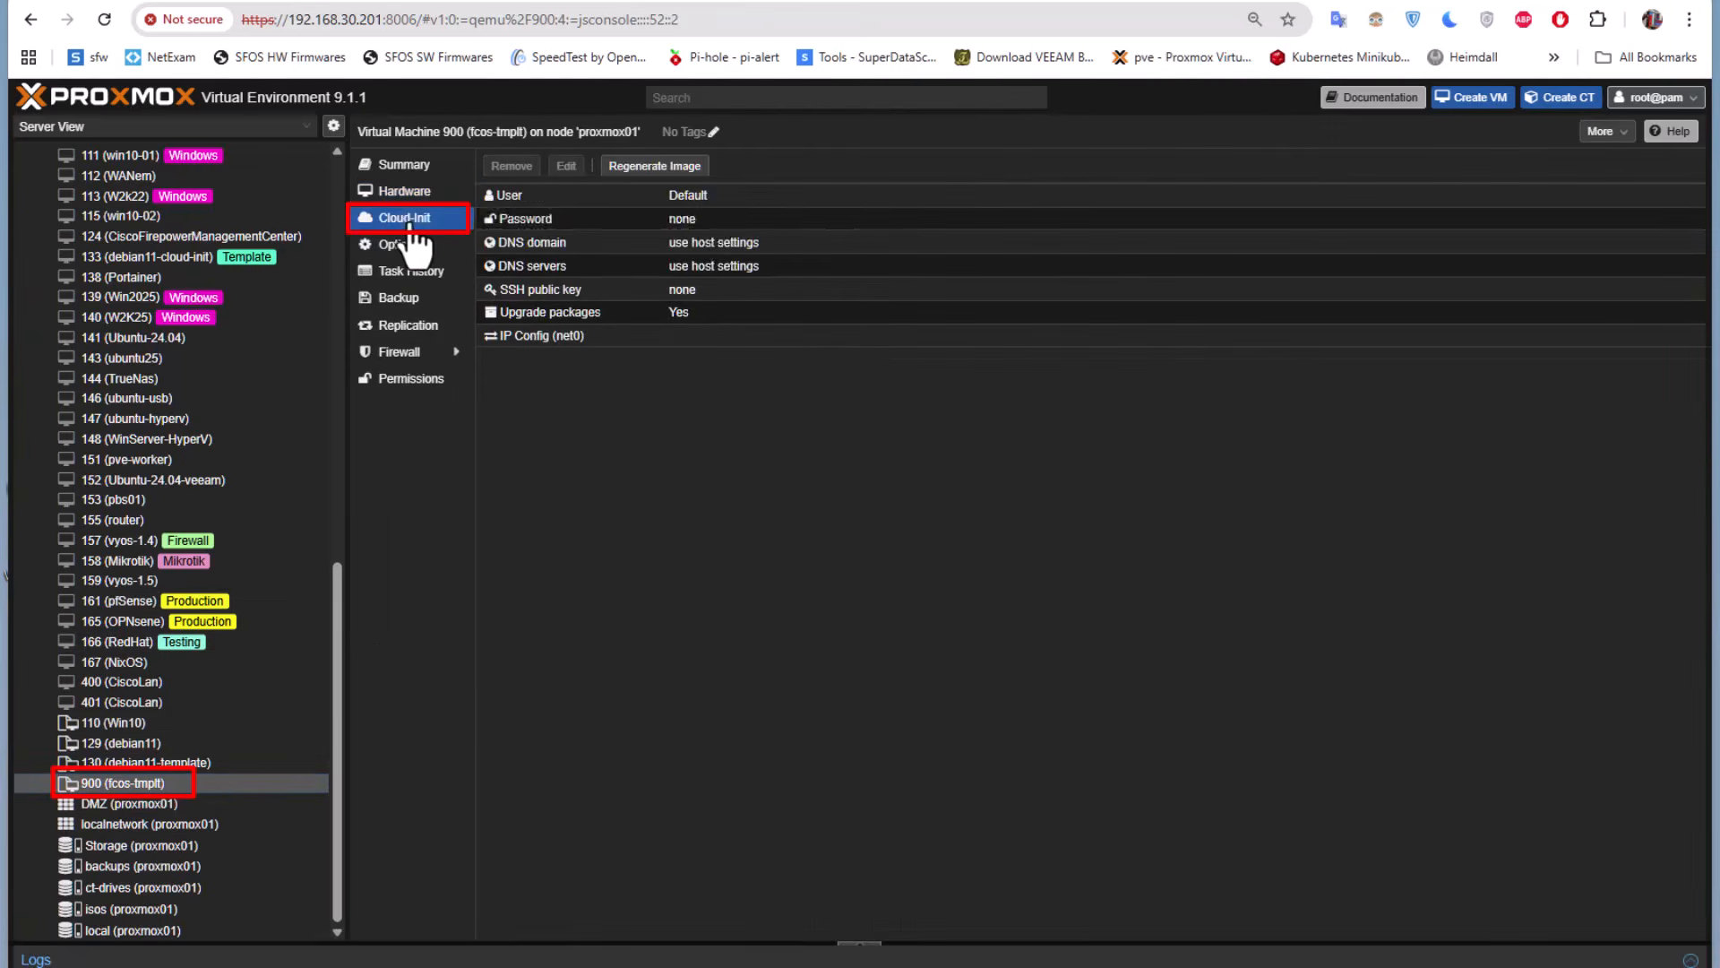
left_click(705, 193)
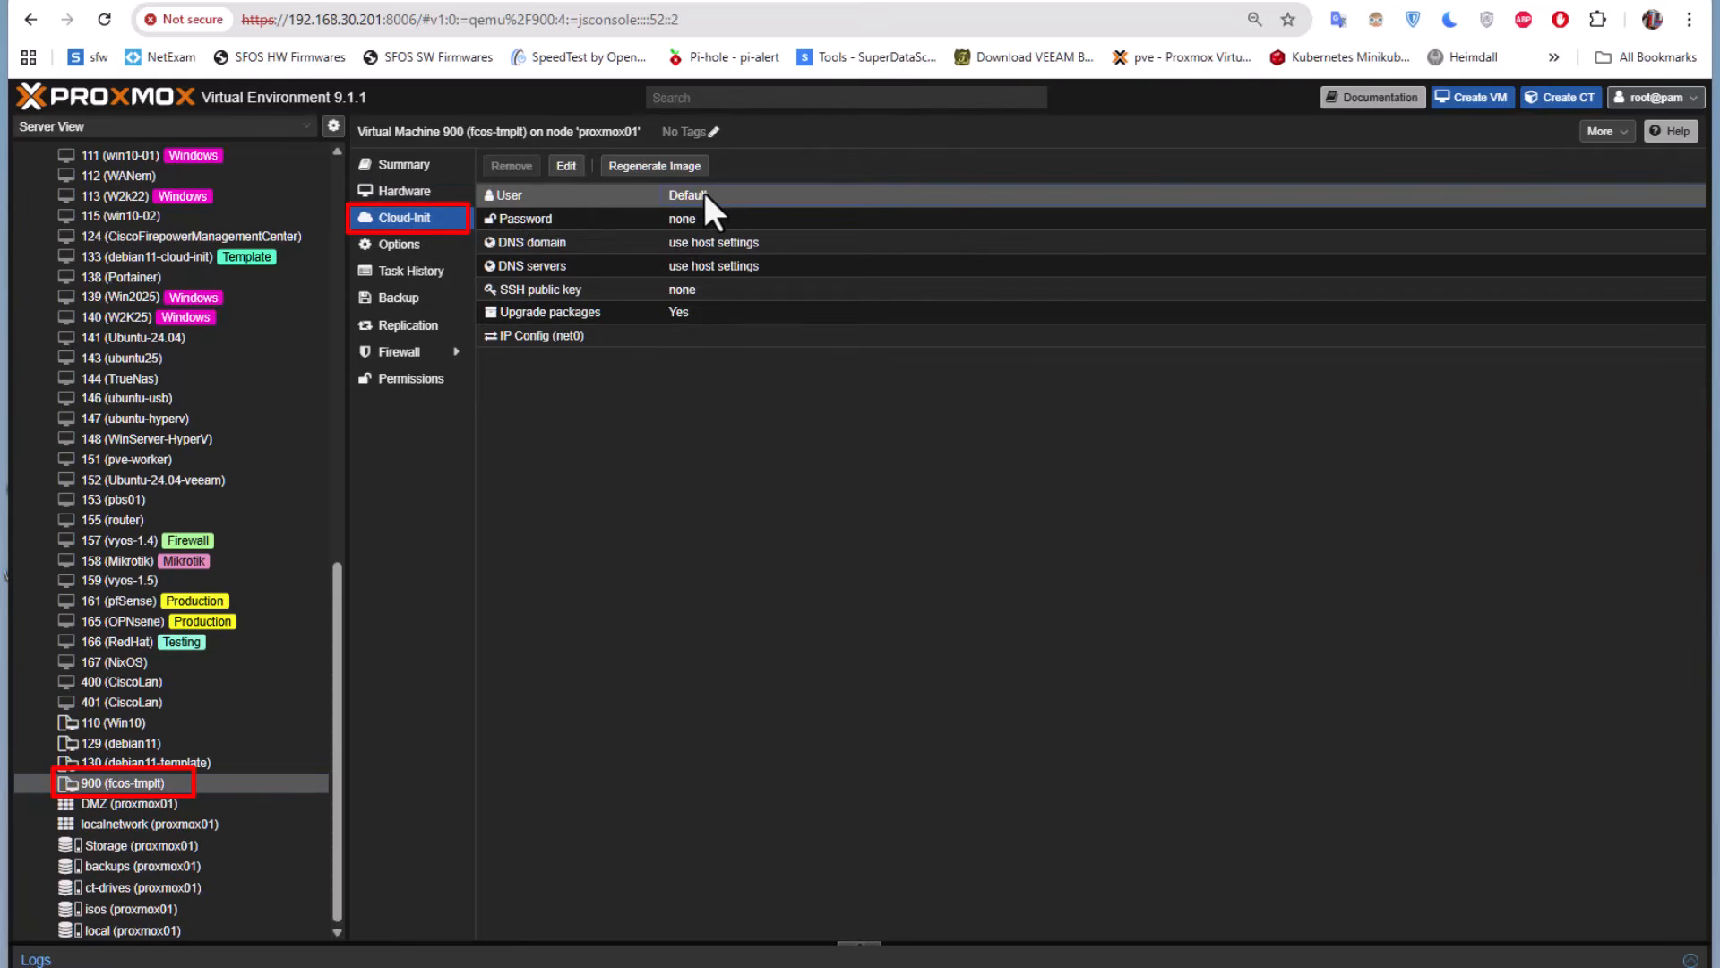
left_click(566, 167)
type("amine")
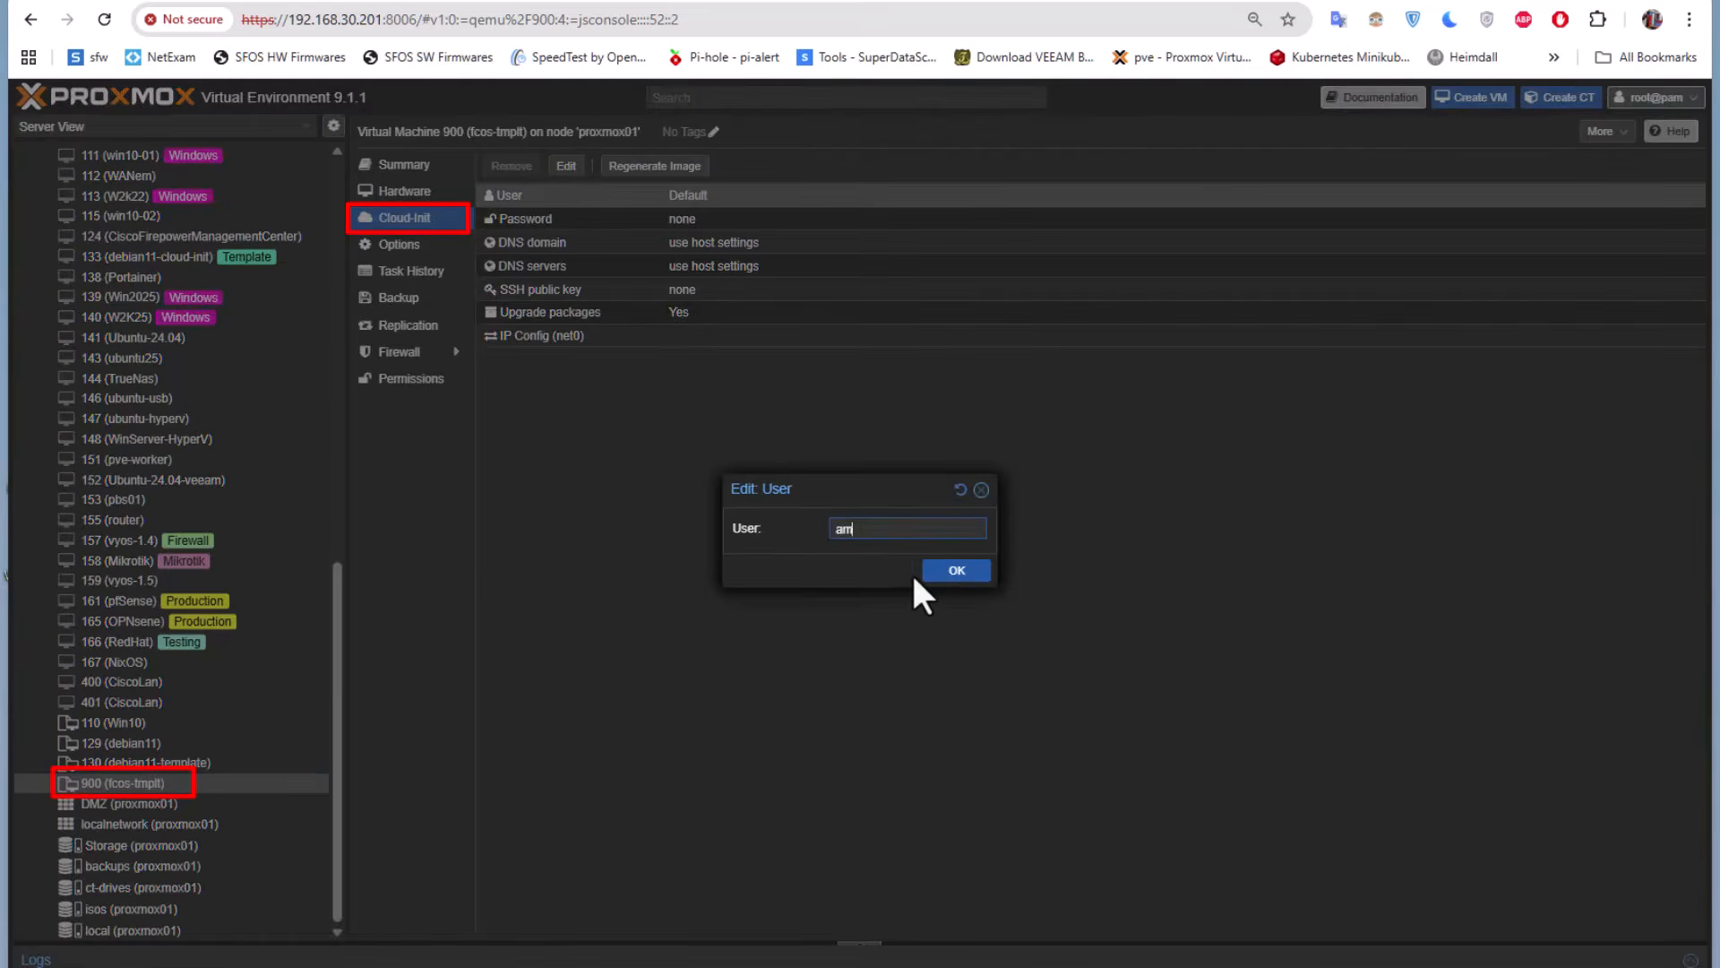
left_click(950, 572)
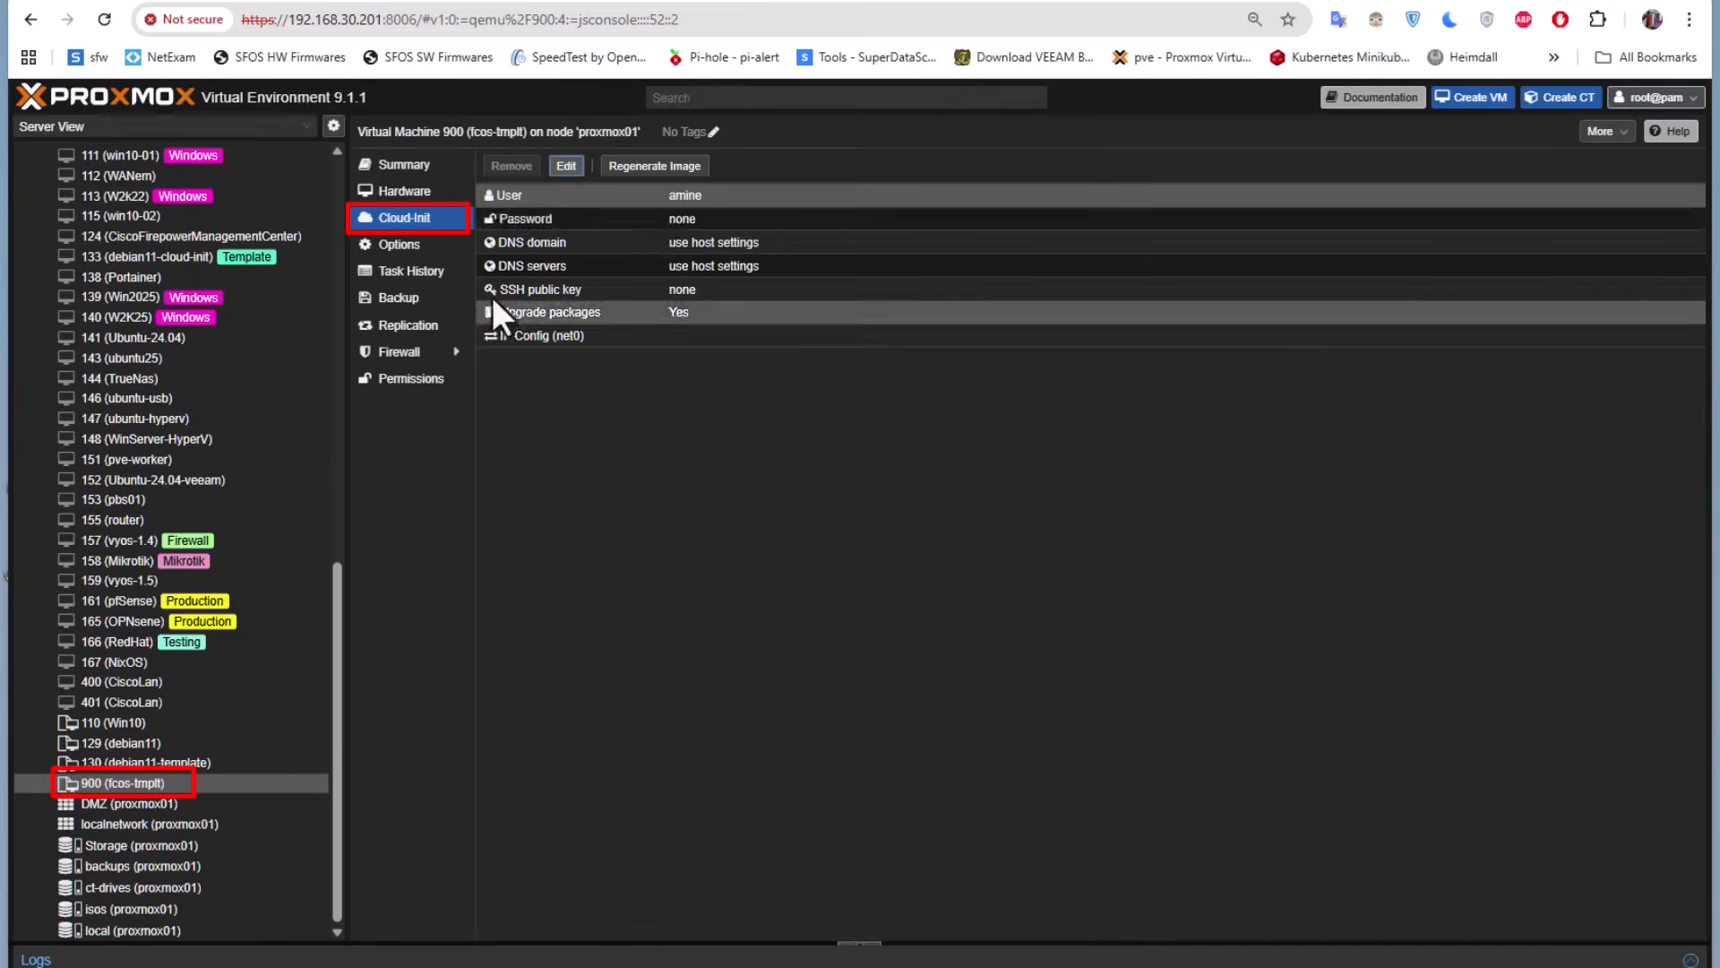
Set the Cloud-Init account password for template 900 and save it
double_click(697, 217)
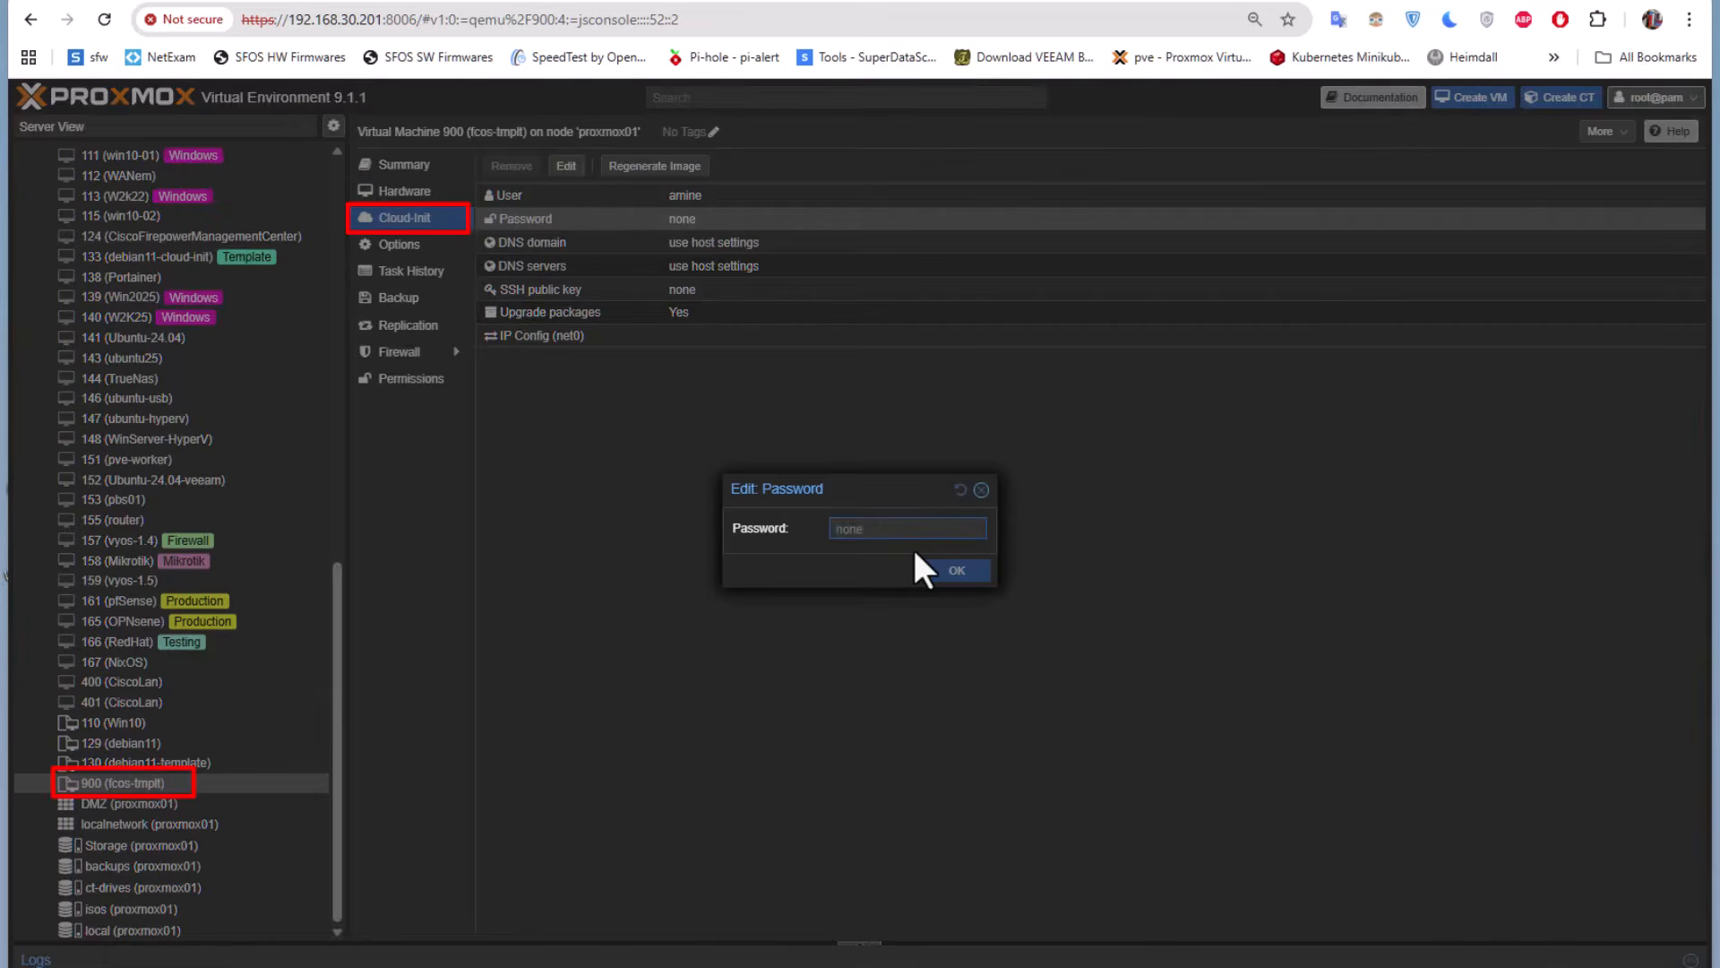
type("••••••••••")
left_click(957, 573)
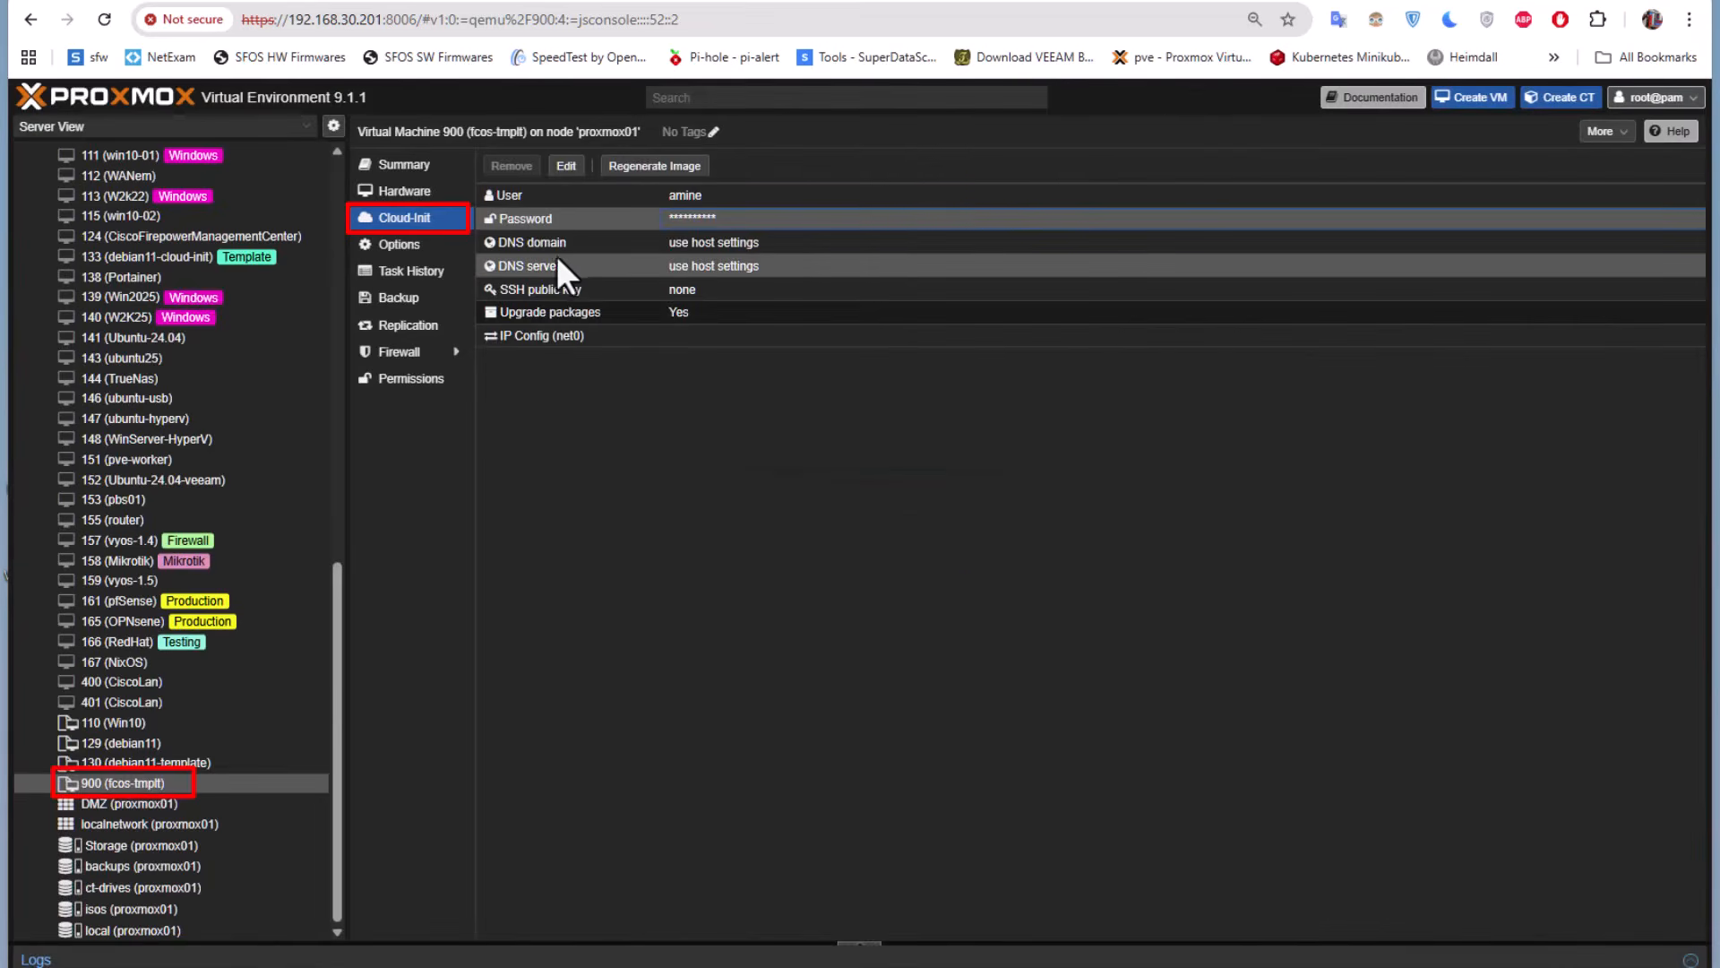
Set the template's Cloud-Init DNS domain to 8.8.8.8 and save the change
double_click(695, 263)
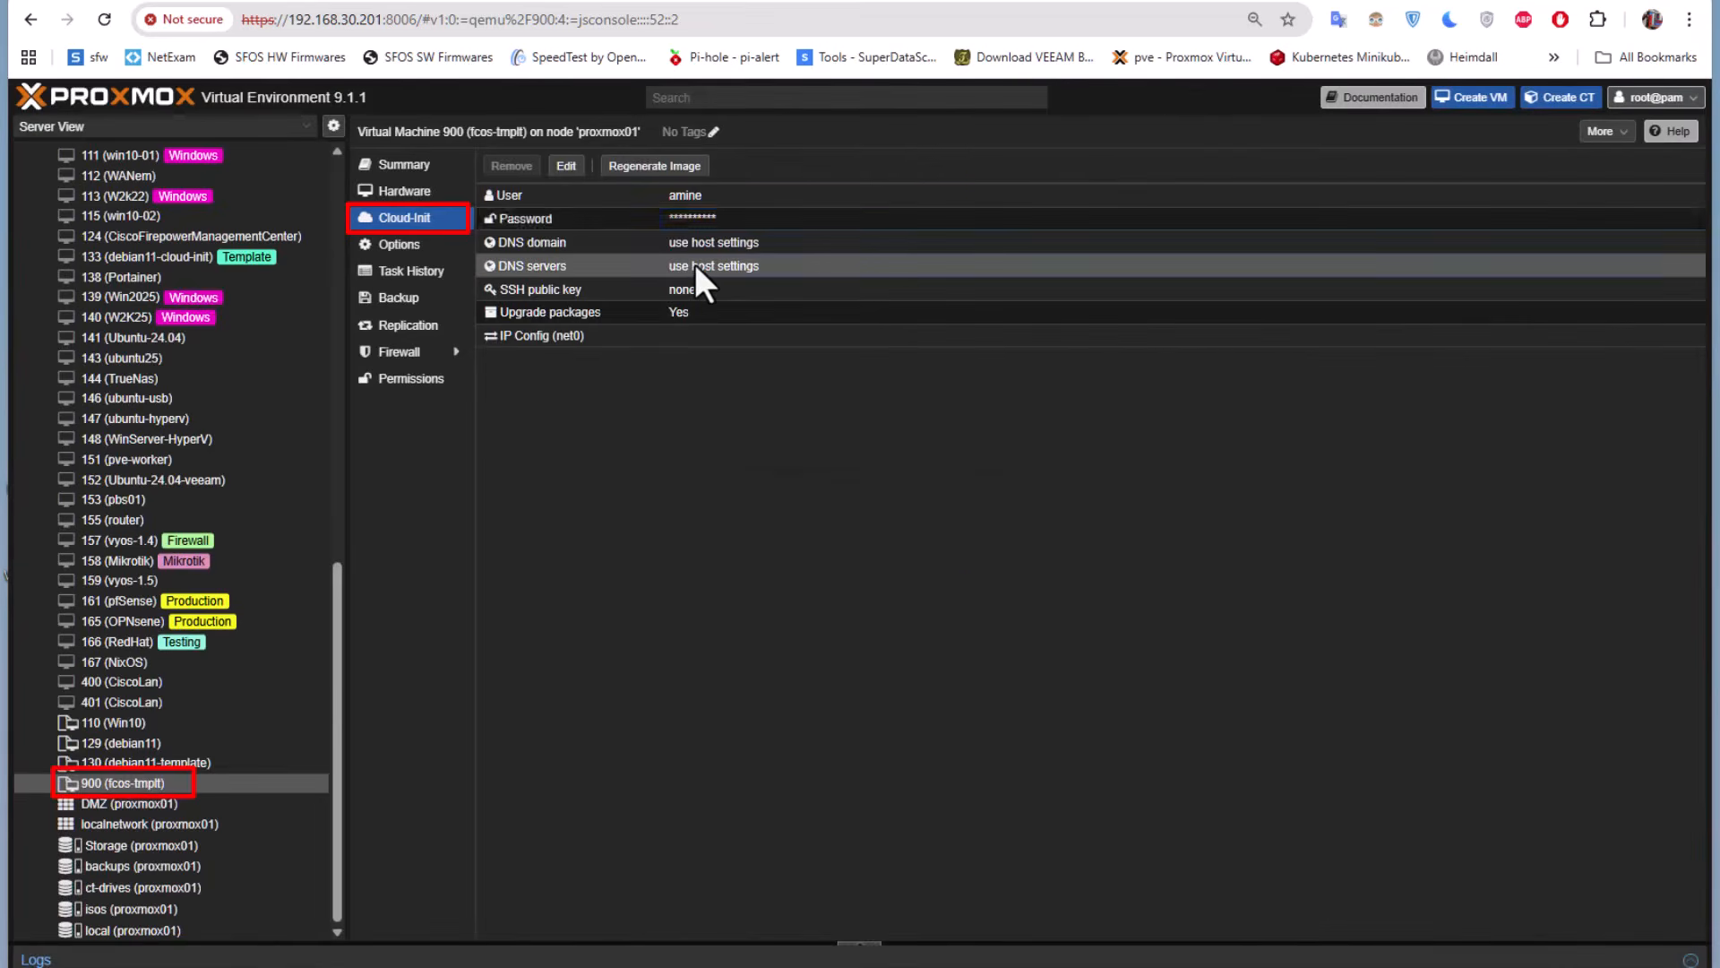
type("8.8.8.8")
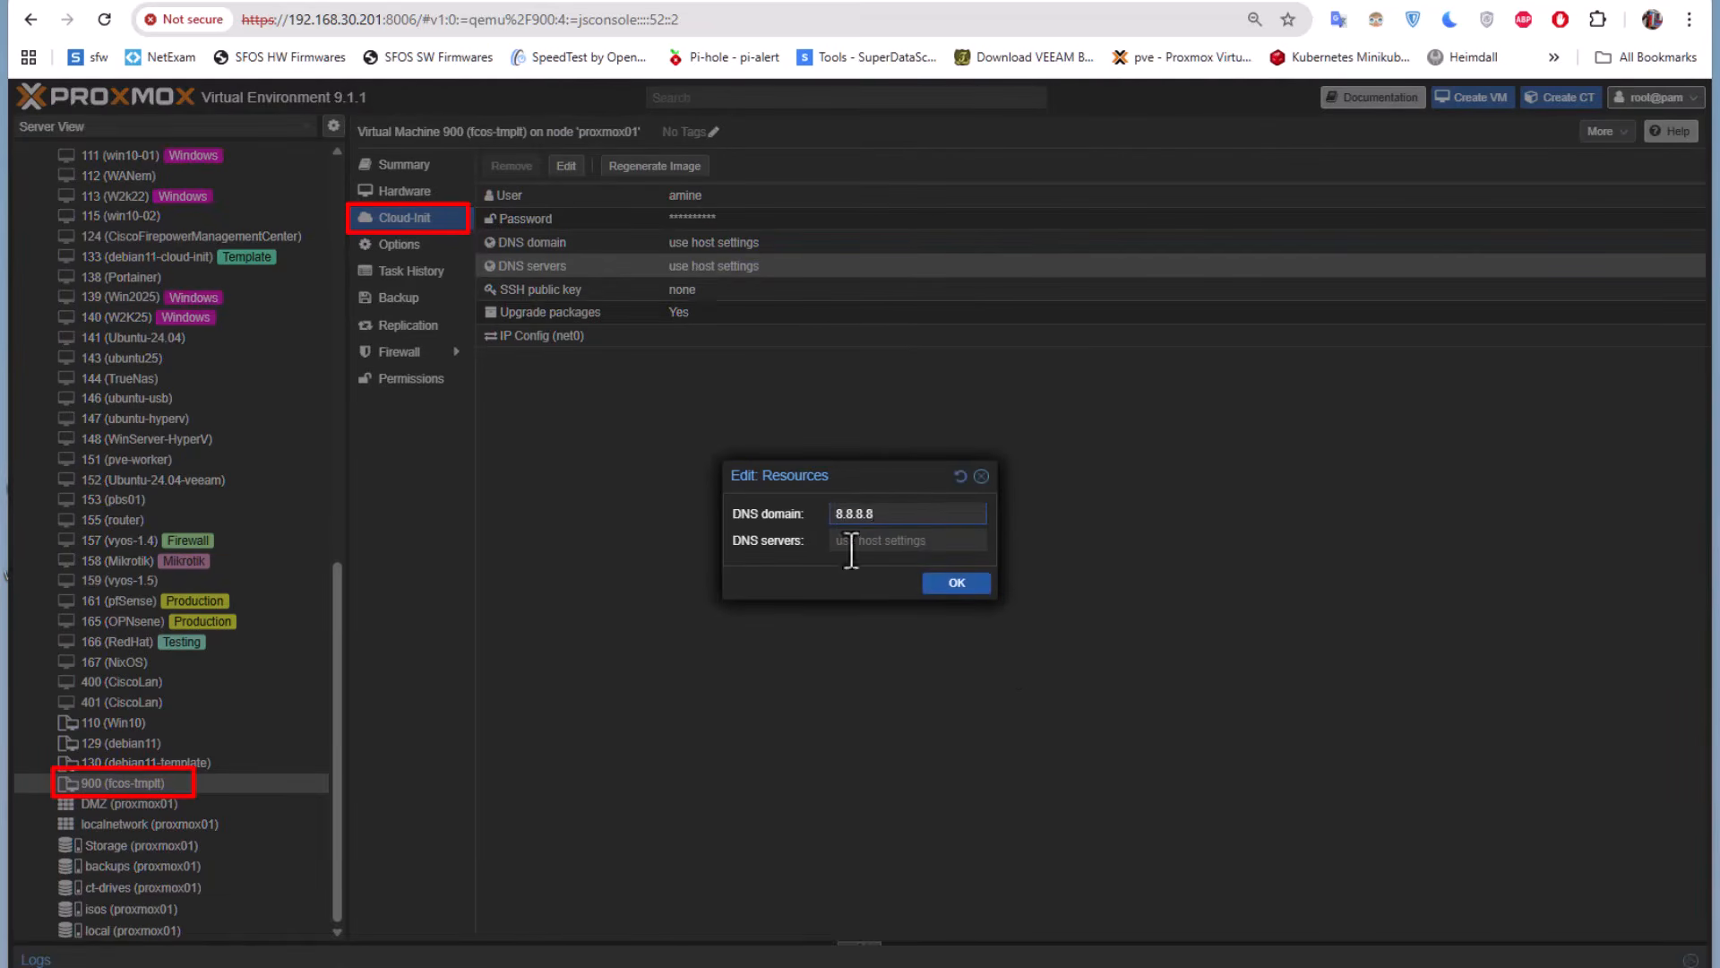
left_click(964, 582)
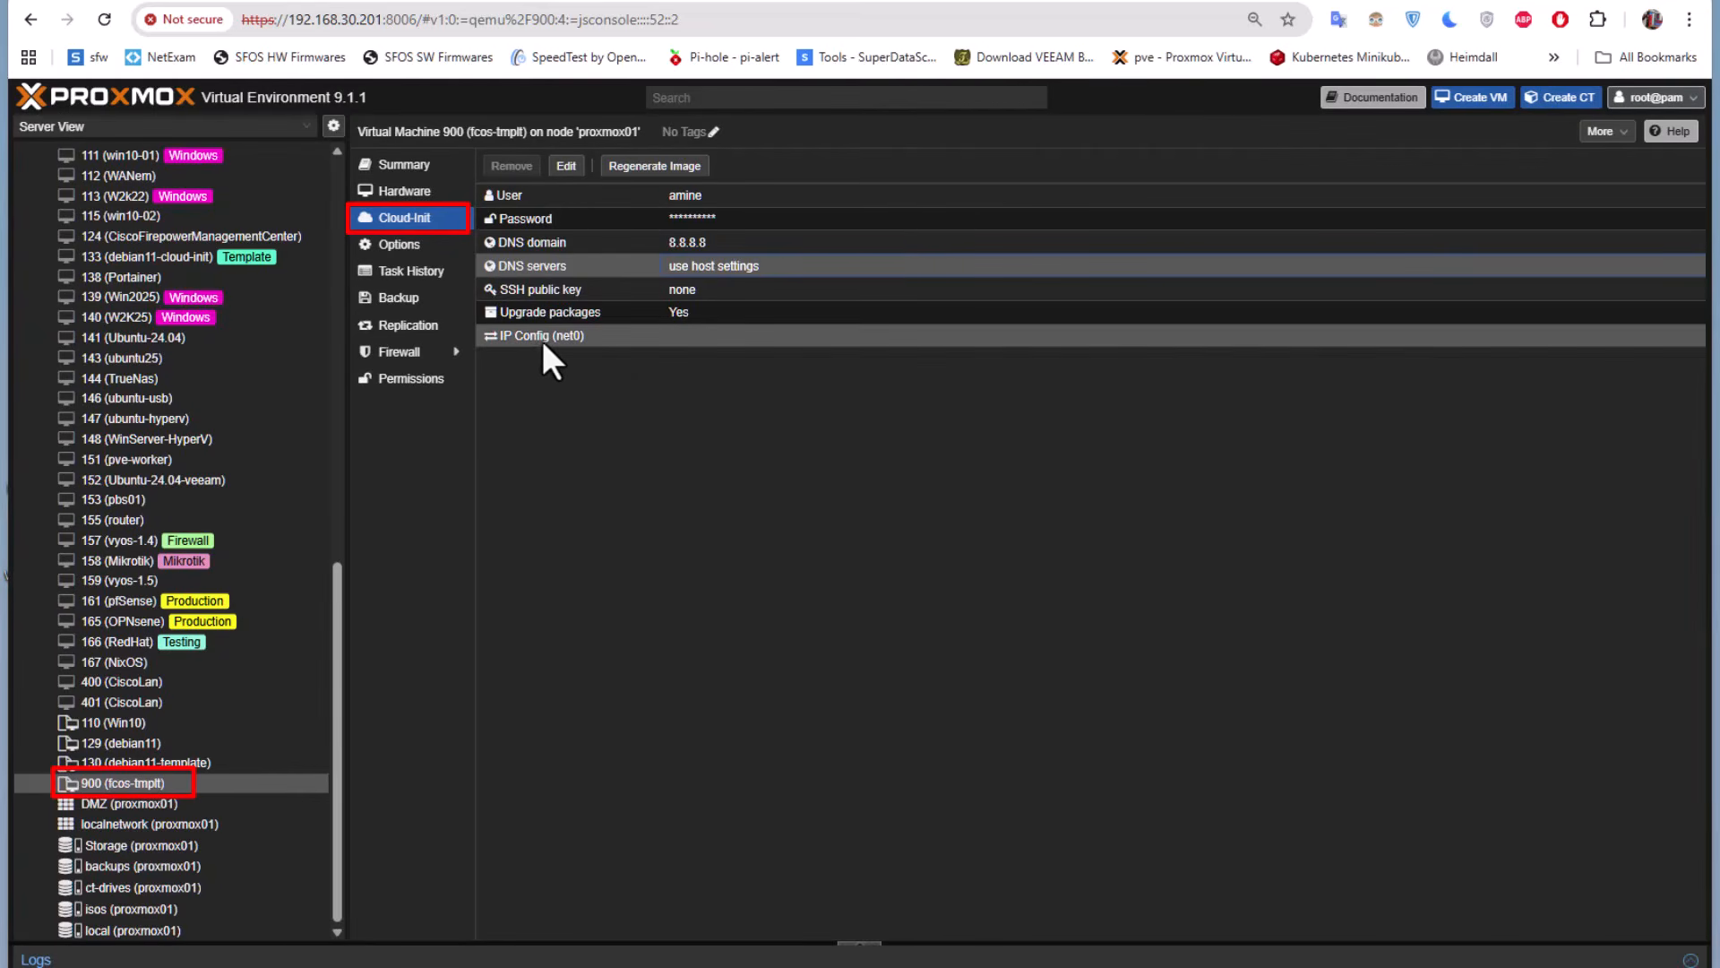
Set the IPv4 configuration of the template's net0 device to DHCP and save it
double_click(621, 336)
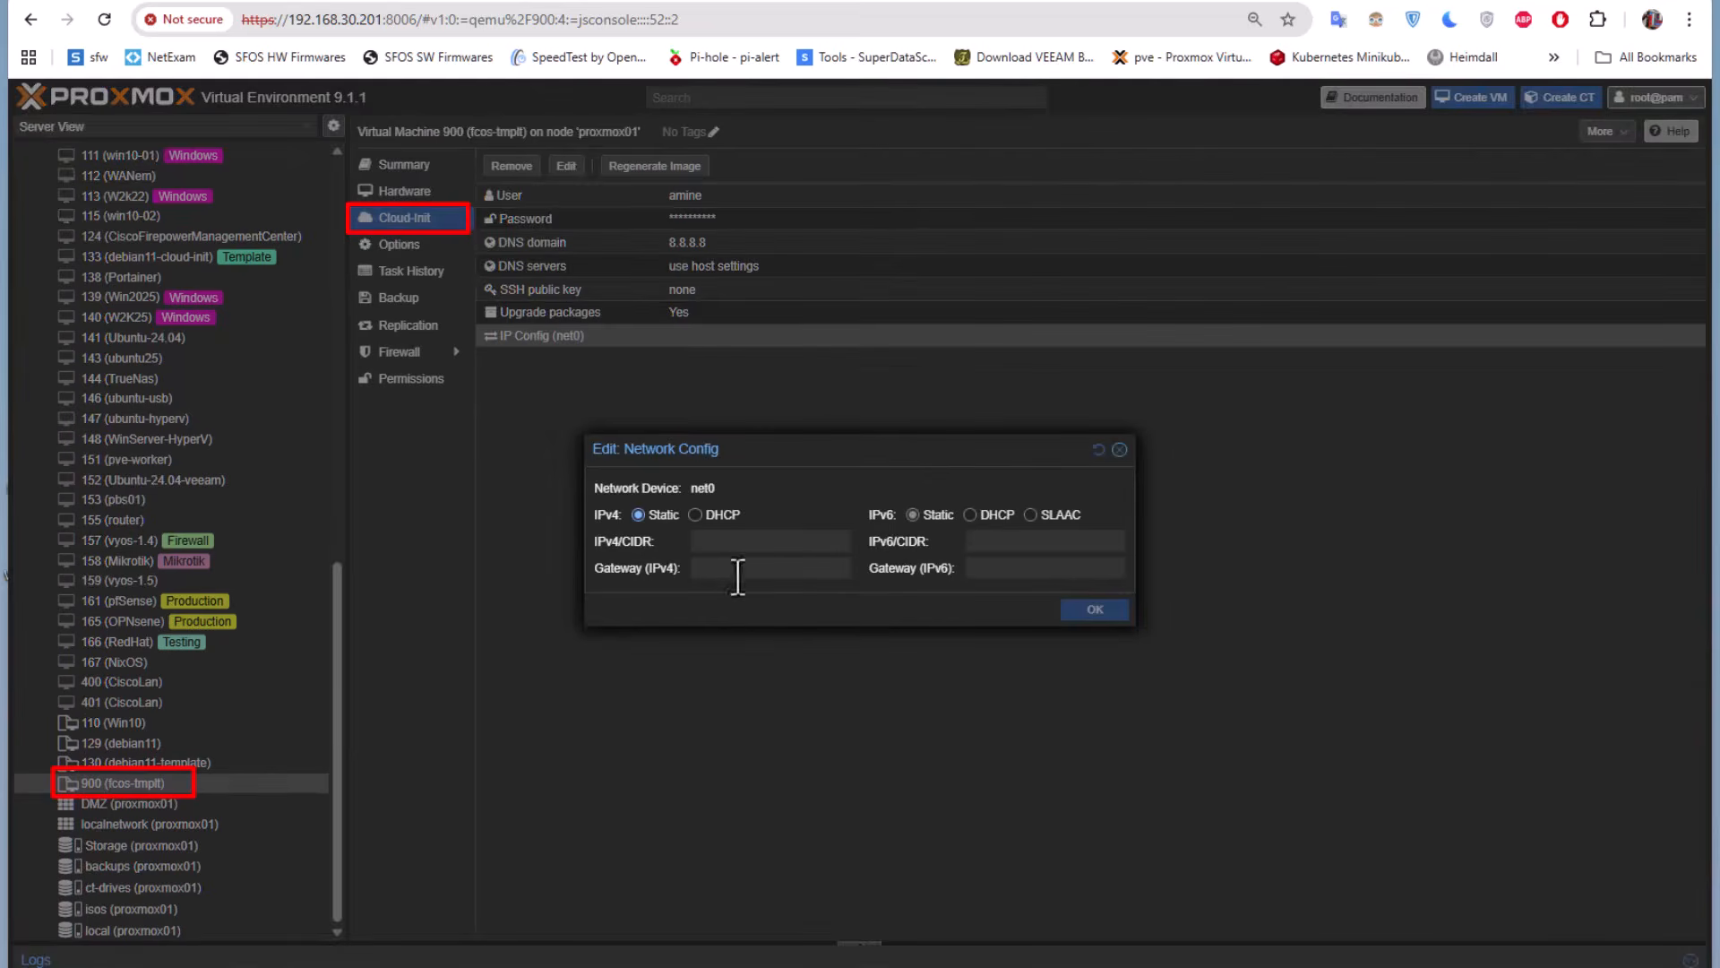
left_click(696, 514)
left_click(1095, 611)
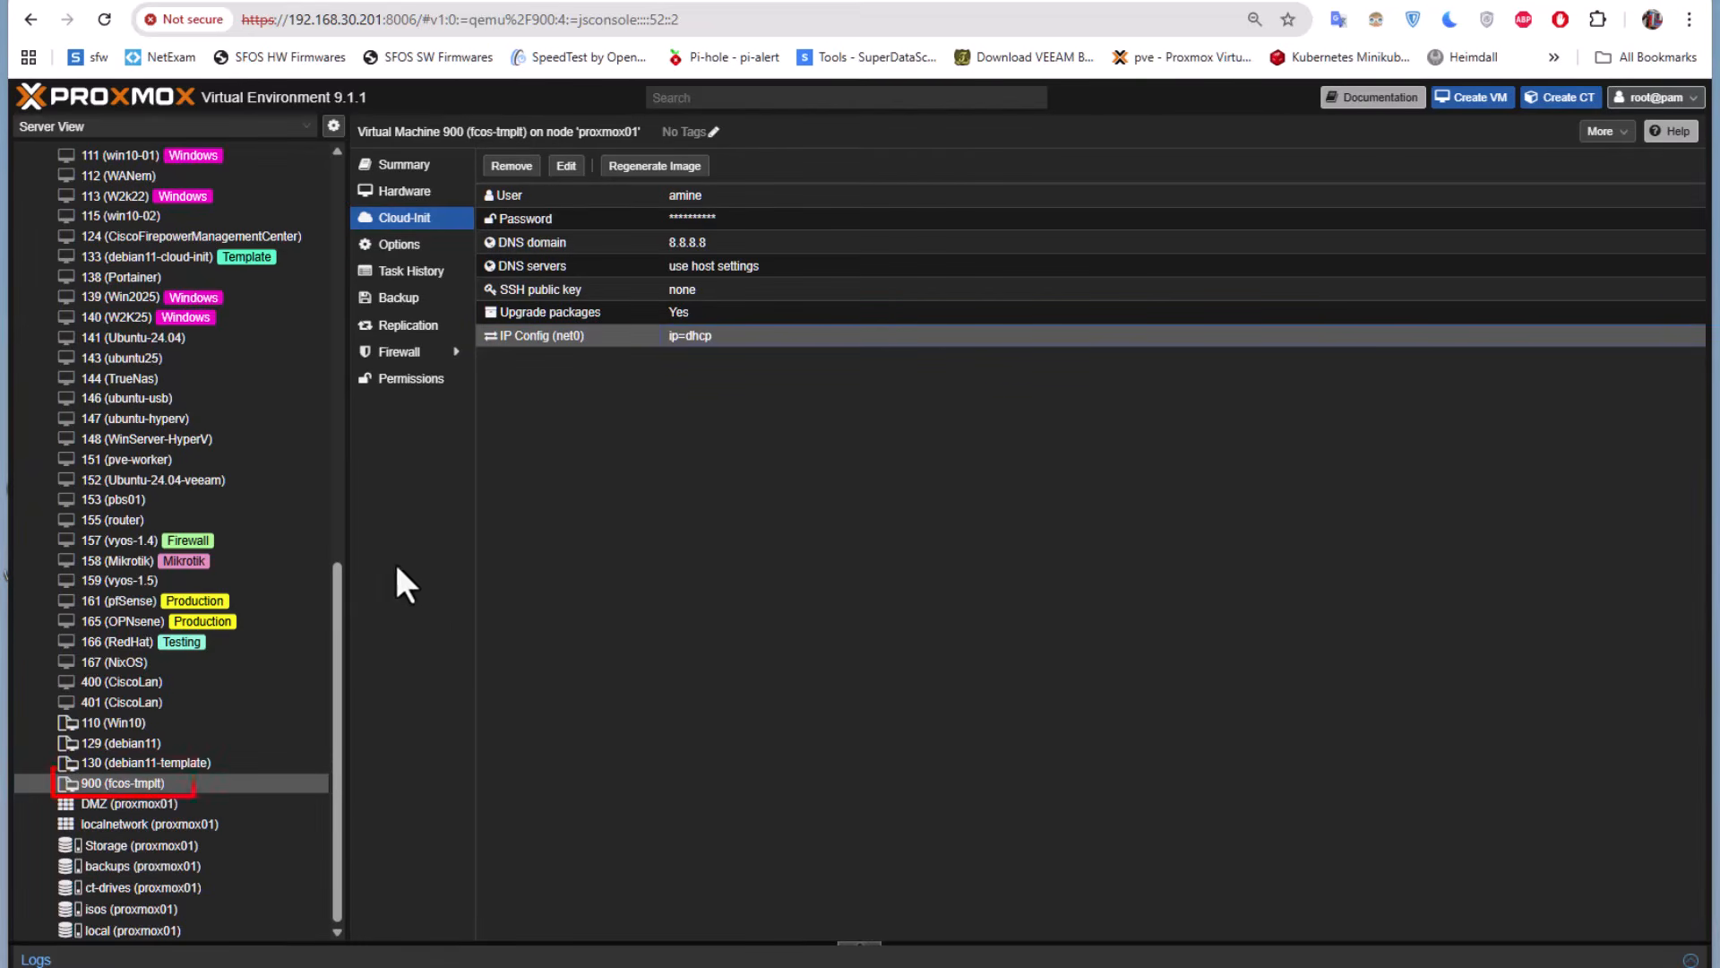
View the summary of template 900, start cloning it and name the new VM CoreOS
left_click(412, 169)
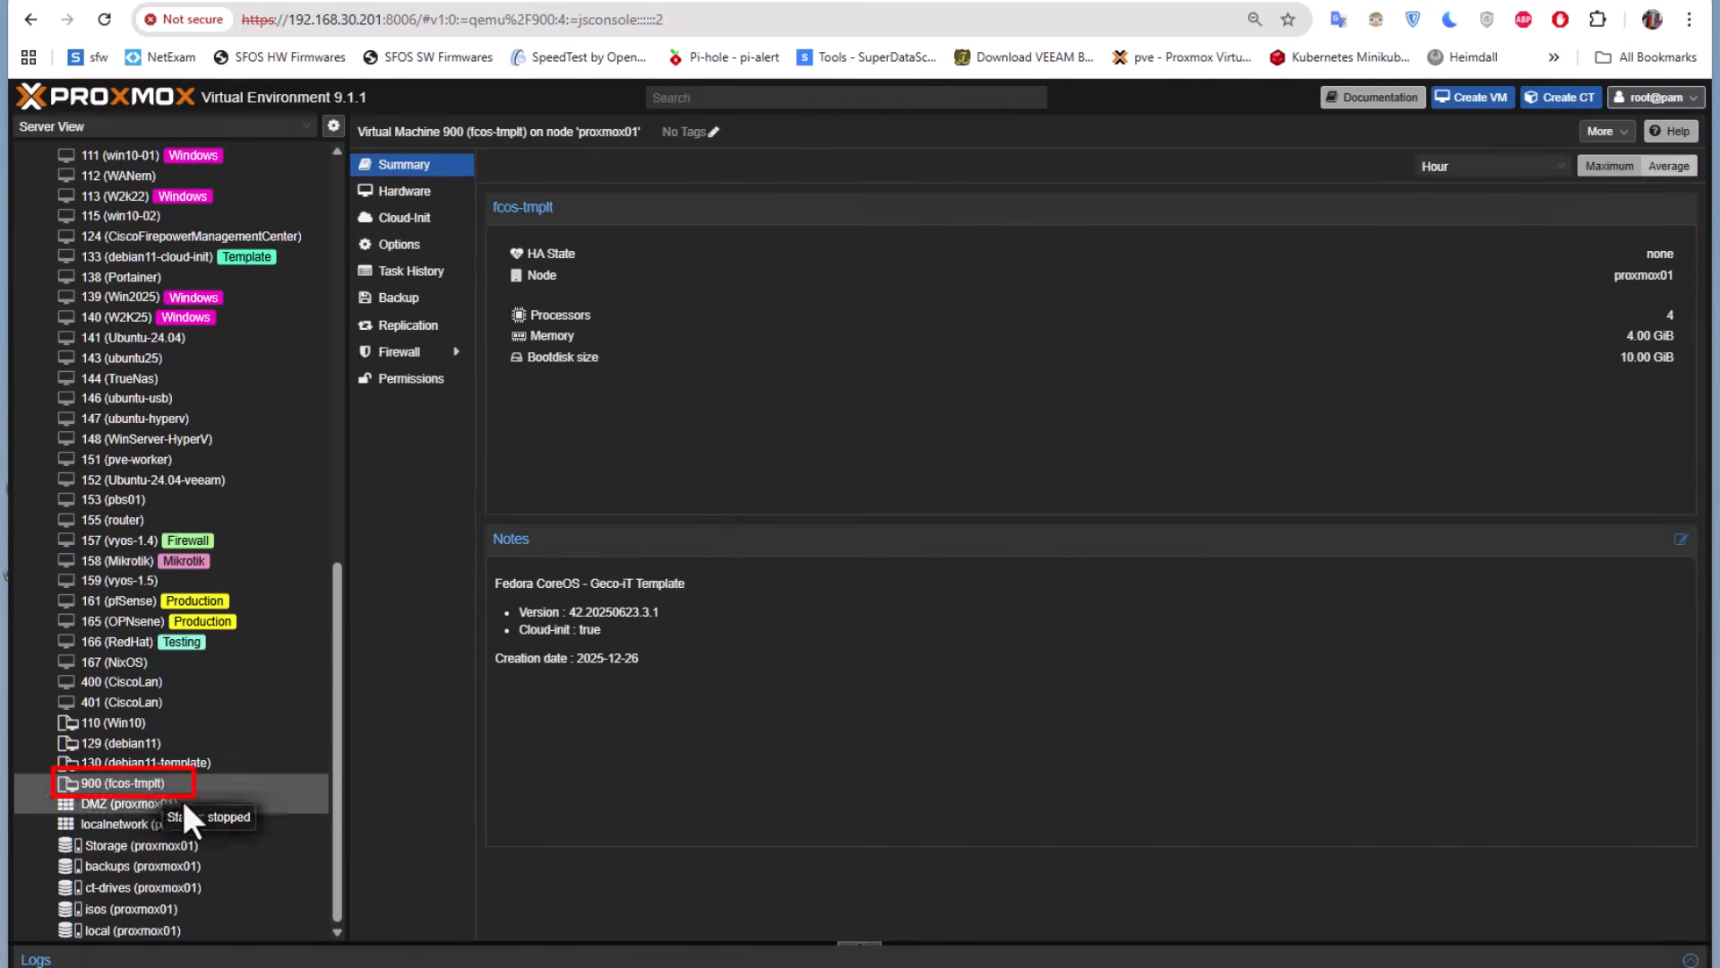
right_click(132, 785)
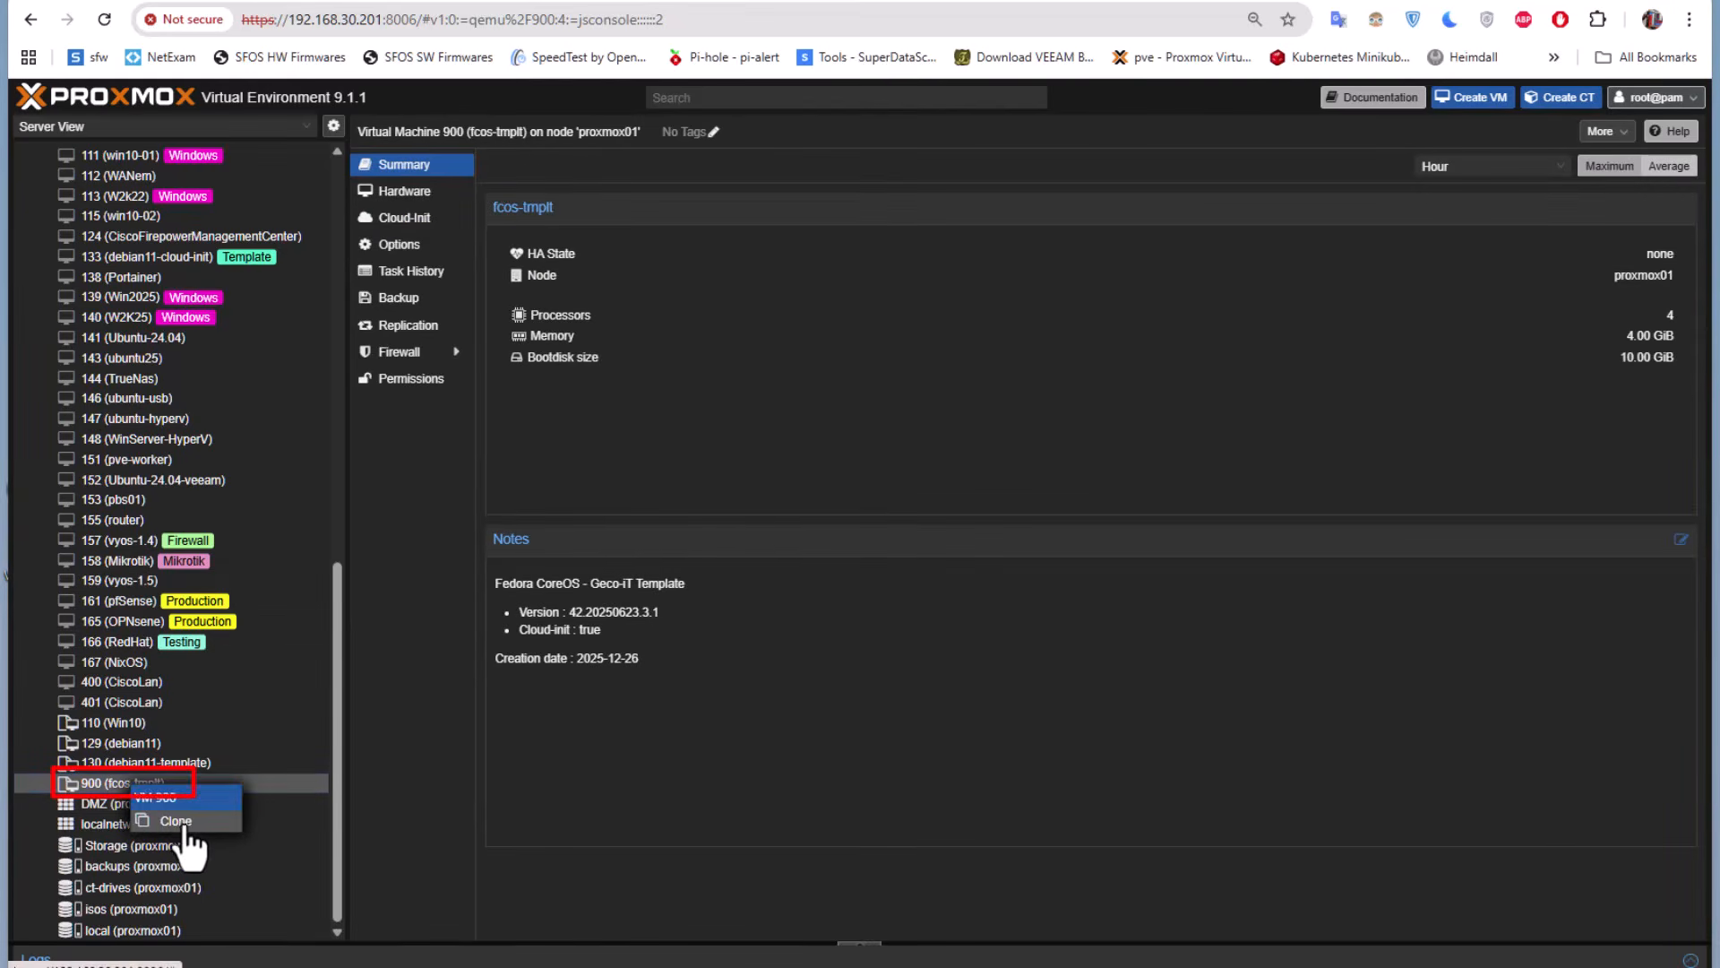
left_click(175, 821)
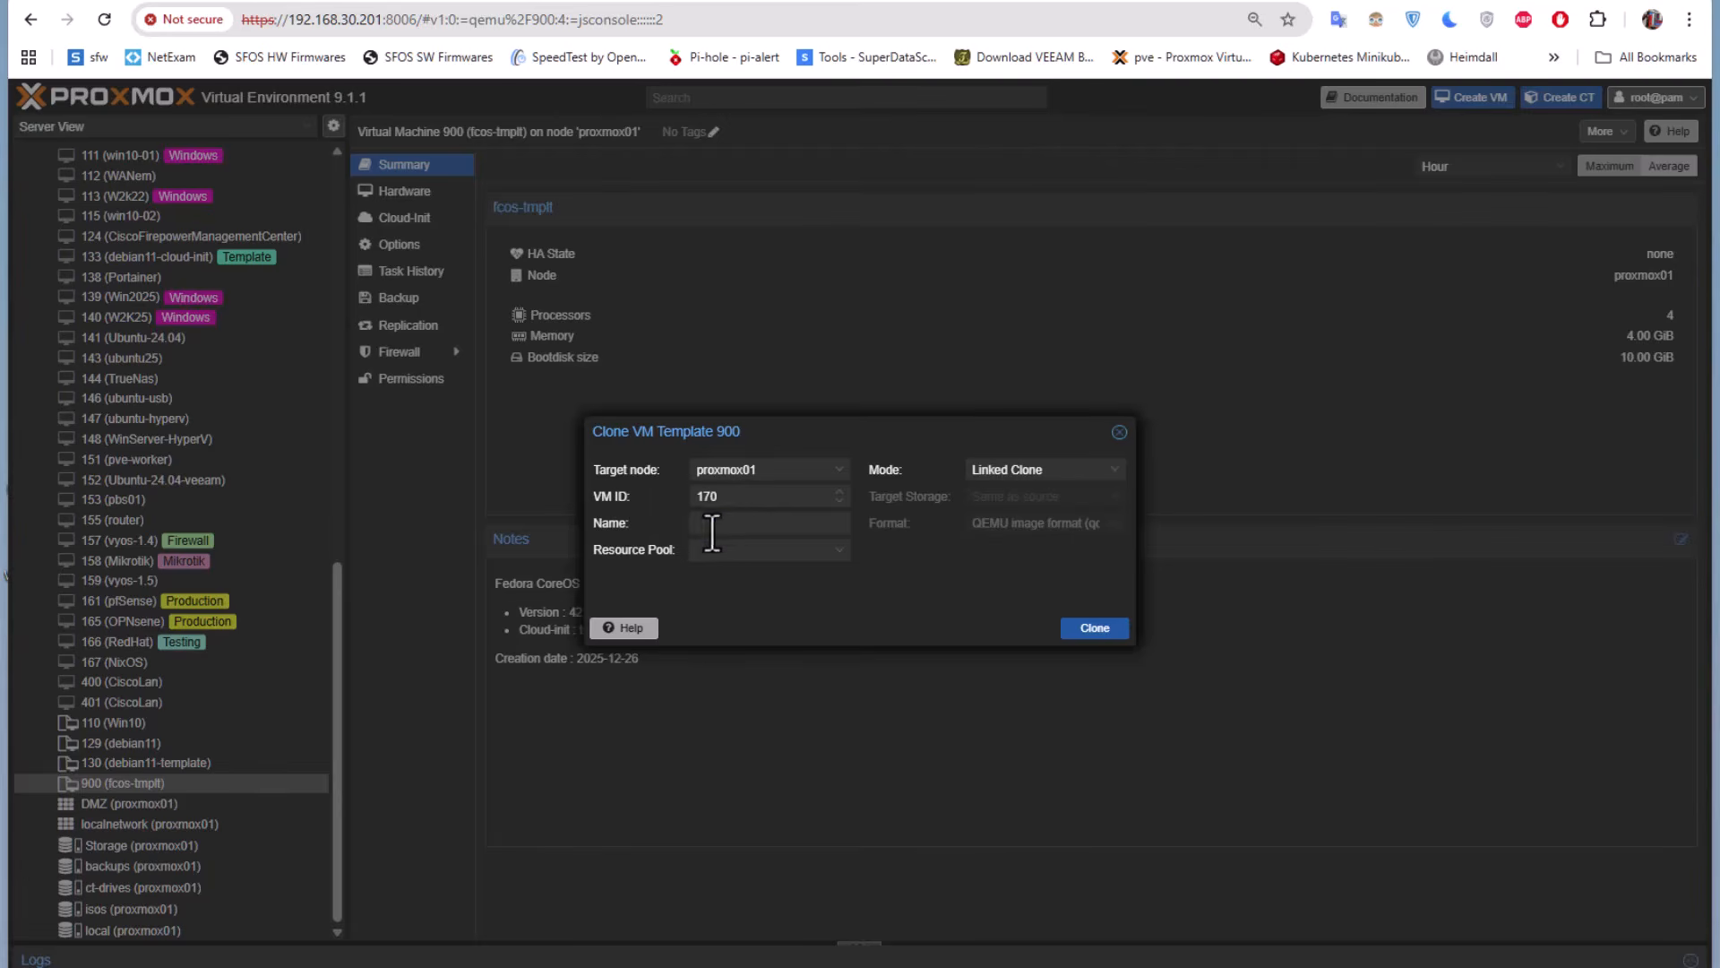
left_click(745, 526)
type("CoreOS")
left_click(842, 548)
left_click(842, 548)
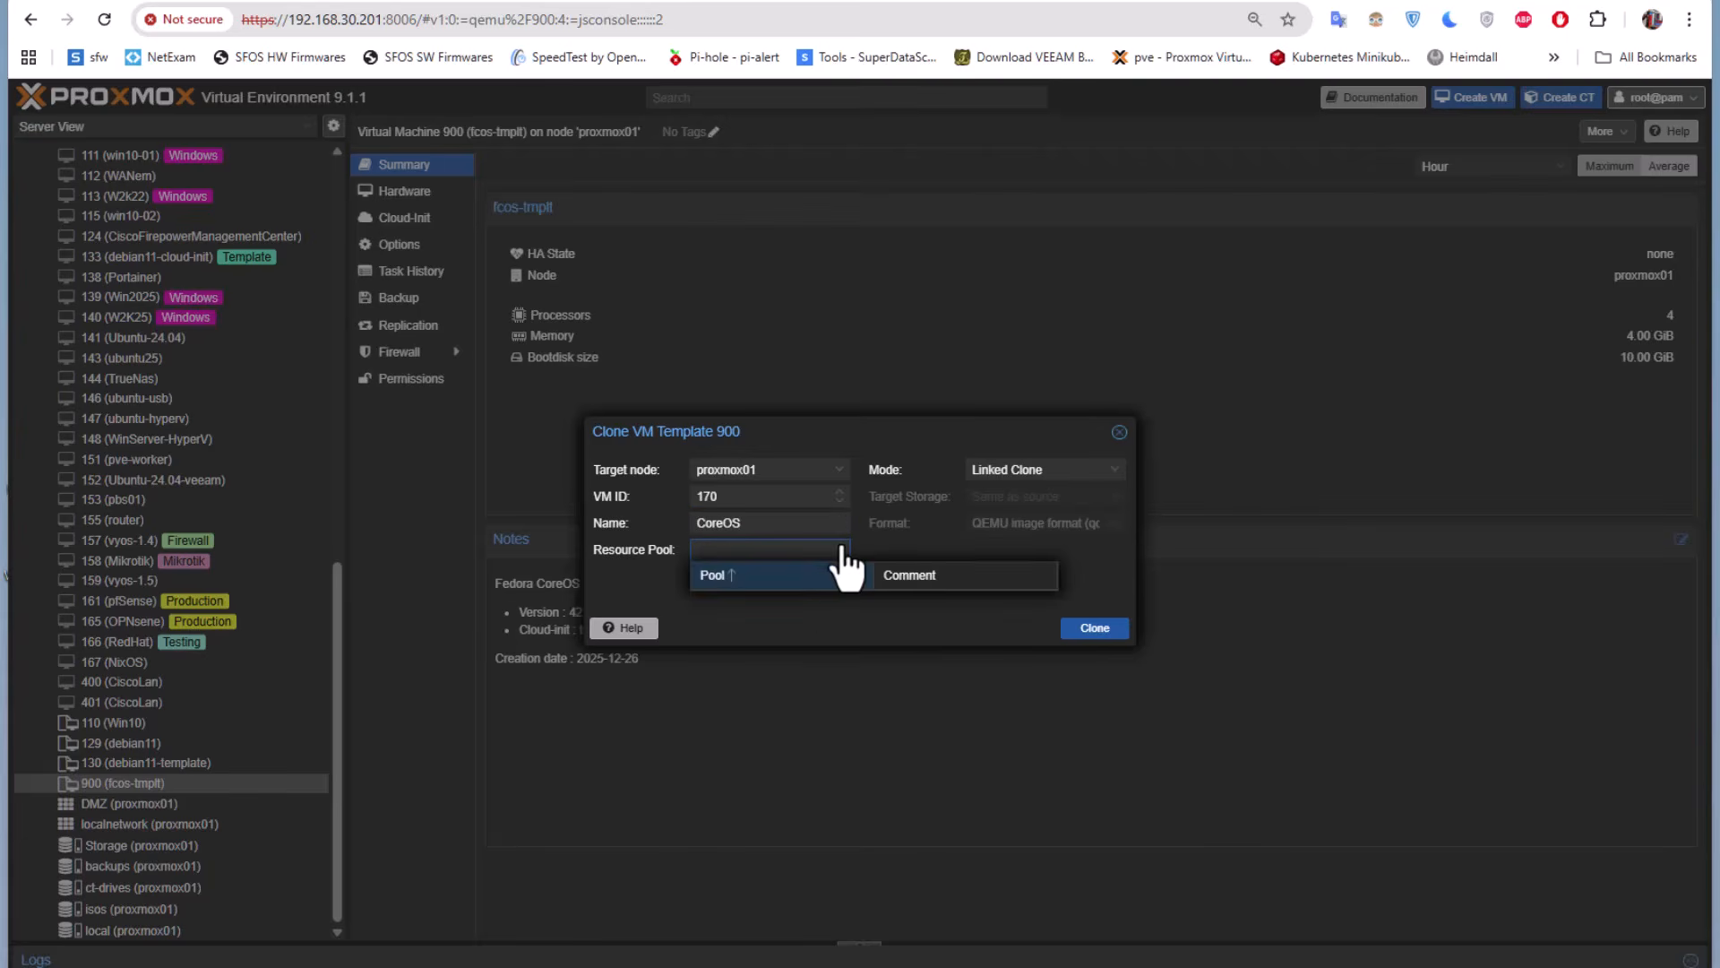
left_click(842, 548)
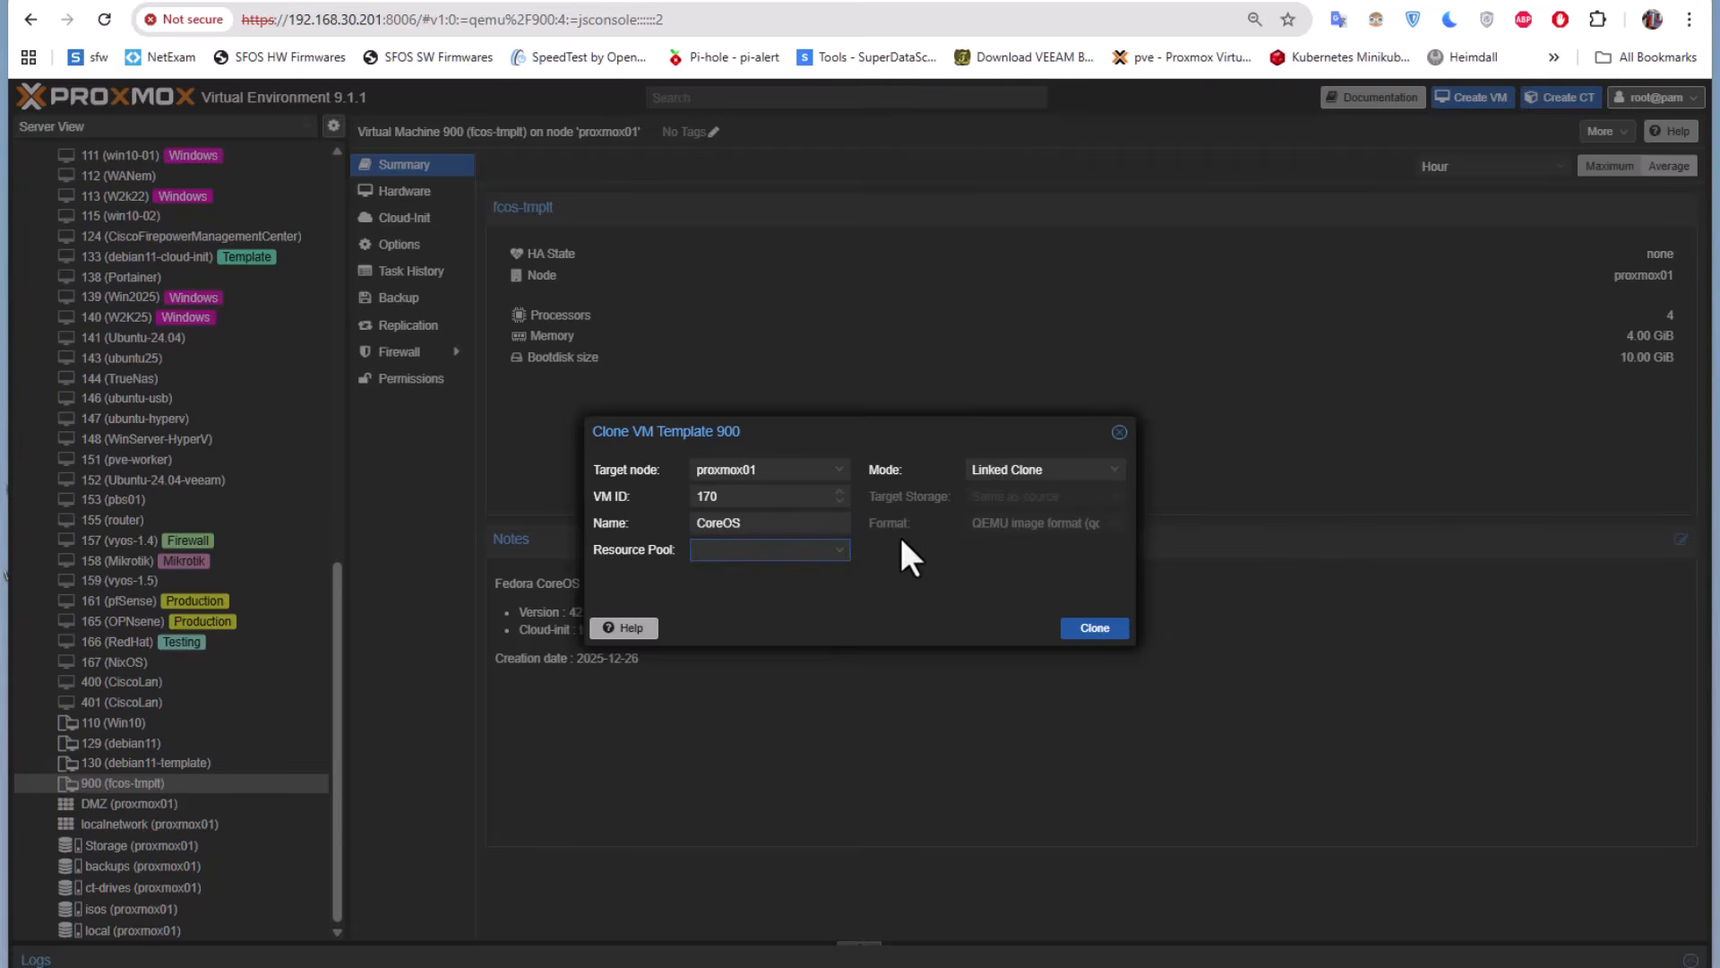
Set the clone mode to Full Clone and create the CoreOS VM from template 900
left_click(1086, 636)
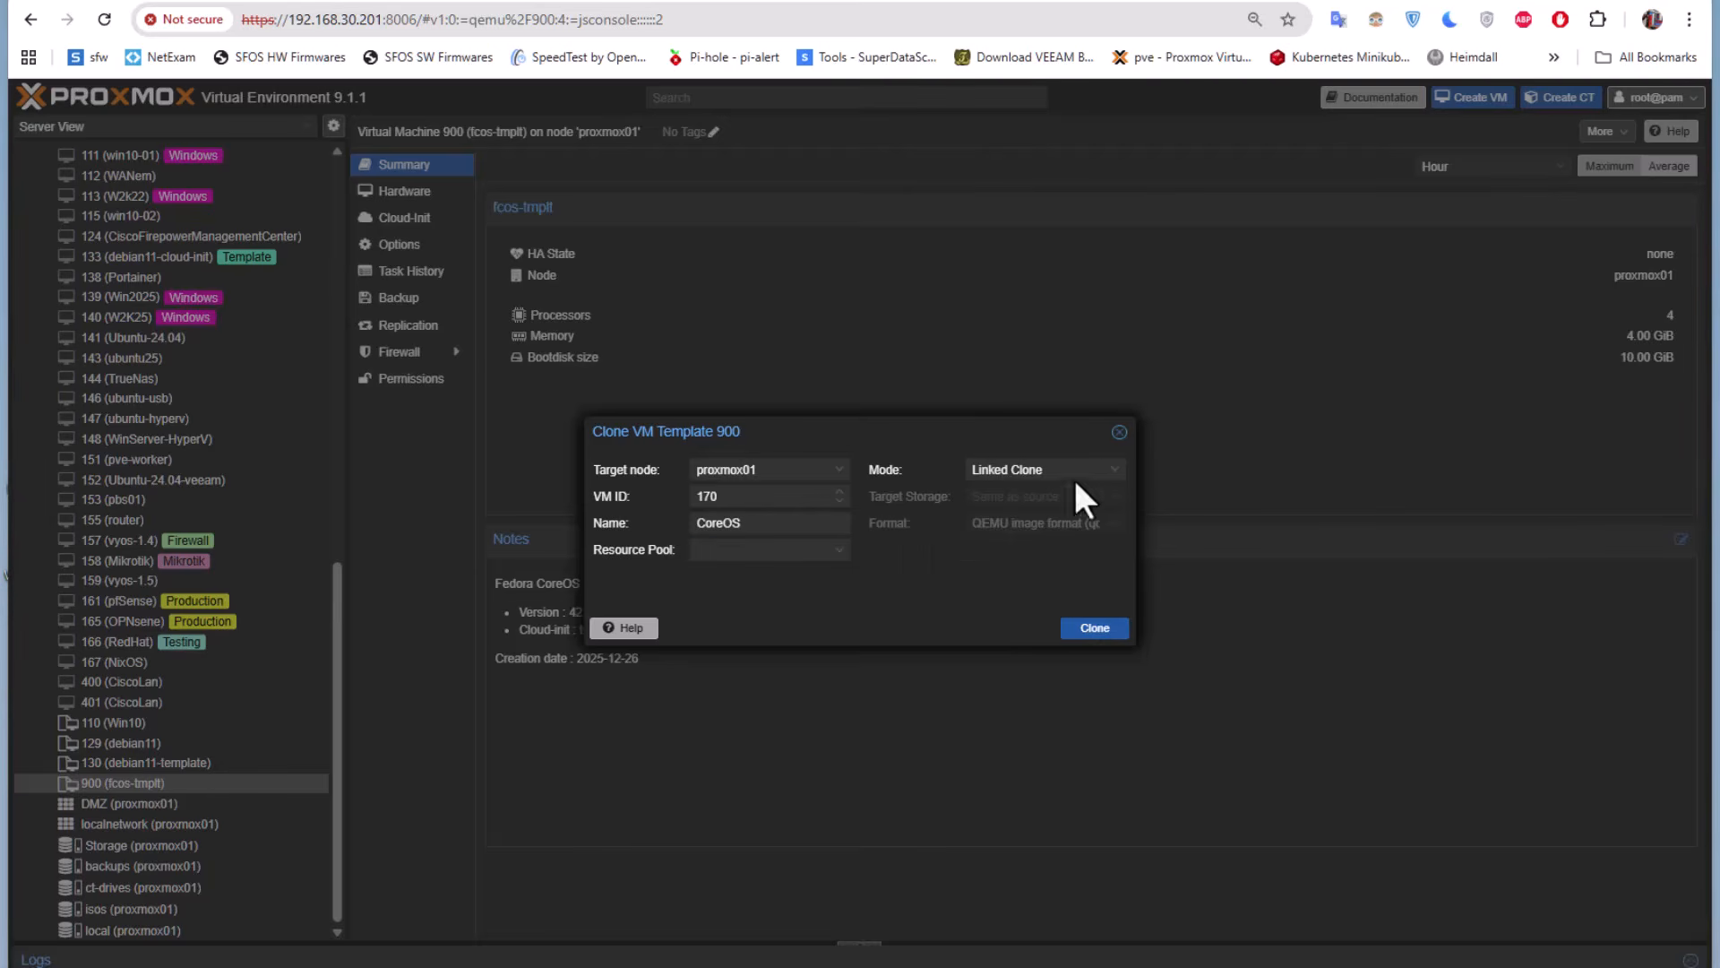
left_click(1101, 473)
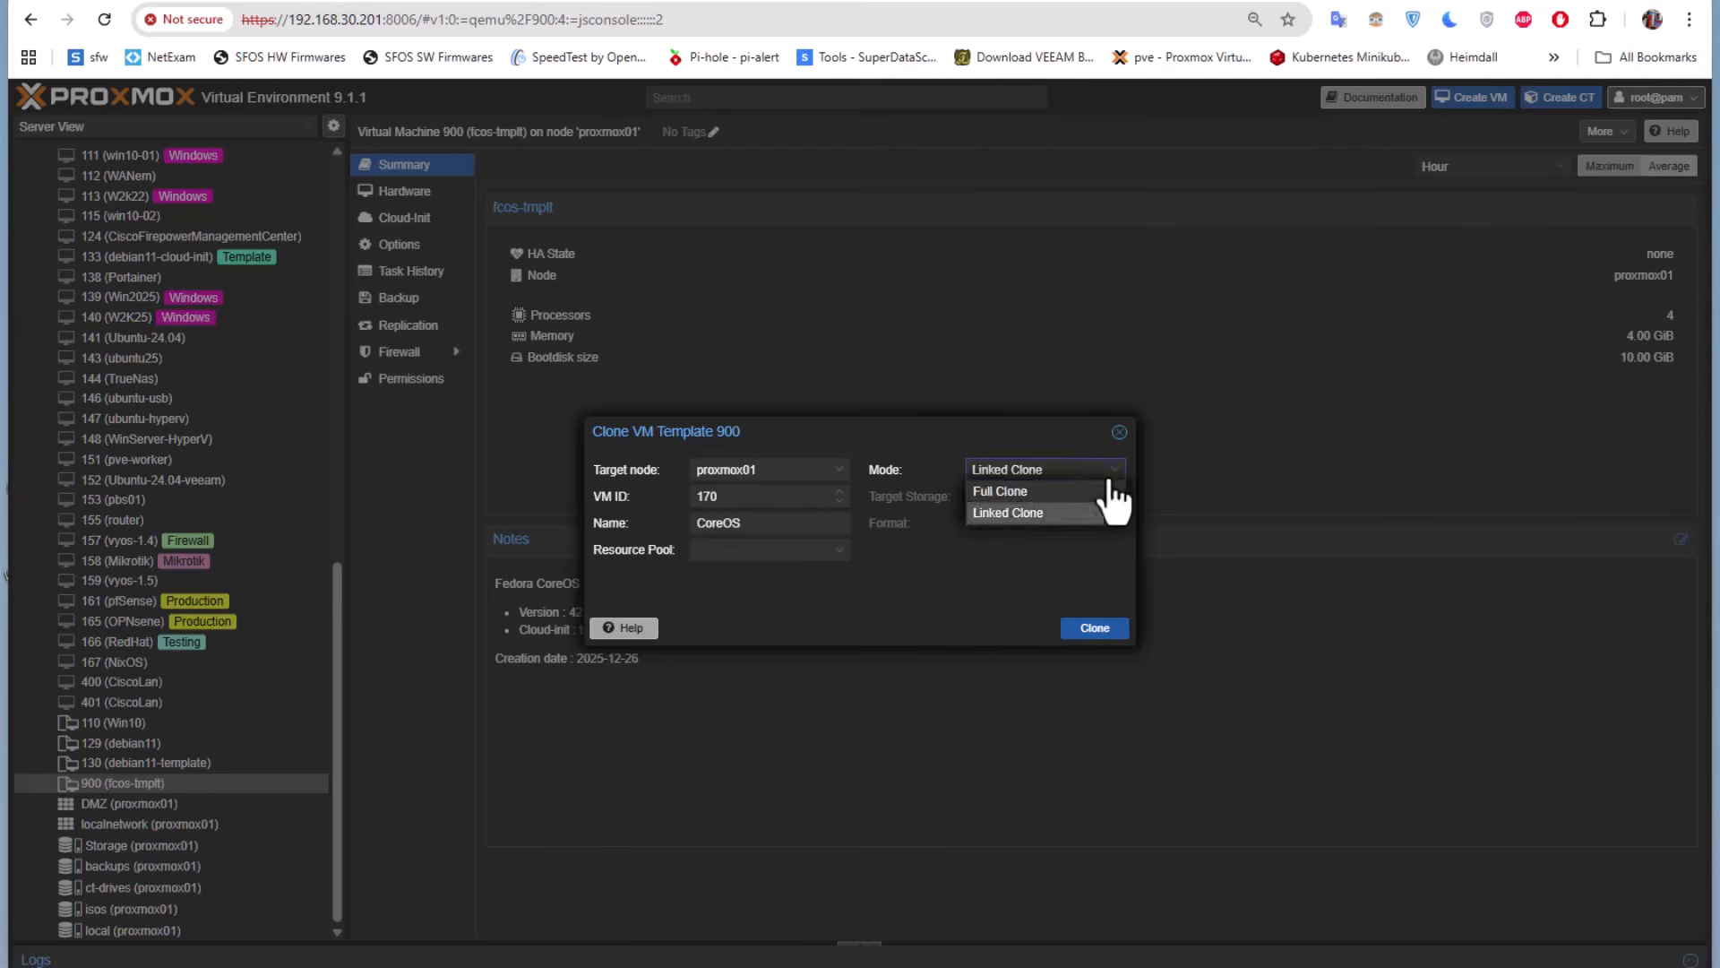
left_click(1015, 495)
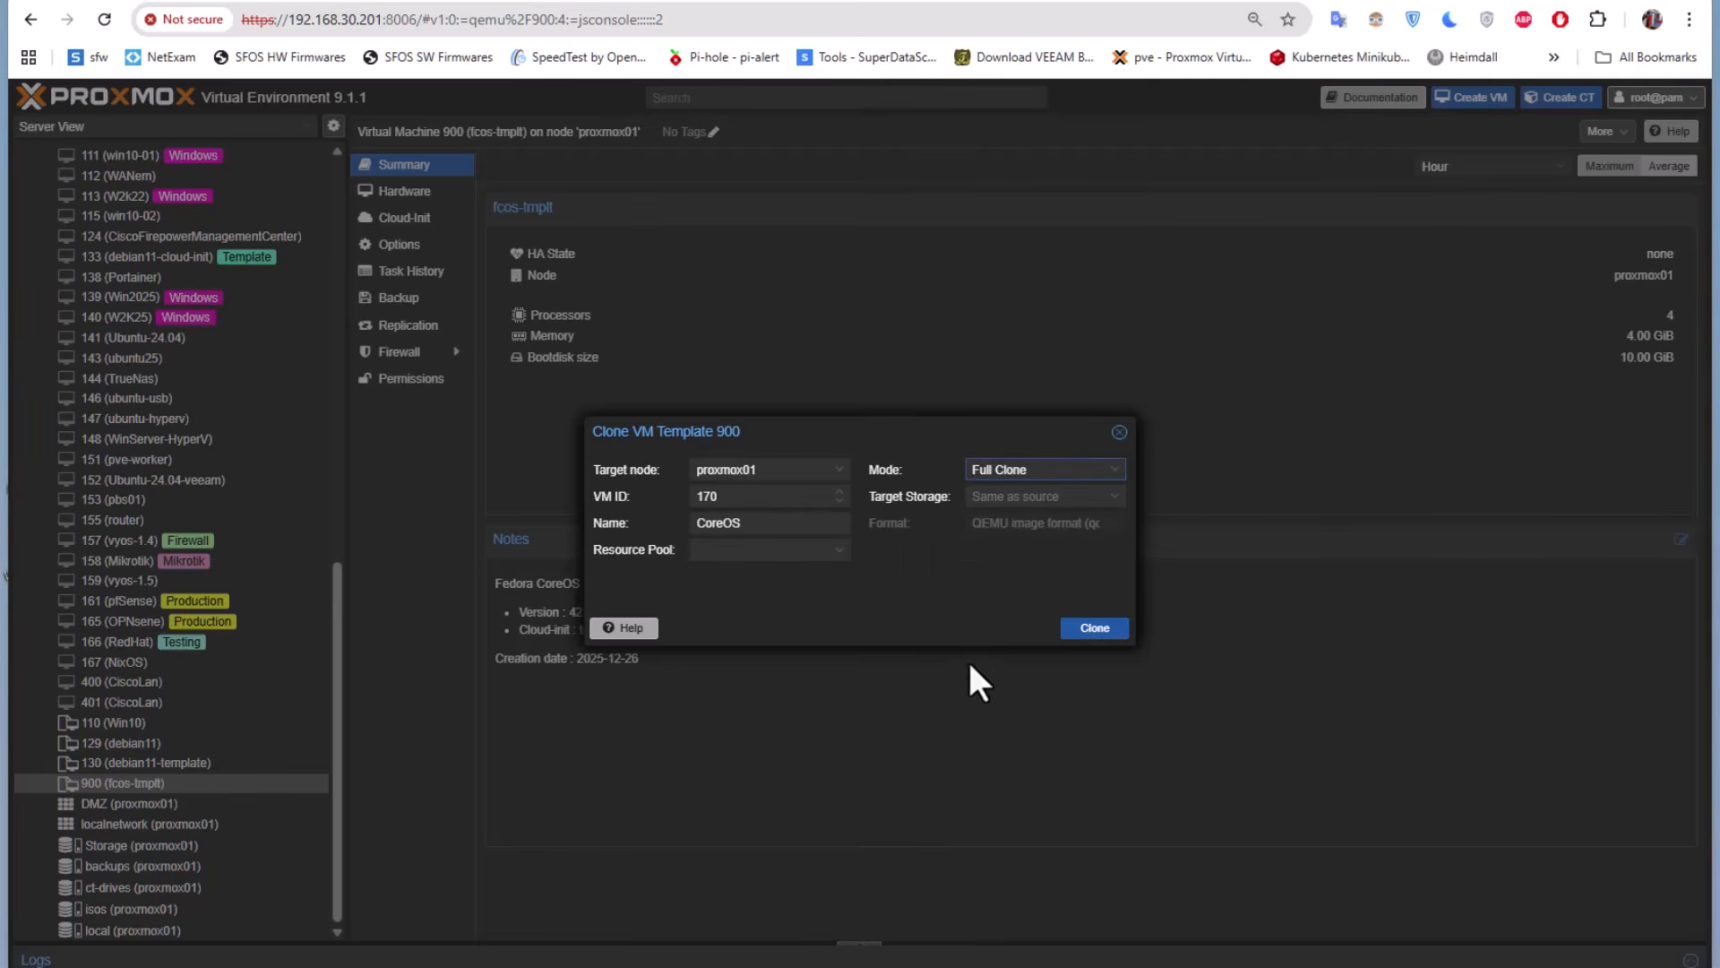
left_click(1076, 631)
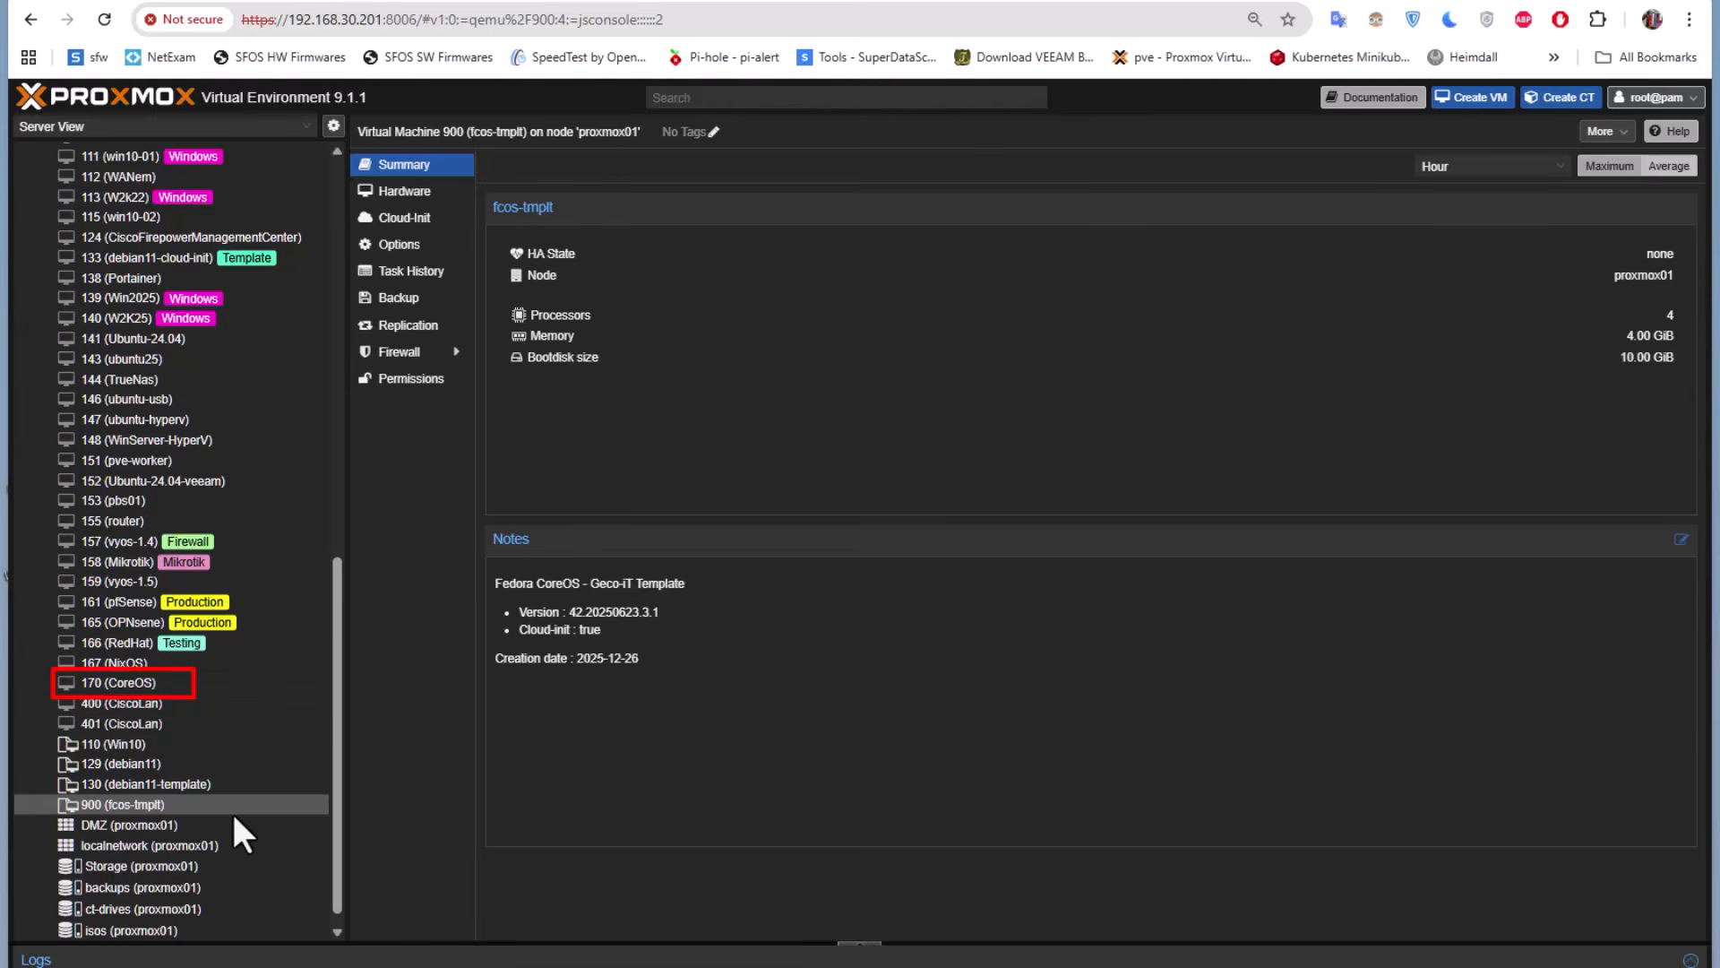
Start VM 170 (CoreOS) and open its console
left_click(138, 681)
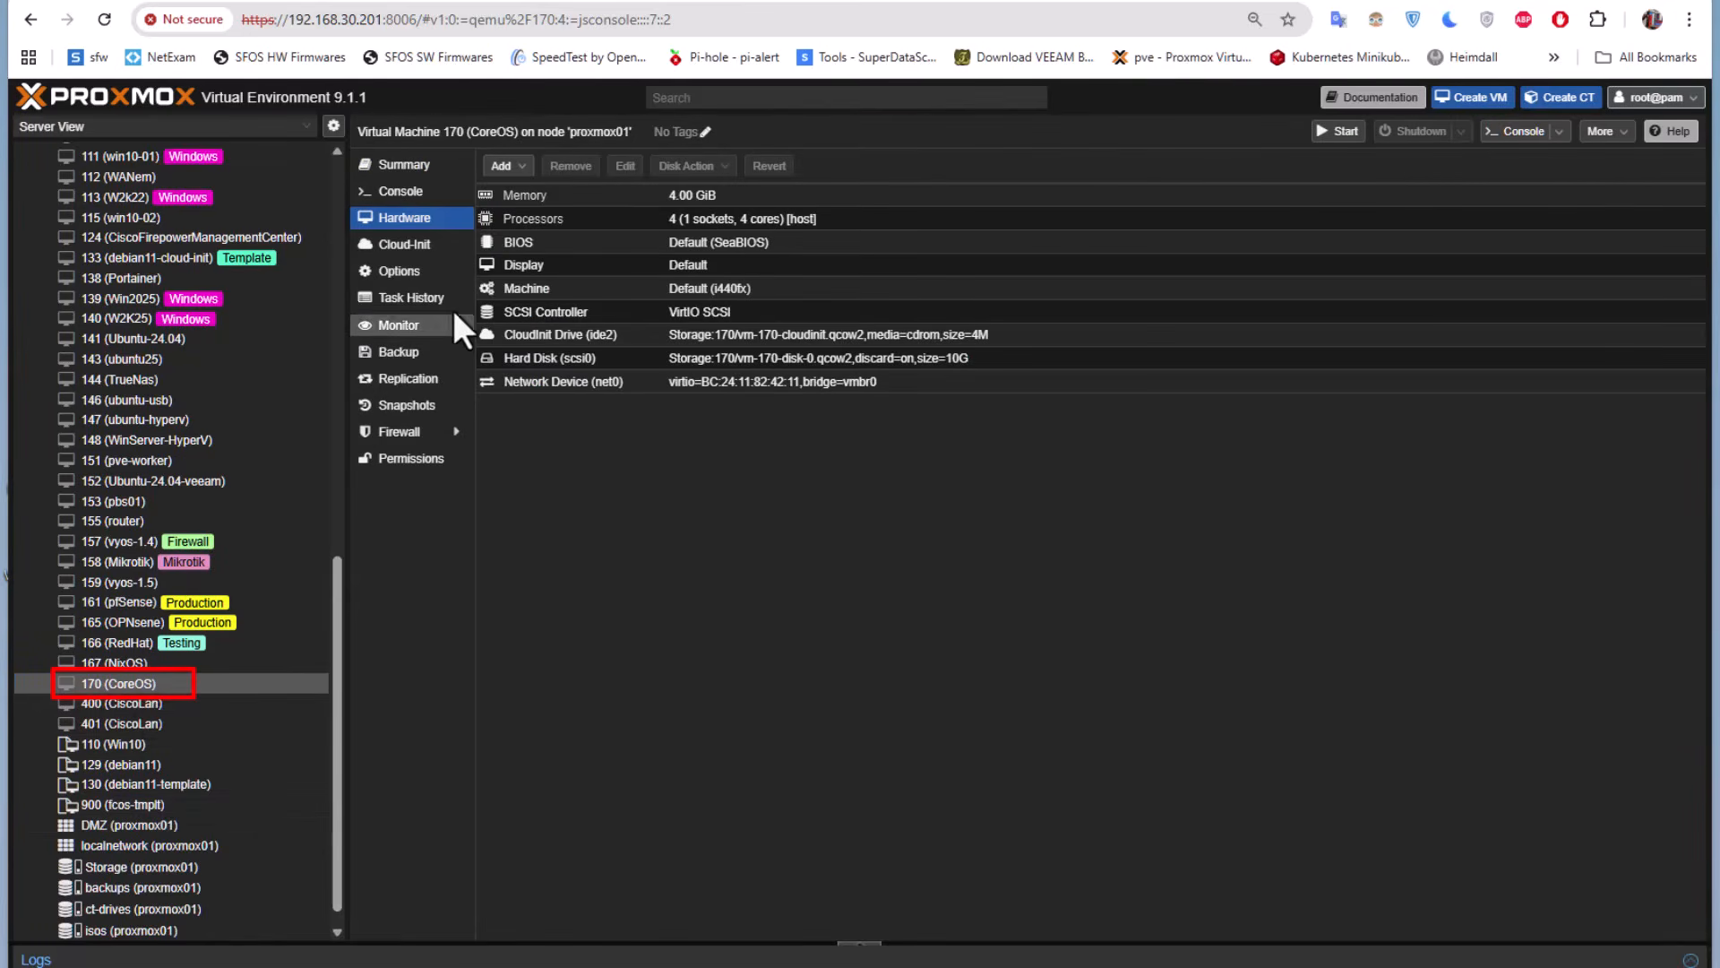
left_click(1342, 132)
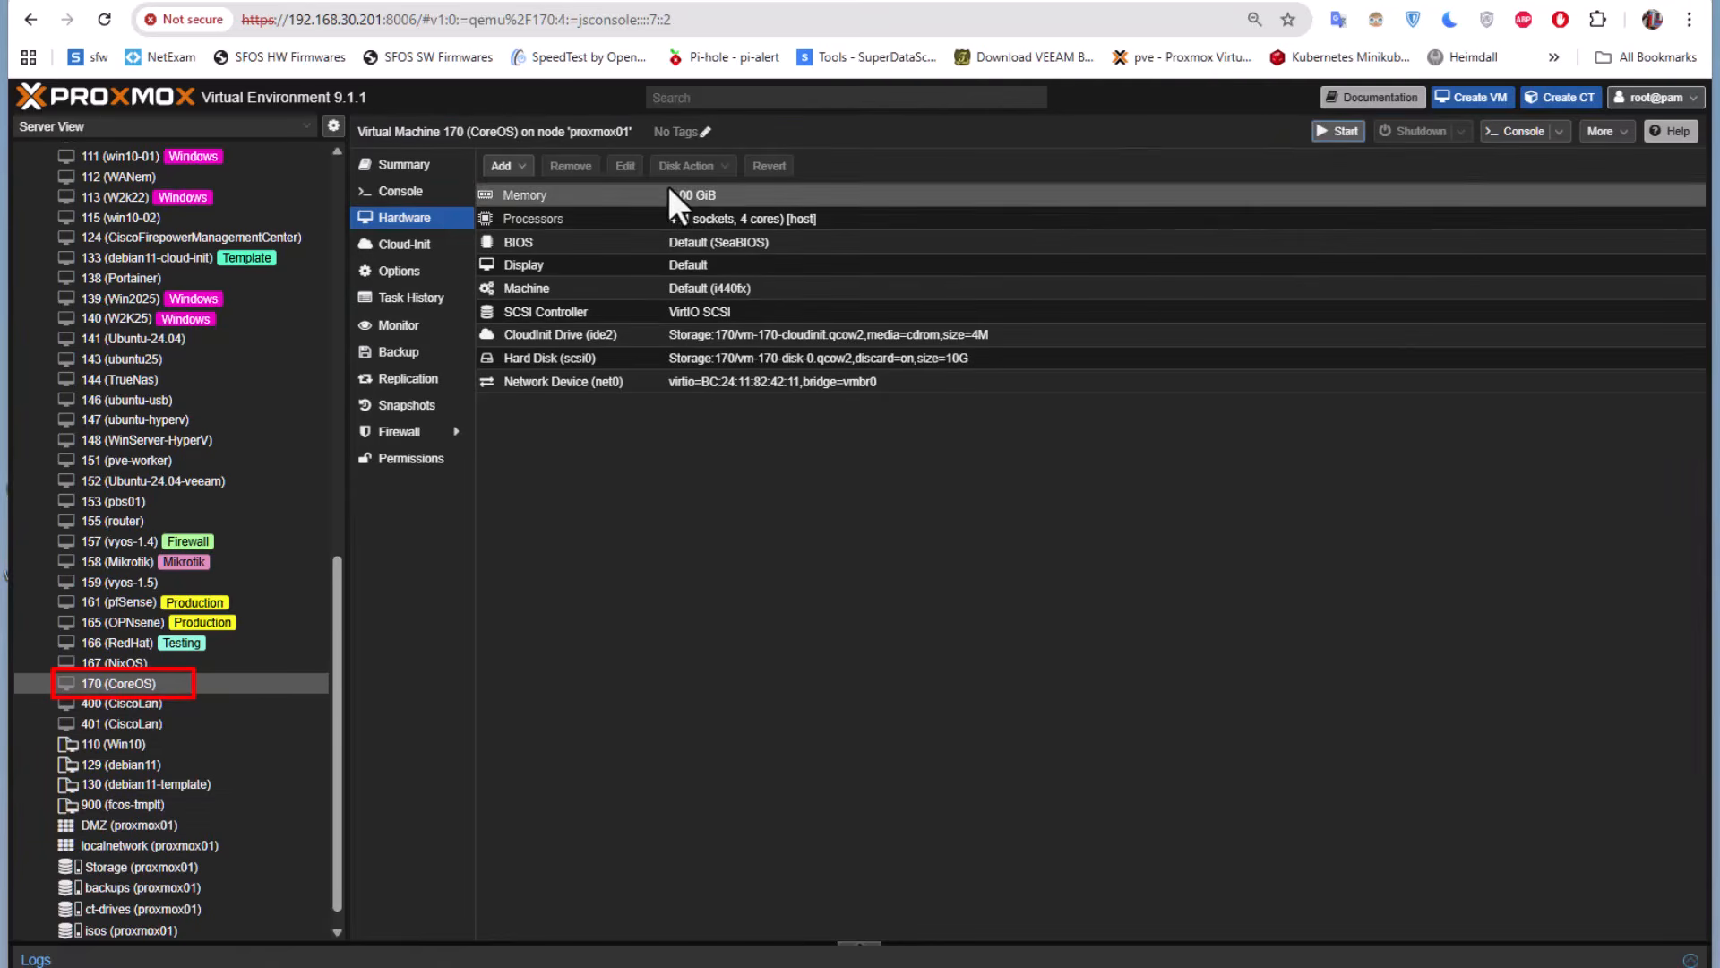
left_click(404, 199)
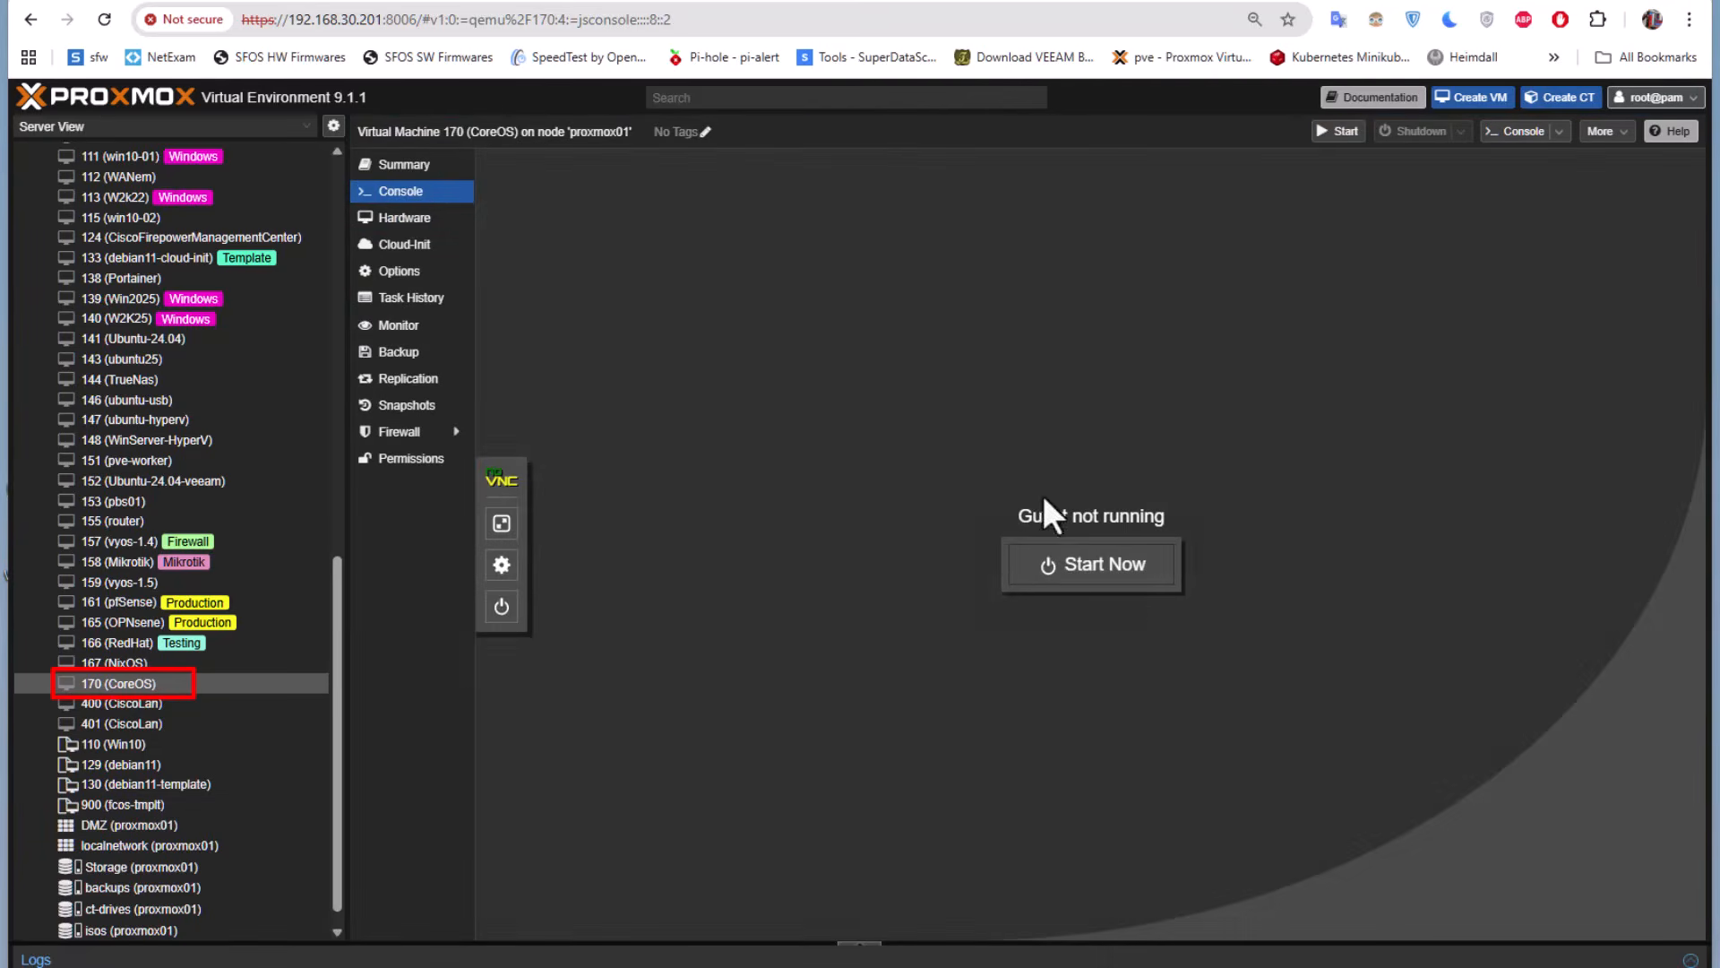
left_click(1094, 568)
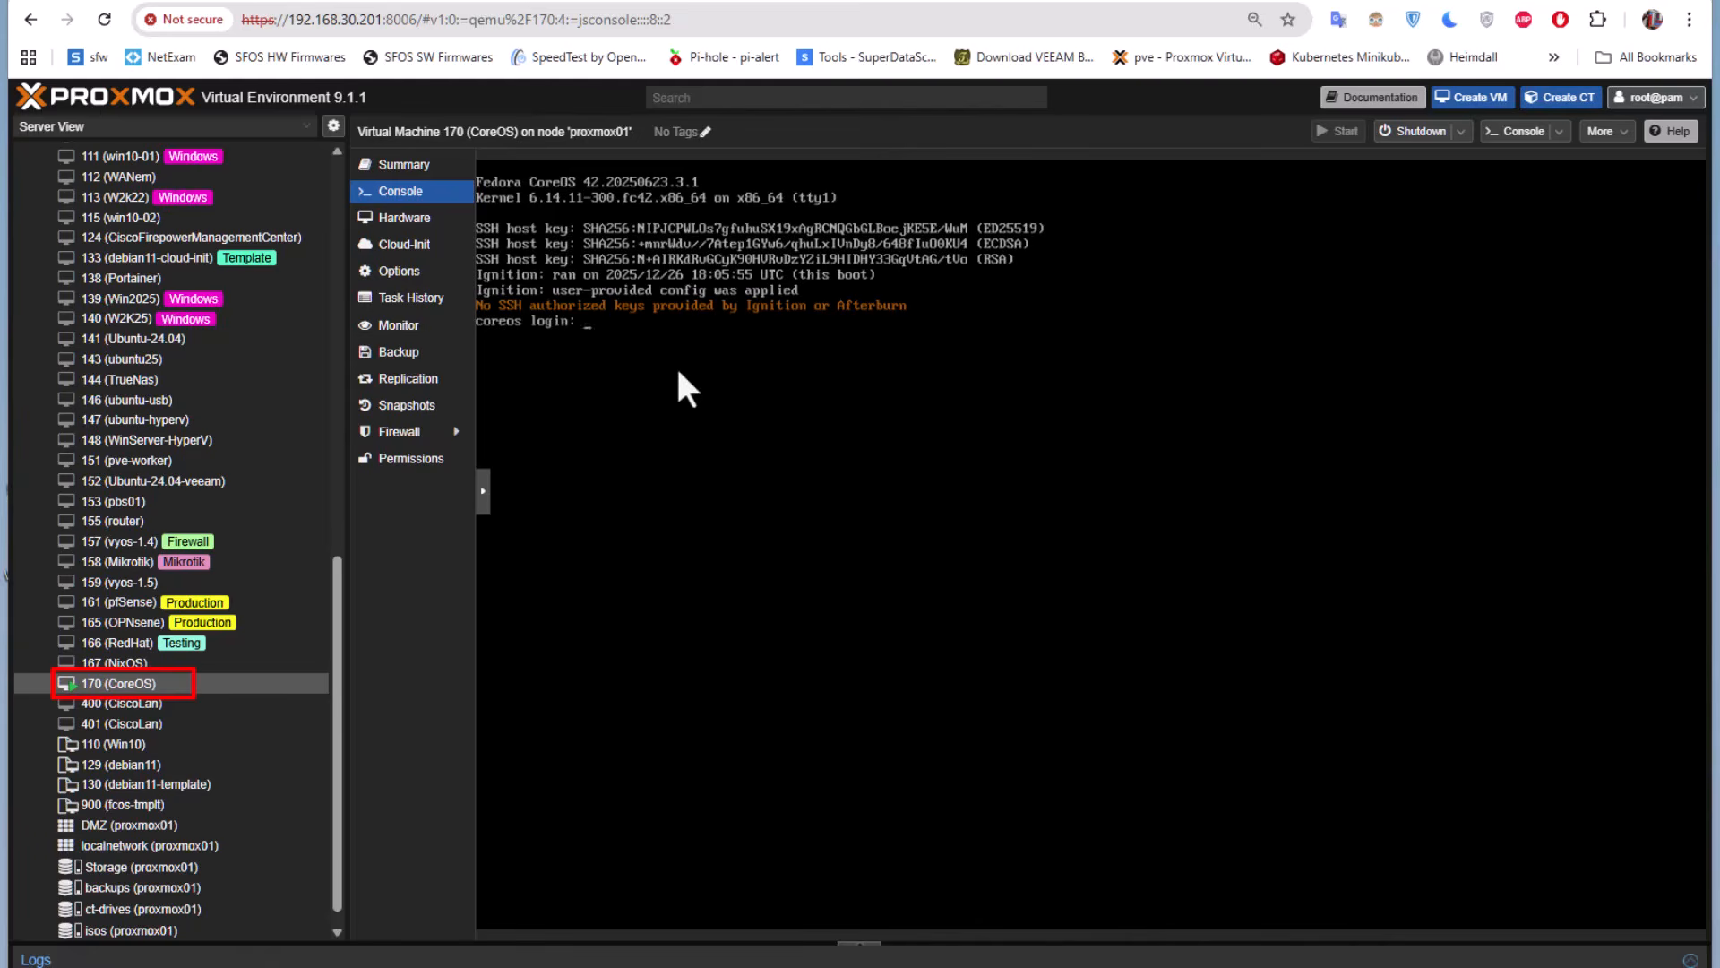
Log in at the coreos console prompt with the Cloud-Init username and the account password
type("amine")
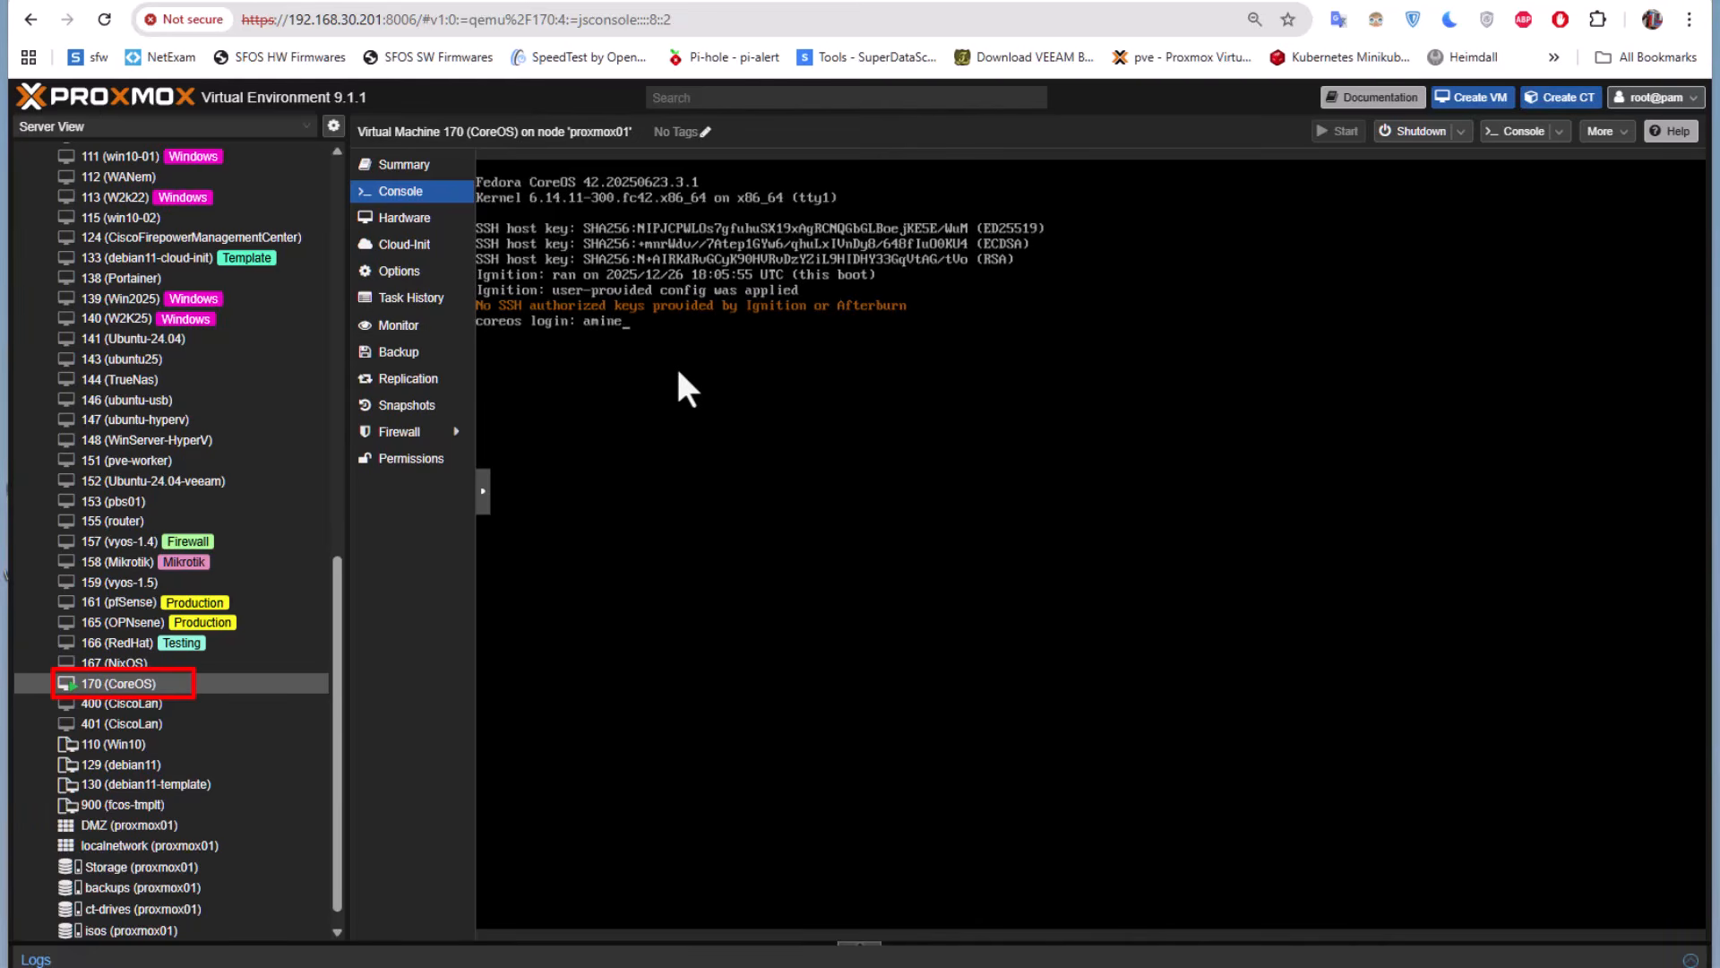
key("Return")
key("Return")
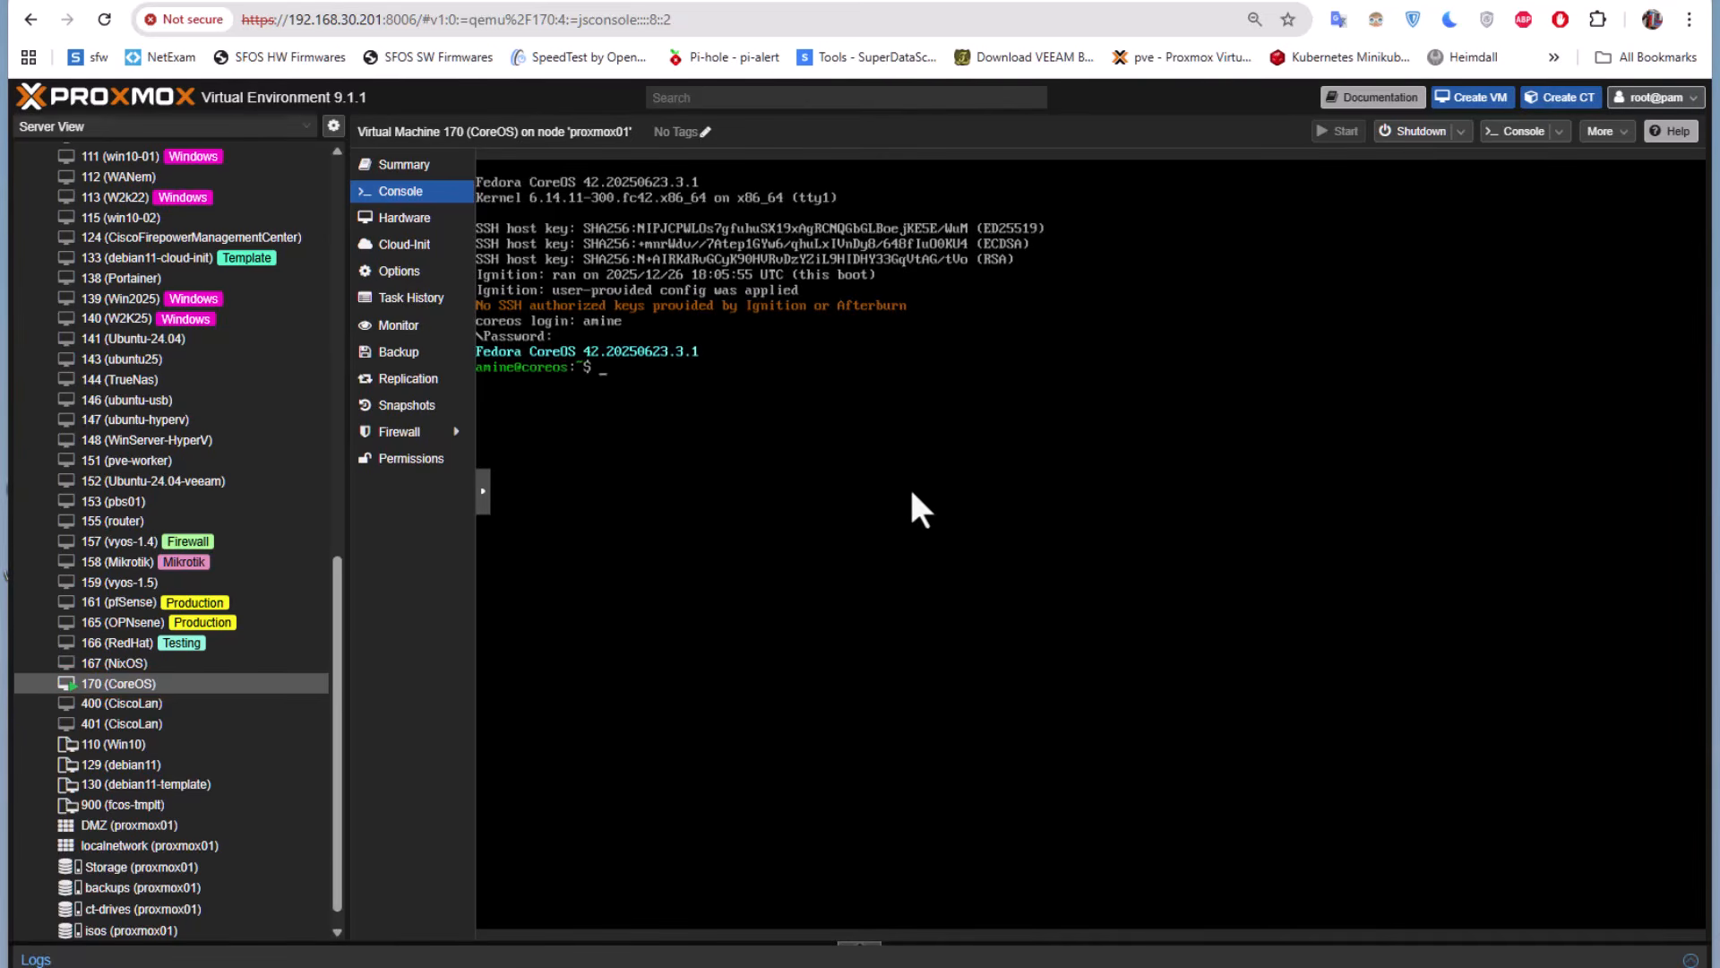